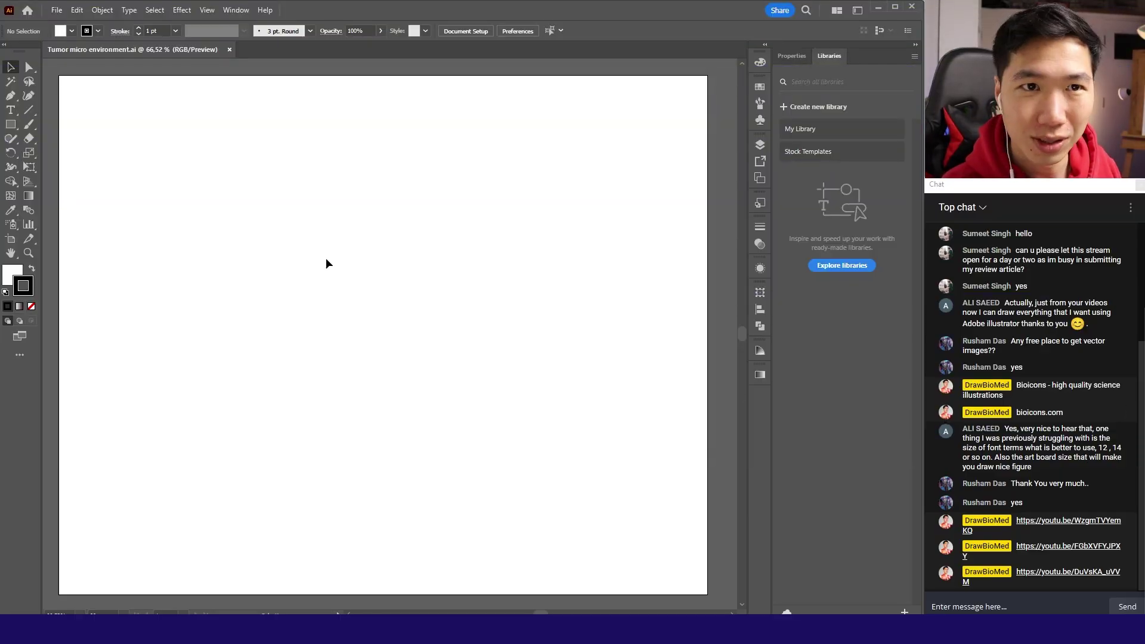
Step: Create a seven-pointed star with radii of 25 px and 50 px in the upper-left area of the artboard
{"action": "left_click_drag", "start_coordinate": [11, 124], "coordinate": [68, 189]}
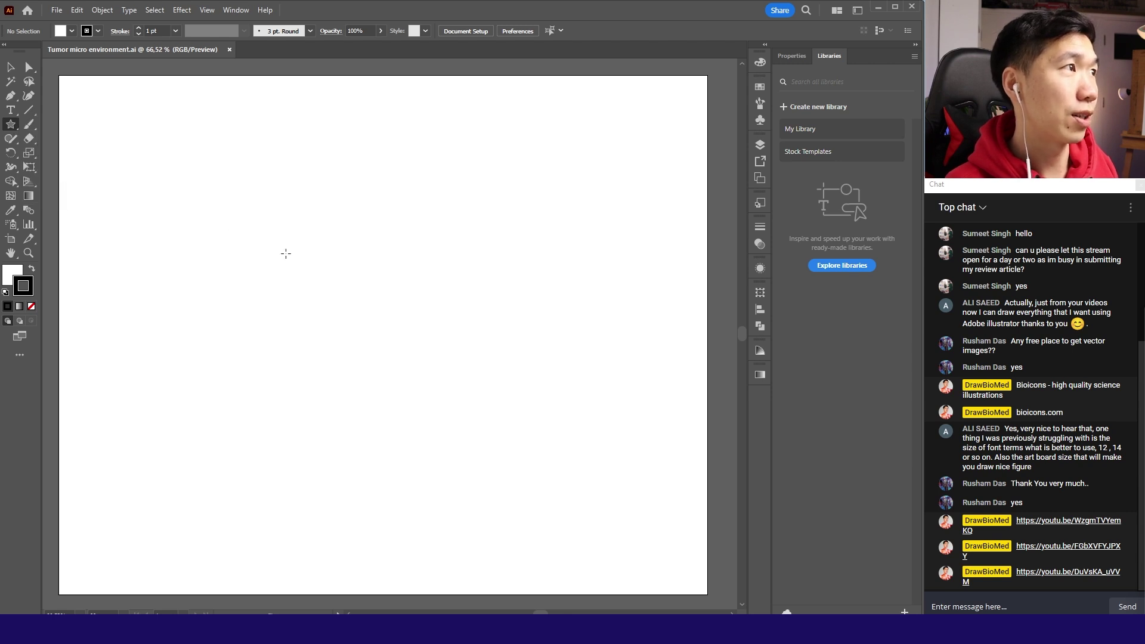
{"action": "left_click", "coordinate": [239, 219]}
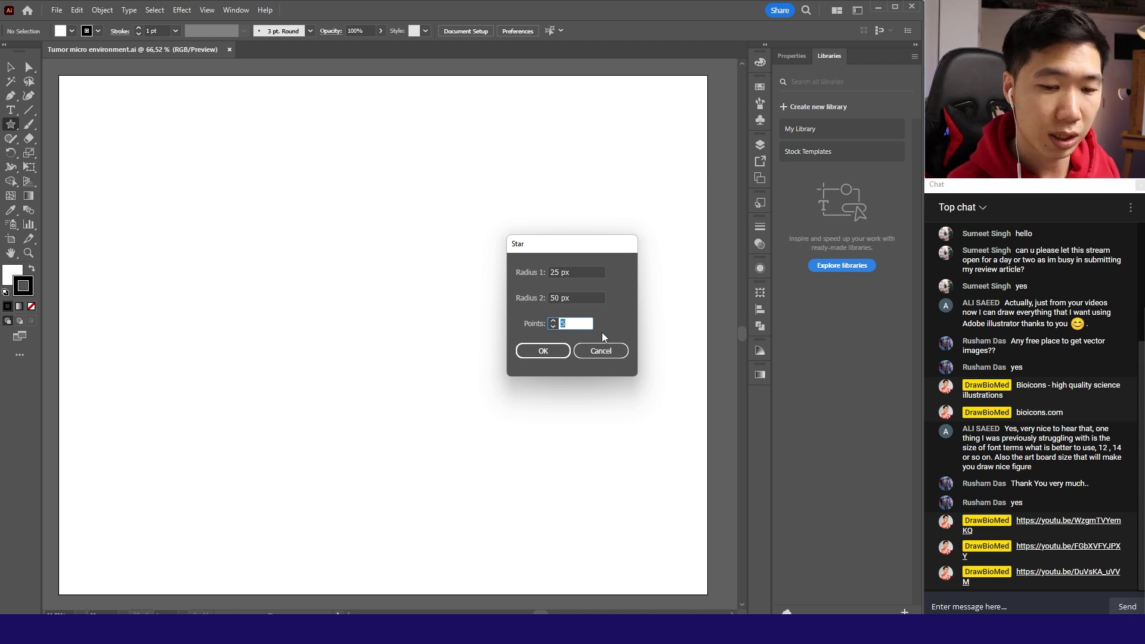
{"action": "type", "text": "8"}
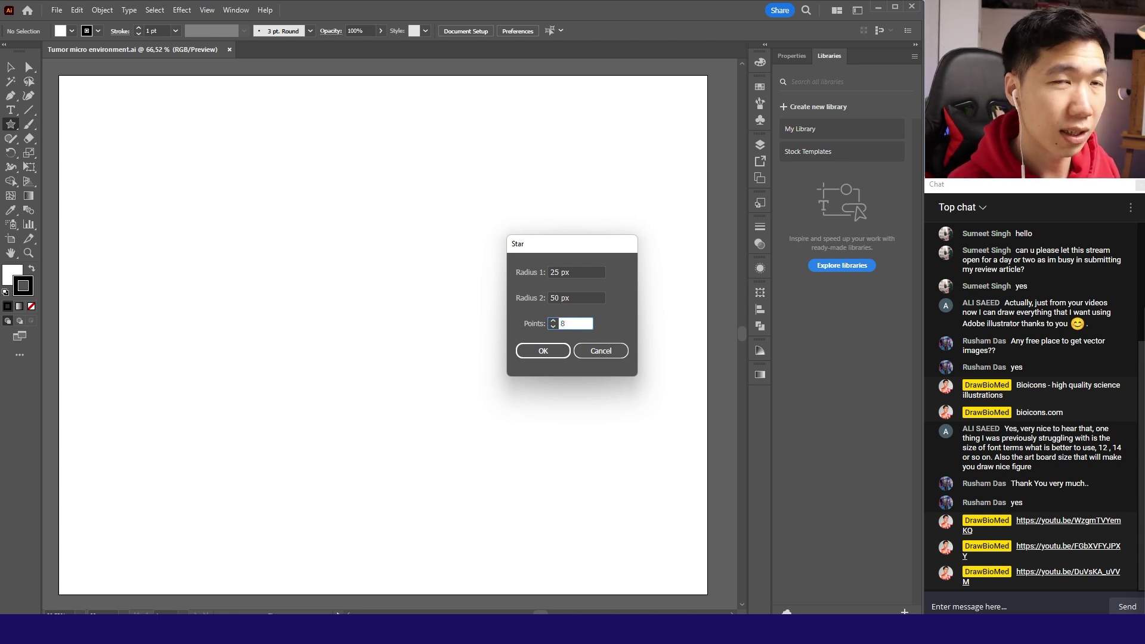
{"action": "left_click", "coordinate": [544, 351]}
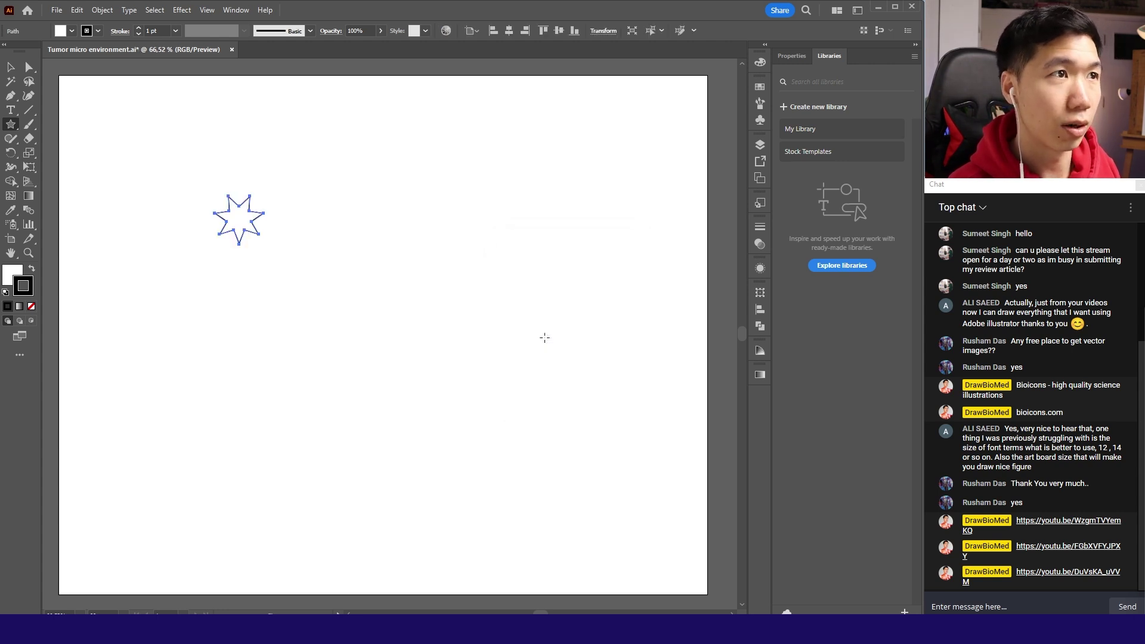
Step: Round all corners of the star with a corner radius of about 7.6 px
{"action": "scroll", "coordinate": [215, 250], "scroll_direction": "up", "scroll_amount": 3}
{"action": "scroll", "coordinate": [81, 186], "scroll_direction": "up", "scroll_amount": 2}
{"action": "left_click", "coordinate": [31, 69]}
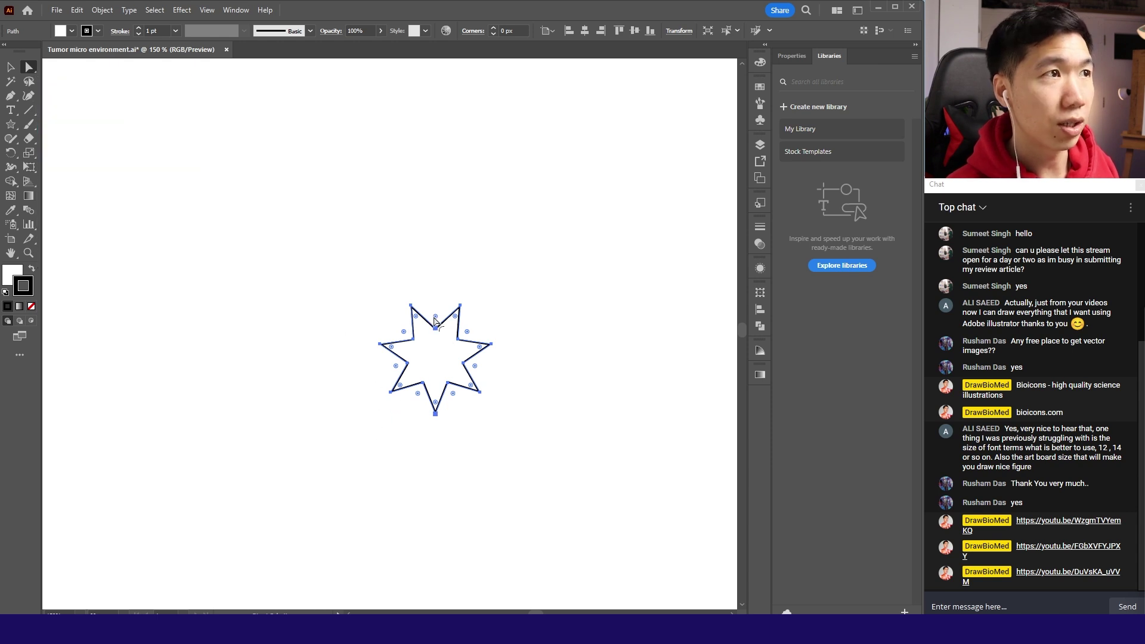
{"action": "left_click_drag", "start_coordinate": [437, 321], "coordinate": [442, 360]}
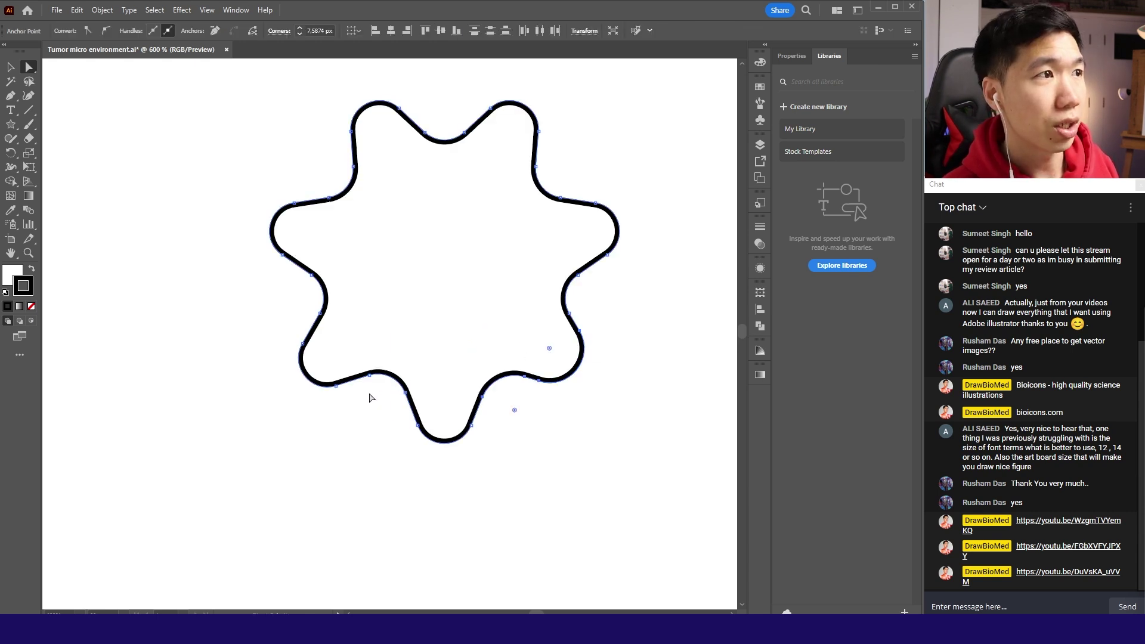
Step: Reshape the rounded star's inner curves at its lower-left and upper-right sides to make the outline slightly irregular
{"action": "left_click_drag", "start_coordinate": [364, 398], "coordinate": [365, 439]}
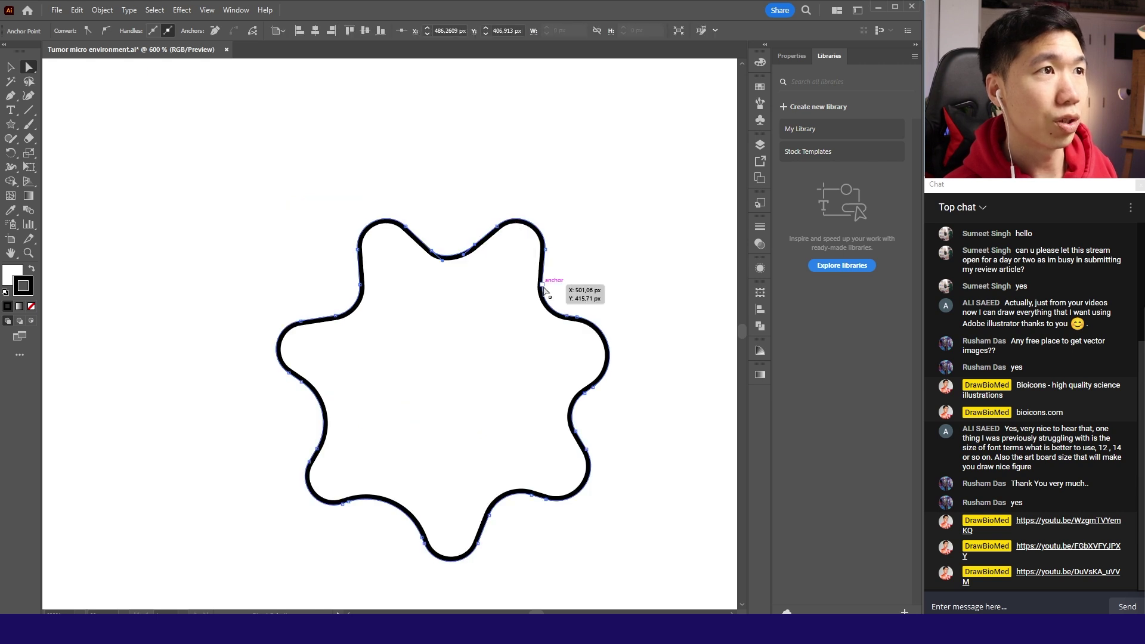
{"action": "left_click_drag", "start_coordinate": [540, 283], "coordinate": [626, 319]}
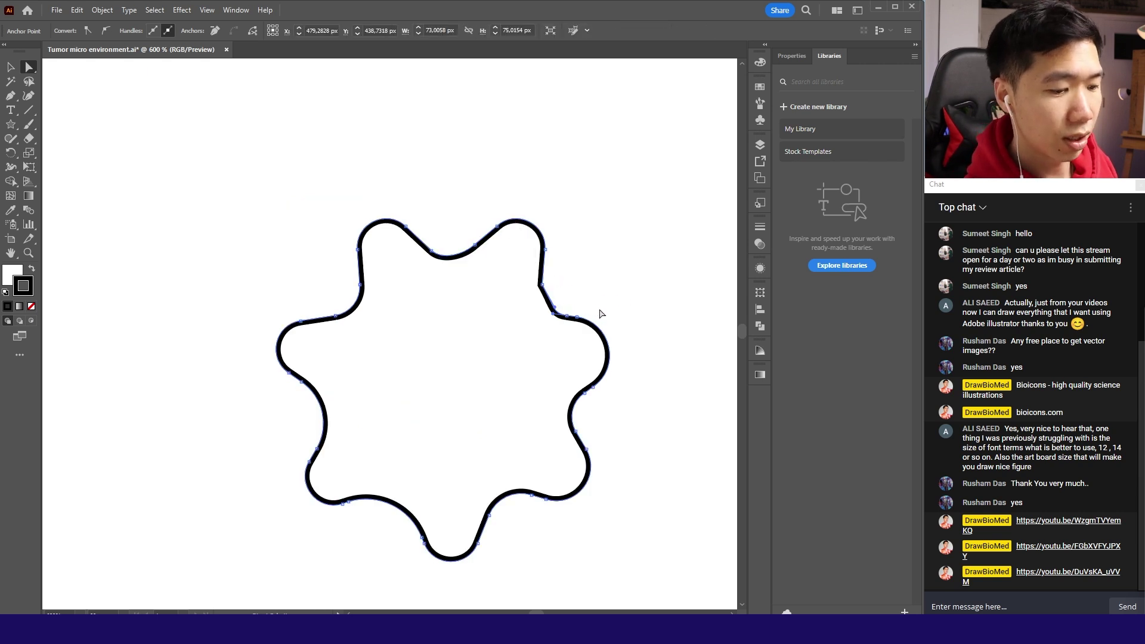
{"action": "mouse_move", "coordinate": [542, 285]}
{"action": "left_mouse_down"}
{"action": "mouse_move", "coordinate": [554, 287]}
{"action": "mouse_move", "coordinate": [545, 283]}
{"action": "left_mouse_up"}
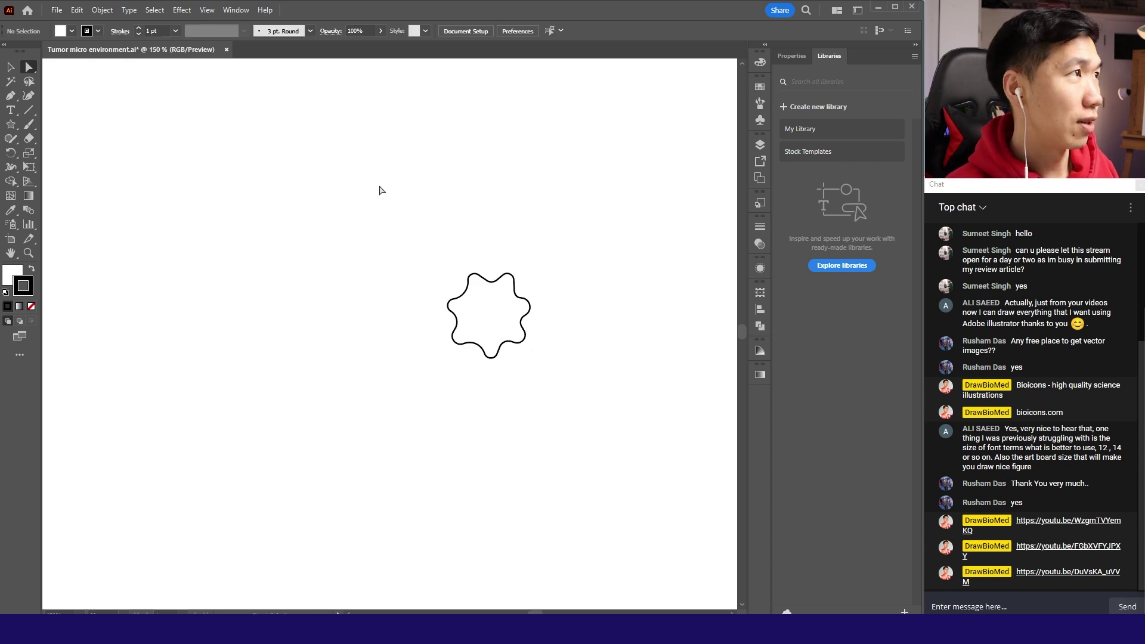
Step: Select the rounded star shape and activate the Gradient tool for it
{"action": "key", "text": "v"}
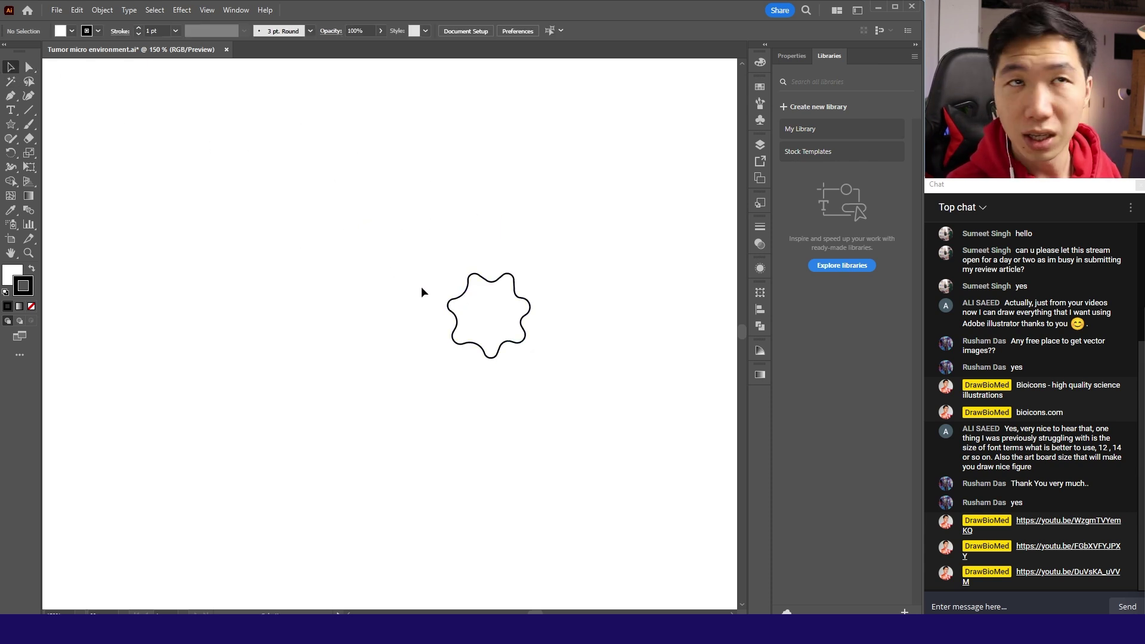
{"action": "left_click", "coordinate": [459, 296]}
{"action": "left_click", "coordinate": [29, 196]}
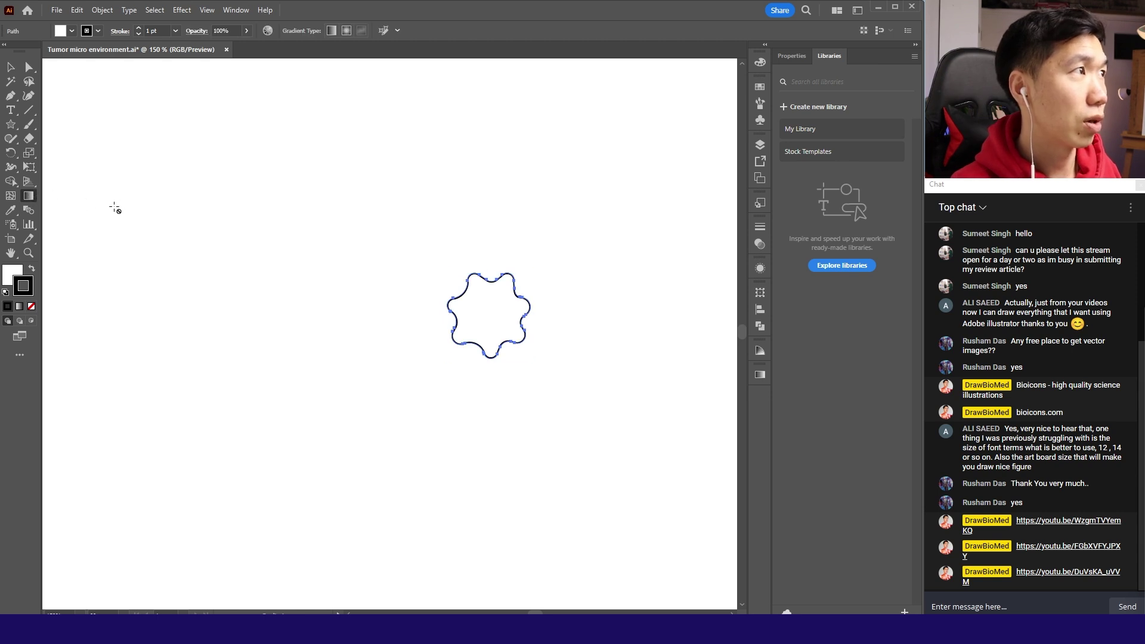
{"action": "left_click", "coordinate": [760, 374]}
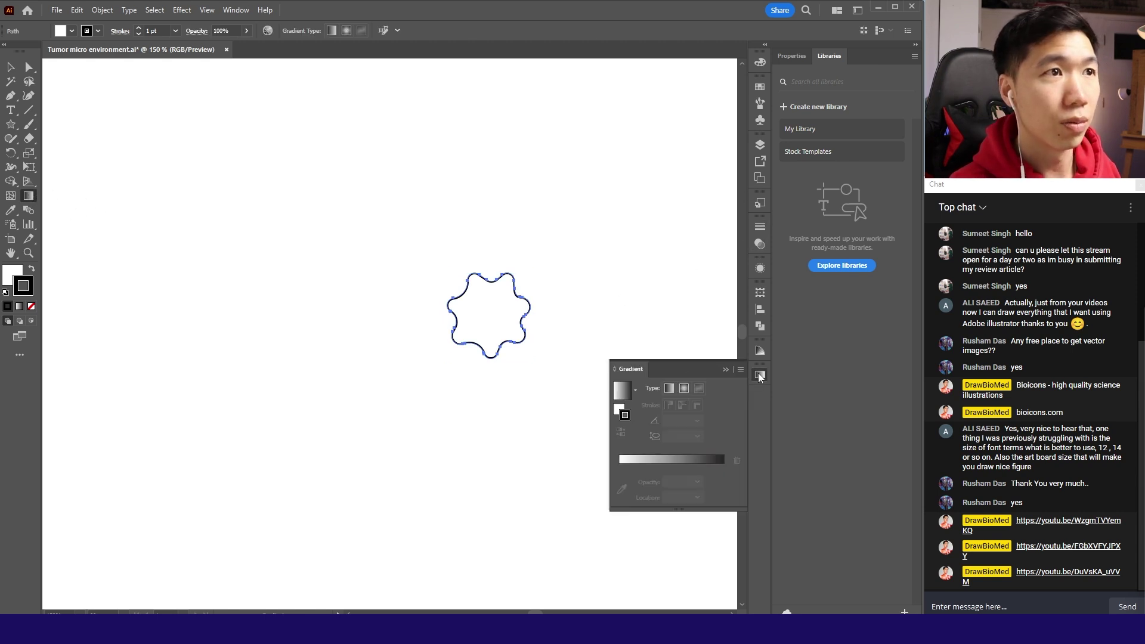
{"action": "left_click", "coordinate": [685, 389]}
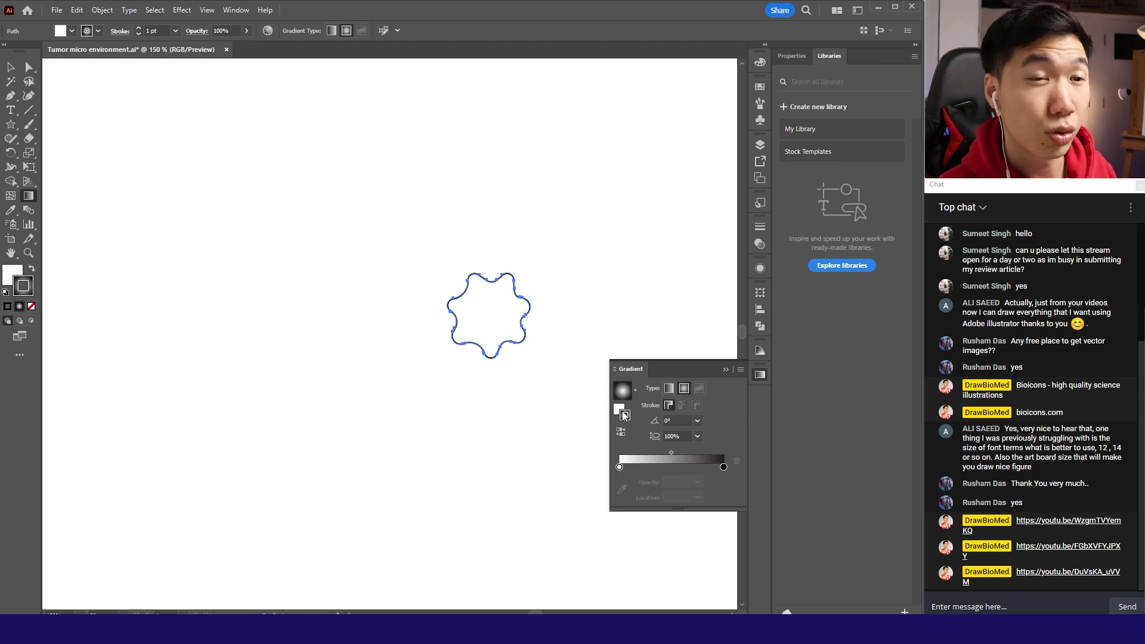
{"action": "left_click", "coordinate": [7, 306]}
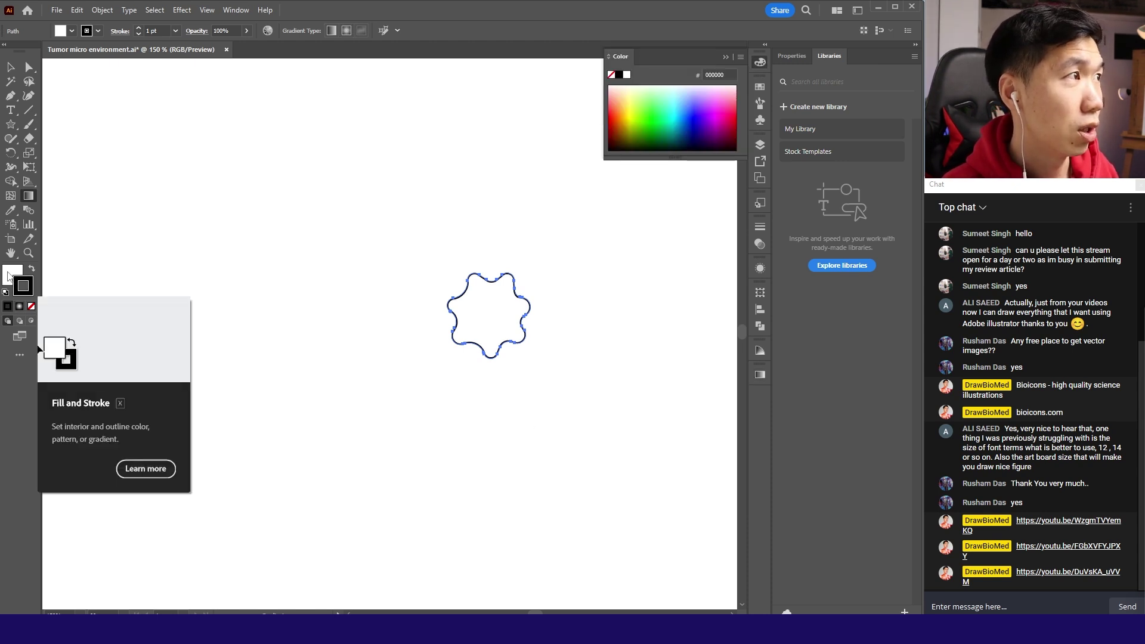
Step: Apply a radial gradient to the fill of the rounded star
{"action": "left_click", "coordinate": [8, 276]}
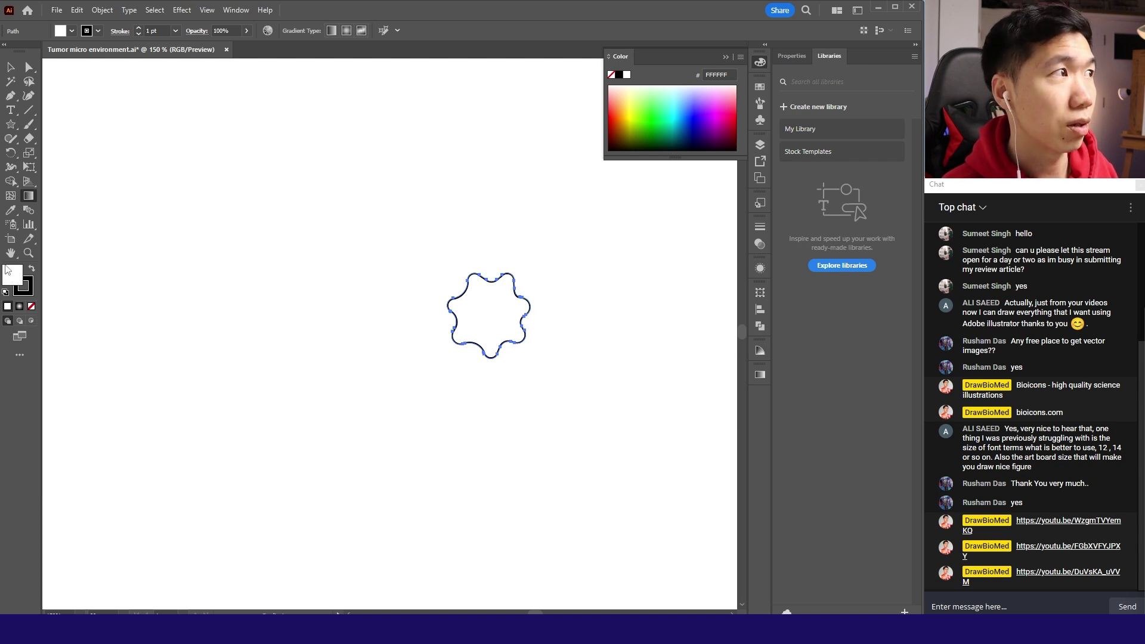
{"action": "left_click", "coordinate": [760, 374]}
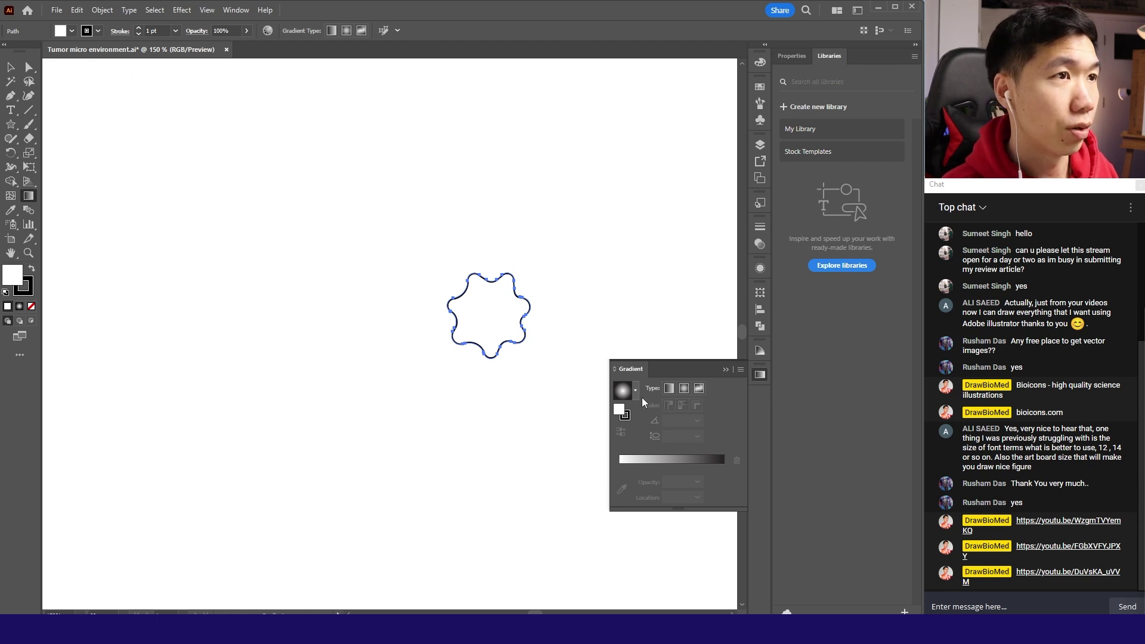
{"action": "left_click", "coordinate": [685, 389]}
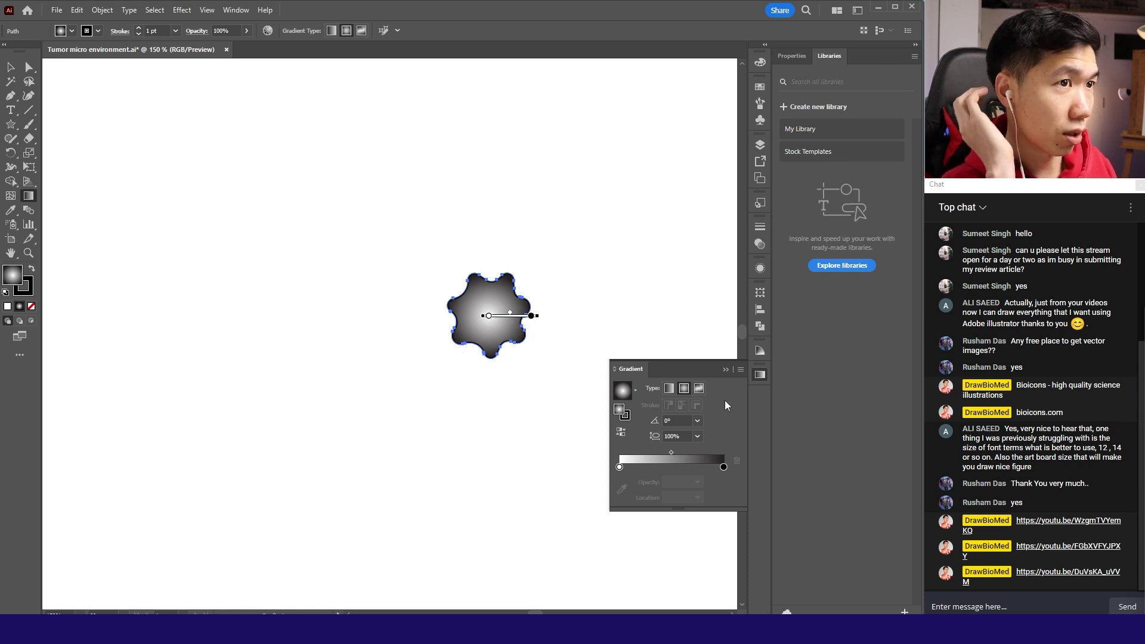
Step: Set the outer color stop of the star's radial gradient to the orange swatch R=241 G=90 B=36
{"action": "left_click", "coordinate": [723, 467]}
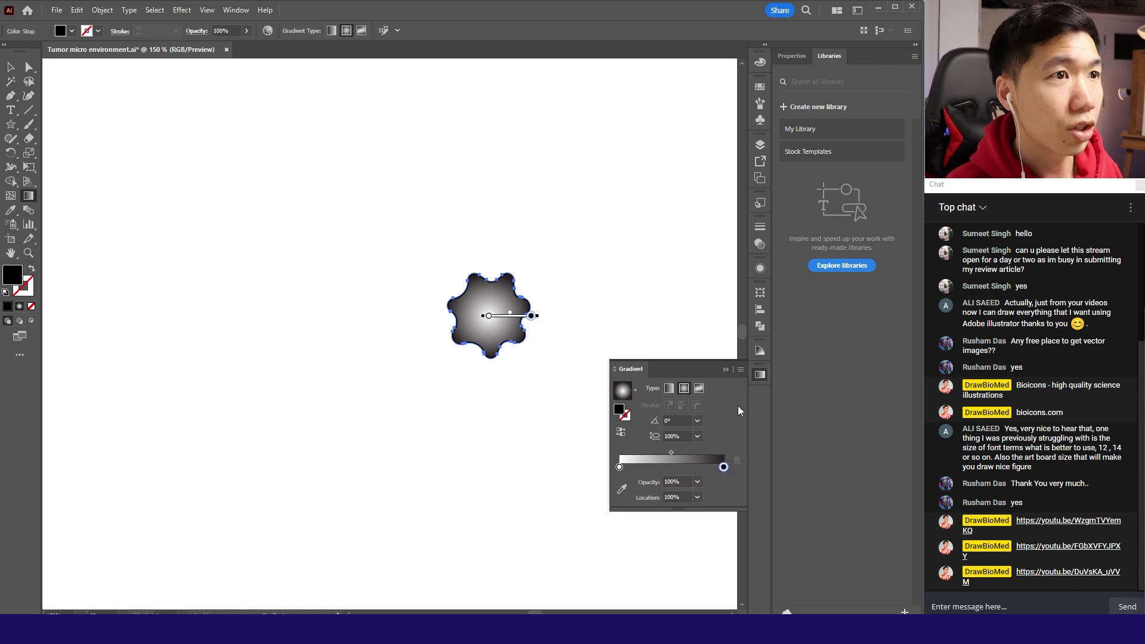
{"action": "left_click", "coordinate": [760, 87]}
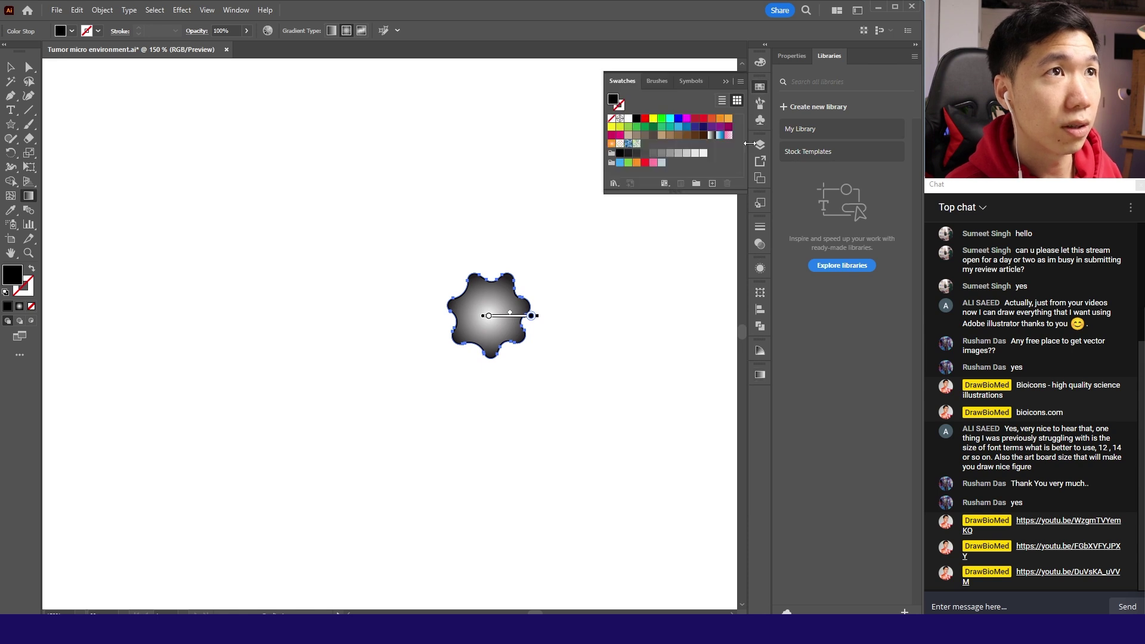
{"action": "left_click", "coordinate": [758, 374]}
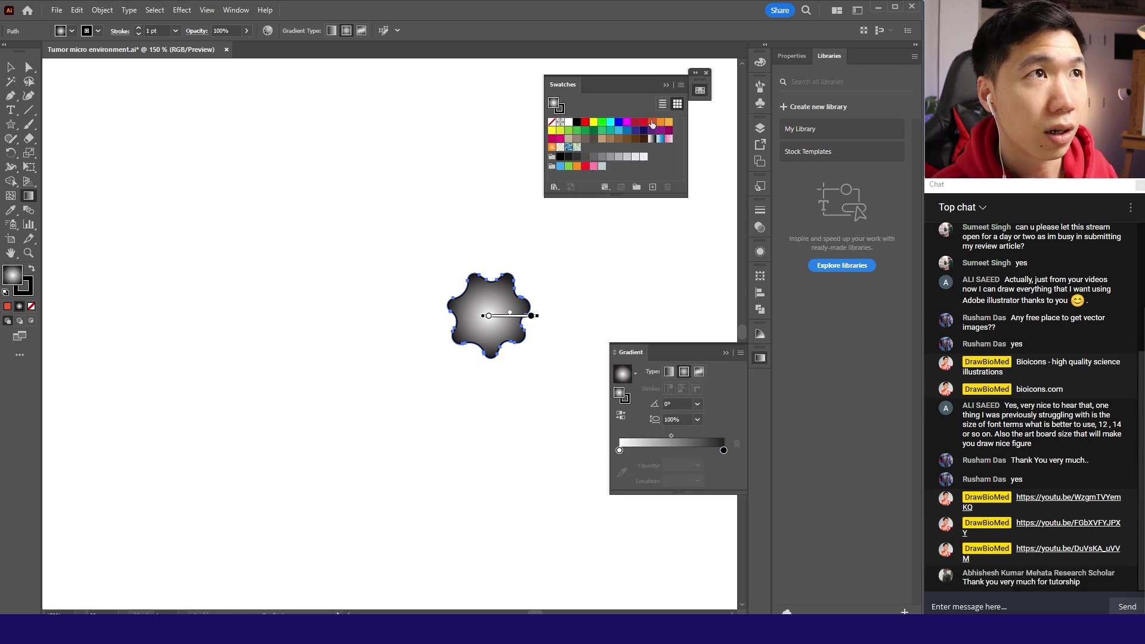
{"action": "left_click_drag", "start_coordinate": [653, 122], "coordinate": [685, 416]}
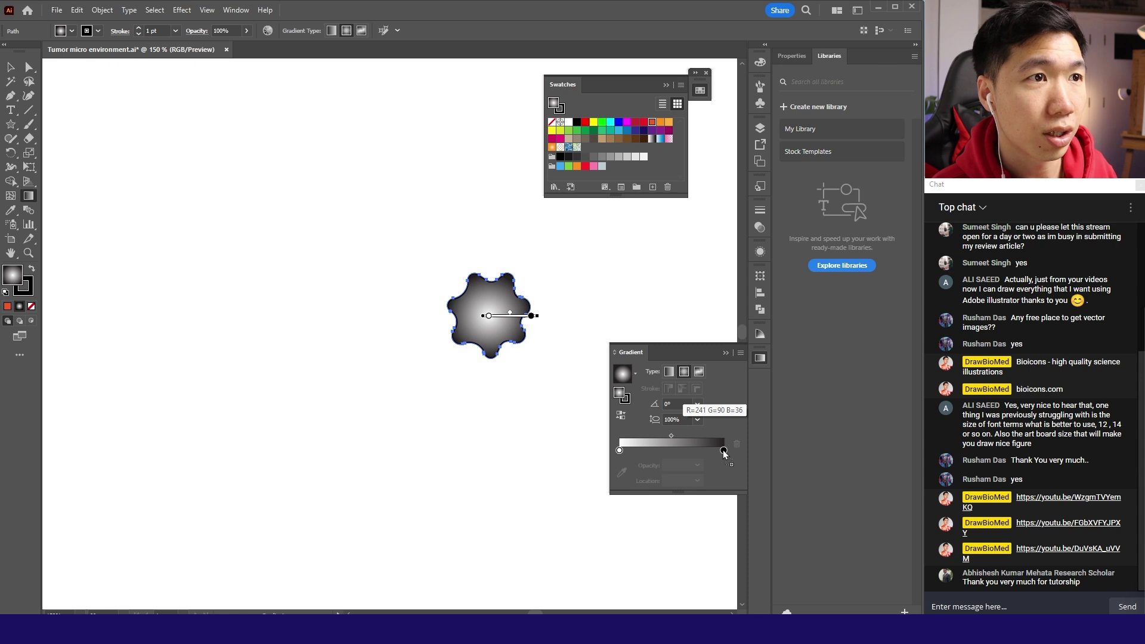
{"action": "left_click_drag", "start_coordinate": [725, 454], "coordinate": [726, 454]}
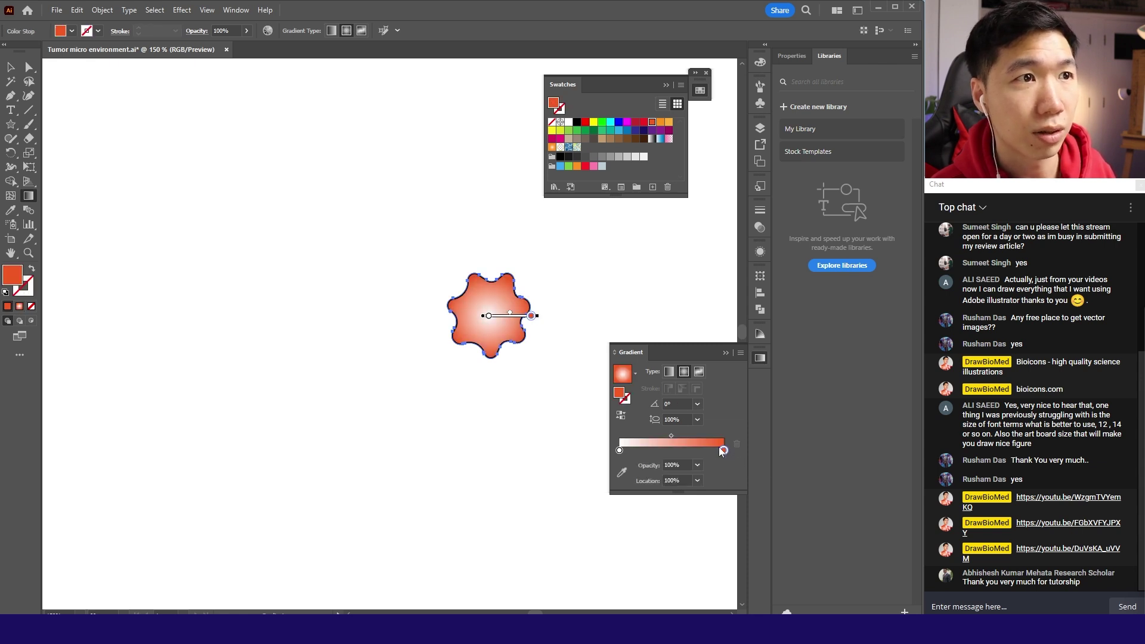
Step: Float the Gradient panel, return Swatches to the dock and show the Color Guide beside the gradient settings
{"action": "left_click", "coordinate": [760, 334]}
{"action": "left_click", "coordinate": [761, 358]}
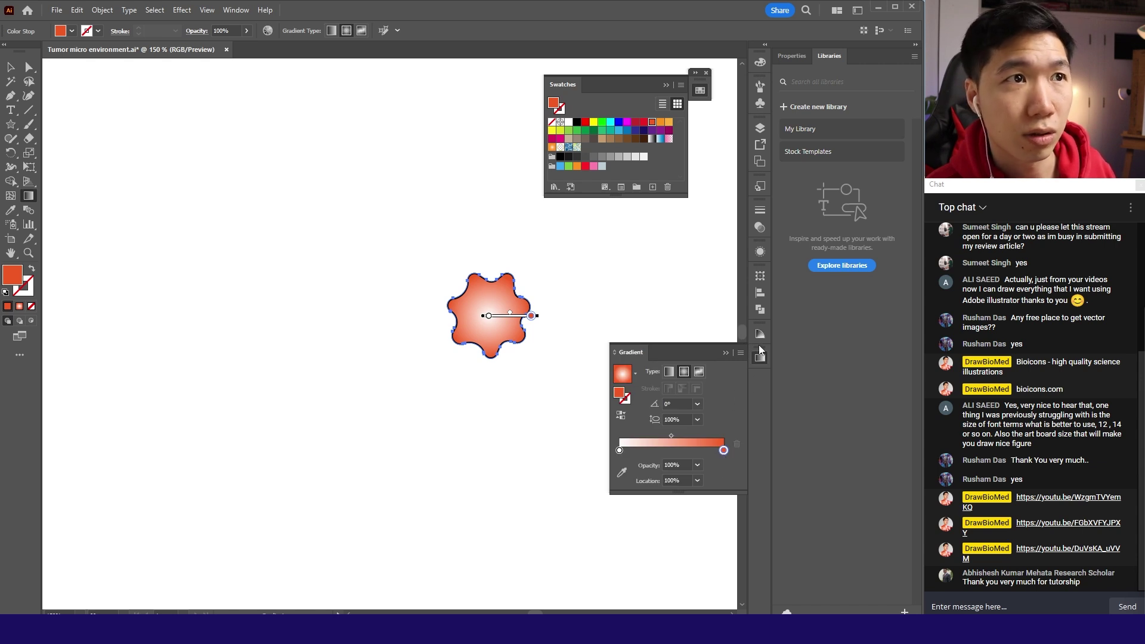
{"action": "left_click_drag", "start_coordinate": [761, 353], "coordinate": [686, 393]}
{"action": "left_click", "coordinate": [688, 397]}
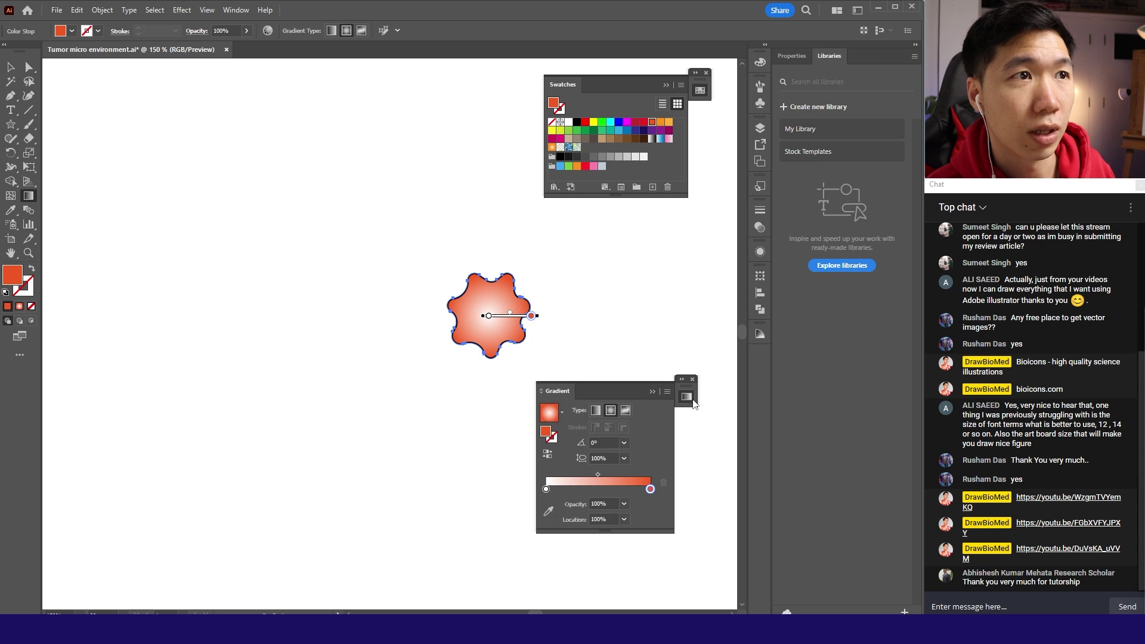
{"action": "left_click_drag", "start_coordinate": [680, 77], "coordinate": [761, 81]}
{"action": "left_click_drag", "start_coordinate": [586, 387], "coordinate": [628, 459]}
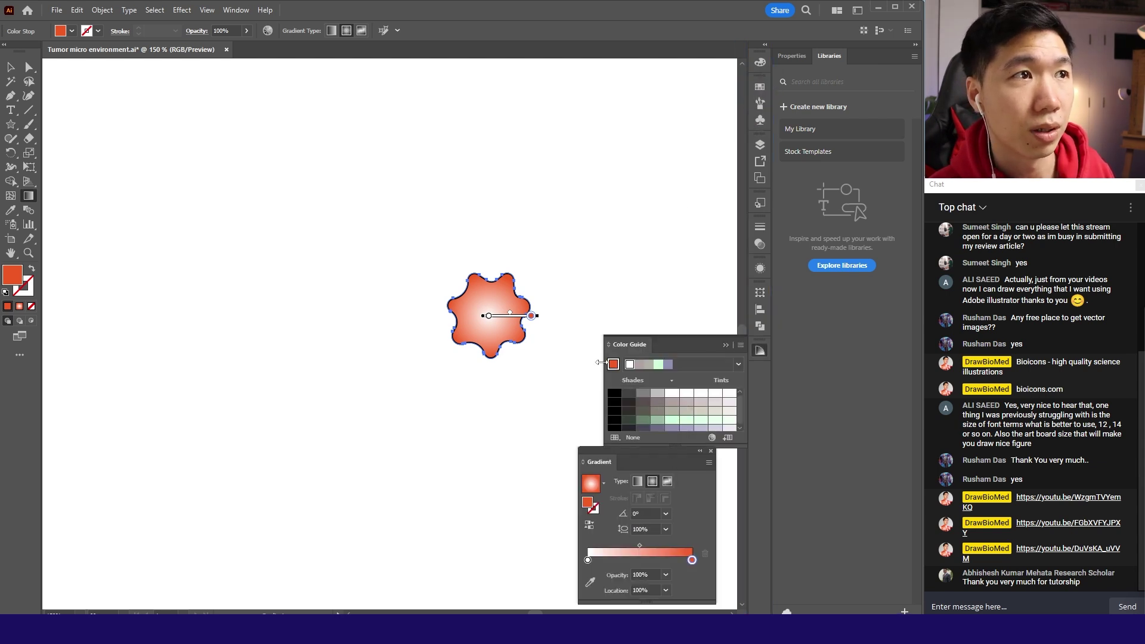
Step: Recolor the gradient's outer stop with a brownish tint and give the star a 0.5 pt dark gray outline, R=51 G=51 B=51
{"action": "left_click_drag", "start_coordinate": [693, 565], "coordinate": [692, 561]}
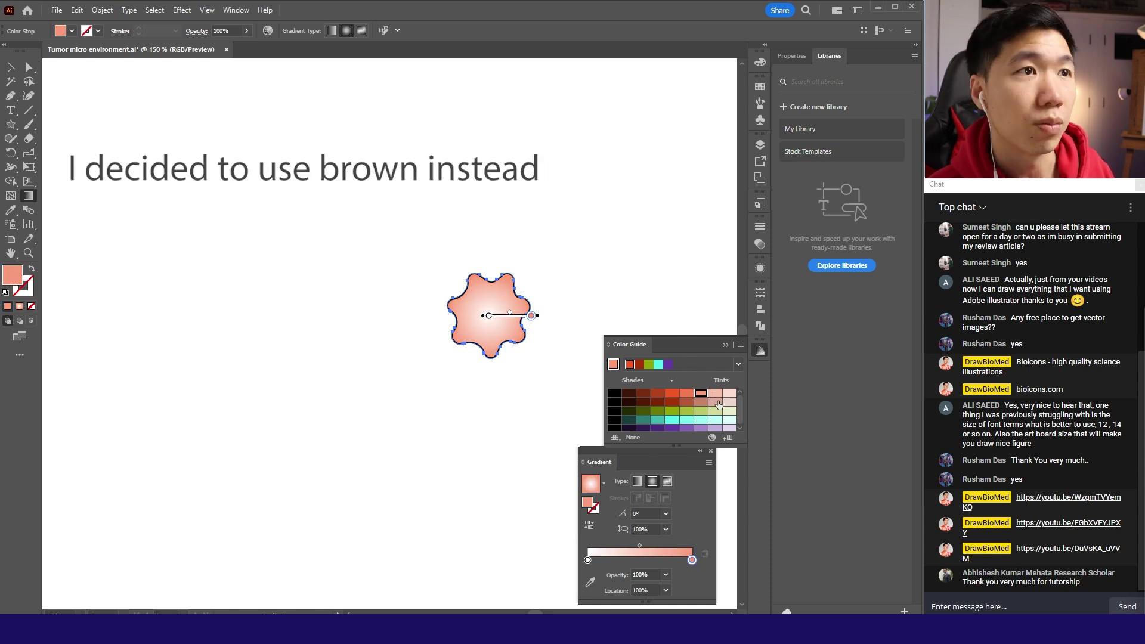
{"action": "left_click_drag", "start_coordinate": [715, 402], "coordinate": [693, 565]}
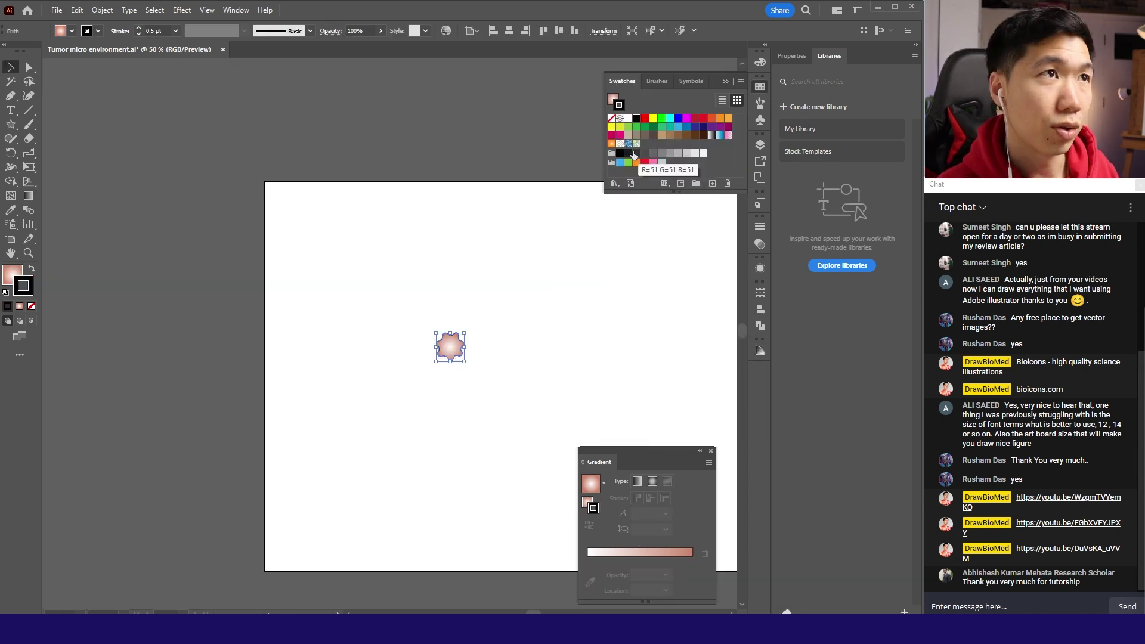
{"action": "left_click", "coordinate": [637, 154]}
{"action": "left_click", "coordinate": [491, 355]}
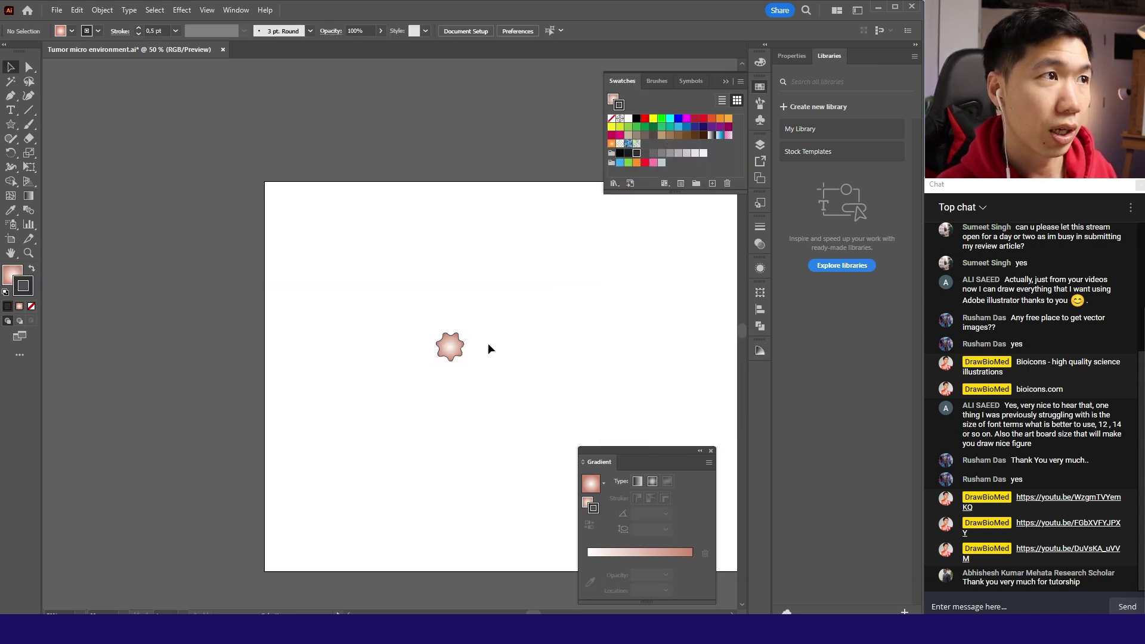
Step: Draw a small circle above and to the left of the star and remove its stroke, keeping the radial gradient fill
{"action": "scroll", "coordinate": [457, 373], "scroll_direction": "up", "scroll_amount": 1}
{"action": "scroll", "coordinate": [478, 383], "scroll_direction": "up", "scroll_amount": 3}
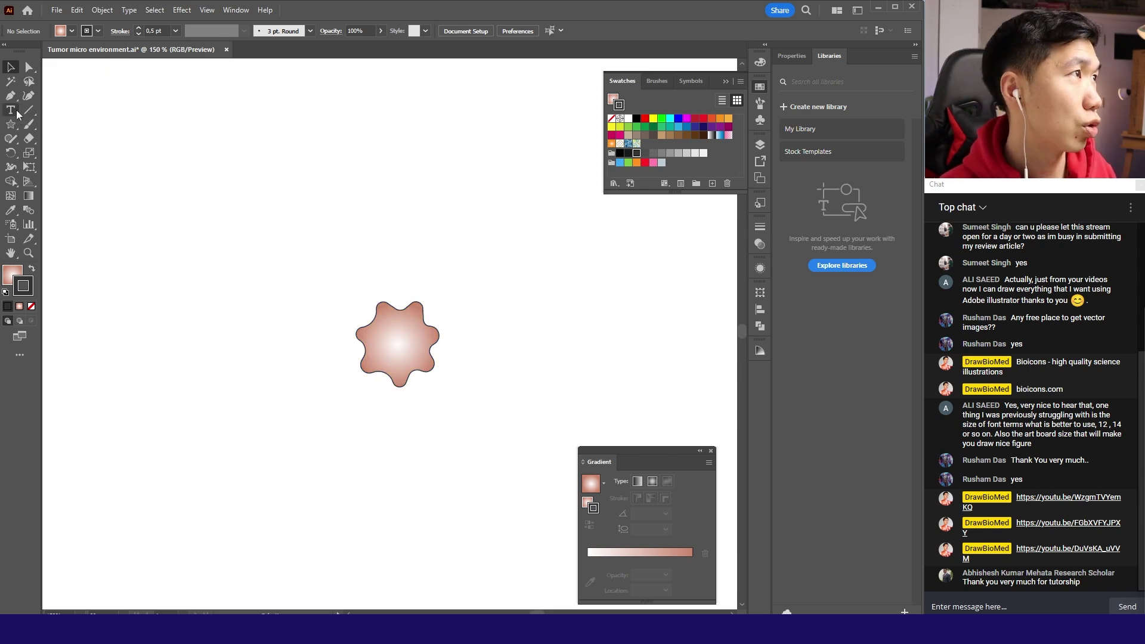
{"action": "left_click_drag", "start_coordinate": [10, 124], "coordinate": [51, 160]}
{"action": "left_click", "coordinate": [51, 159]}
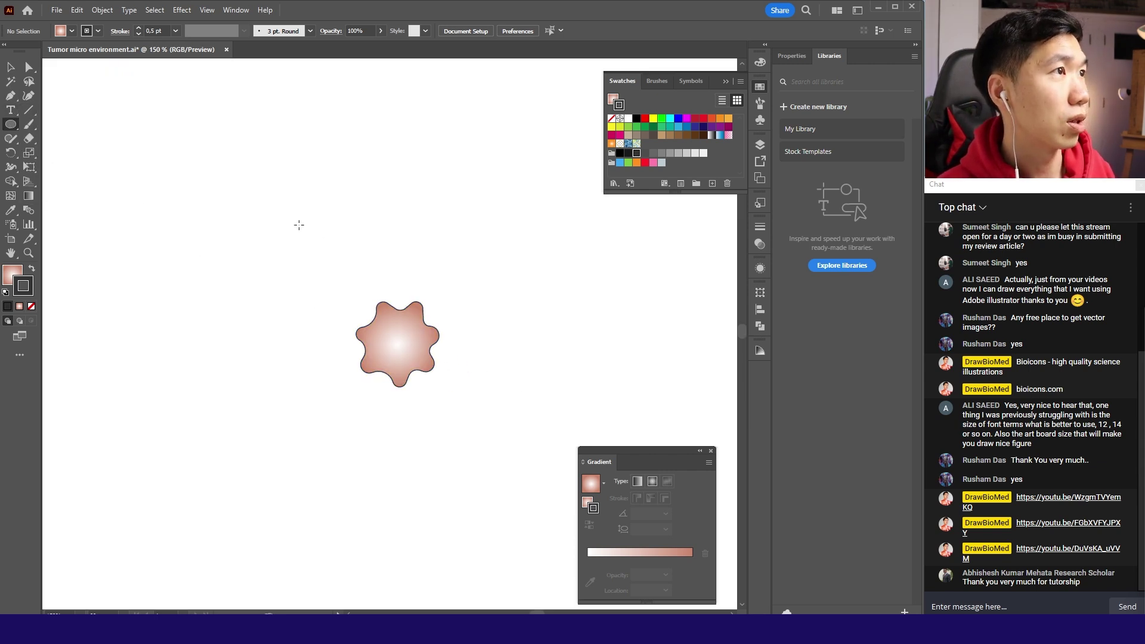
{"action": "mouse_move", "coordinate": [299, 227]}
{"action": "left_mouse_down"}
{"action": "mouse_move", "coordinate": [345, 258]}
{"action": "mouse_move", "coordinate": [326, 257]}
{"action": "left_mouse_up"}
{"action": "scroll", "coordinate": [310, 258], "scroll_direction": "up", "scroll_amount": 2}
{"action": "left_click", "coordinate": [33, 307]}
{"action": "left_click", "coordinate": [11, 274]}
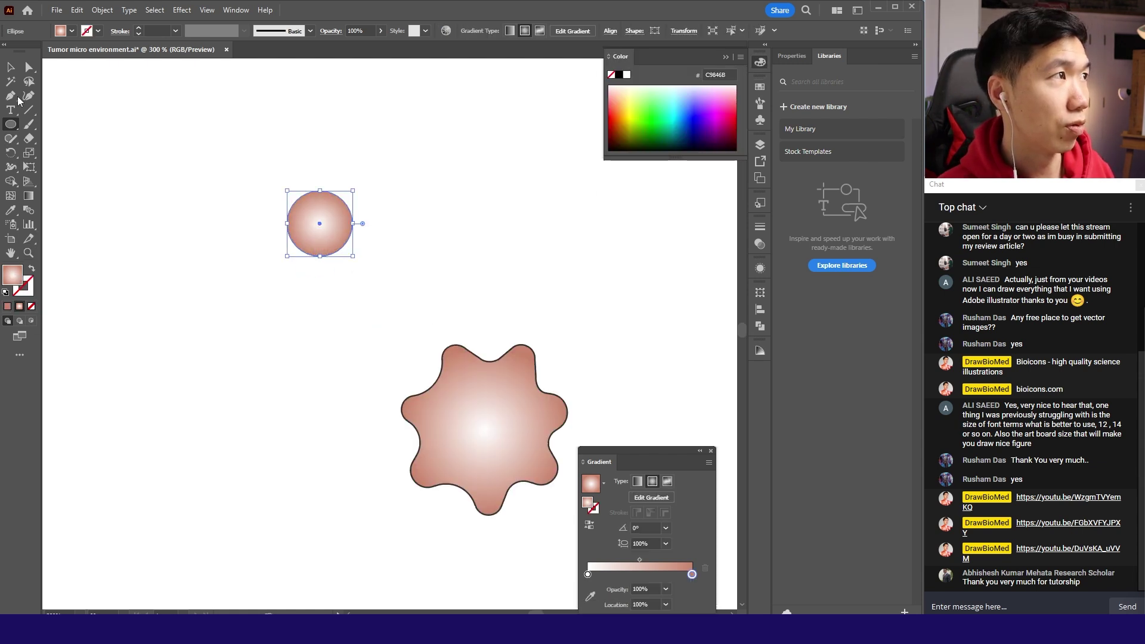
Step: Move the circle to the center of the star and set its gradient's outer stop to a darker brown shade
{"action": "left_click", "coordinate": [10, 67]}
{"action": "left_click", "coordinate": [182, 136]}
{"action": "mouse_move", "coordinate": [326, 229]}
{"action": "left_mouse_down"}
{"action": "mouse_move", "coordinate": [465, 432]}
{"action": "mouse_move", "coordinate": [499, 440]}
{"action": "left_mouse_up"}
{"action": "left_click", "coordinate": [760, 351]}
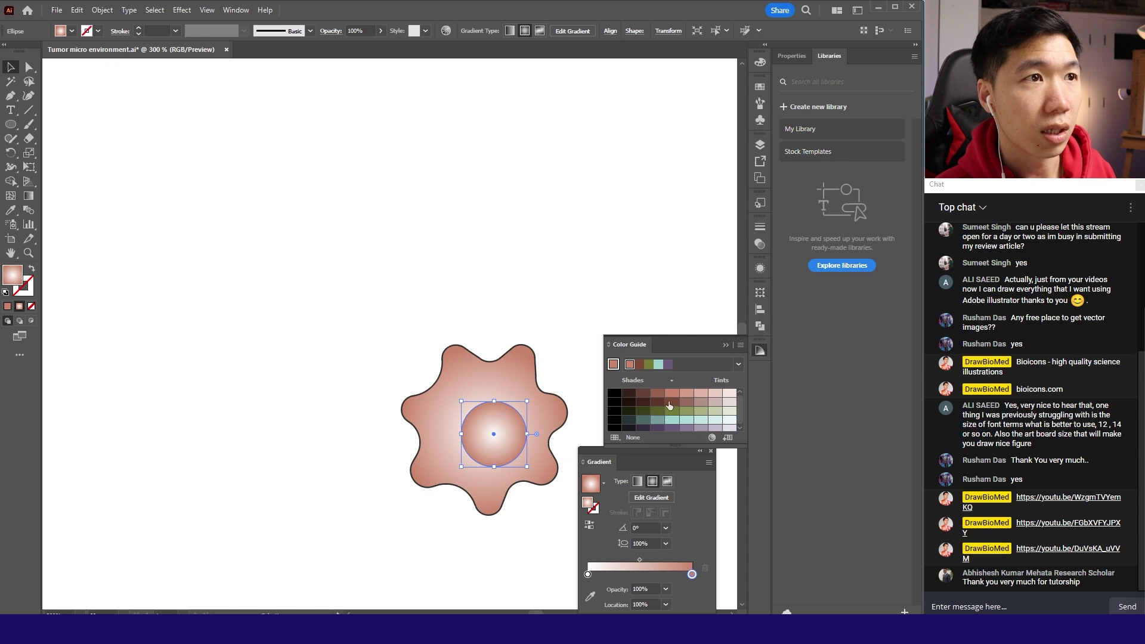
{"action": "left_click_drag", "start_coordinate": [676, 406], "coordinate": [693, 575]}
Step: Reshape the nucleus circle into an asymmetric bean by moving its top and bottom anchor points
{"action": "left_click", "coordinate": [558, 346]}
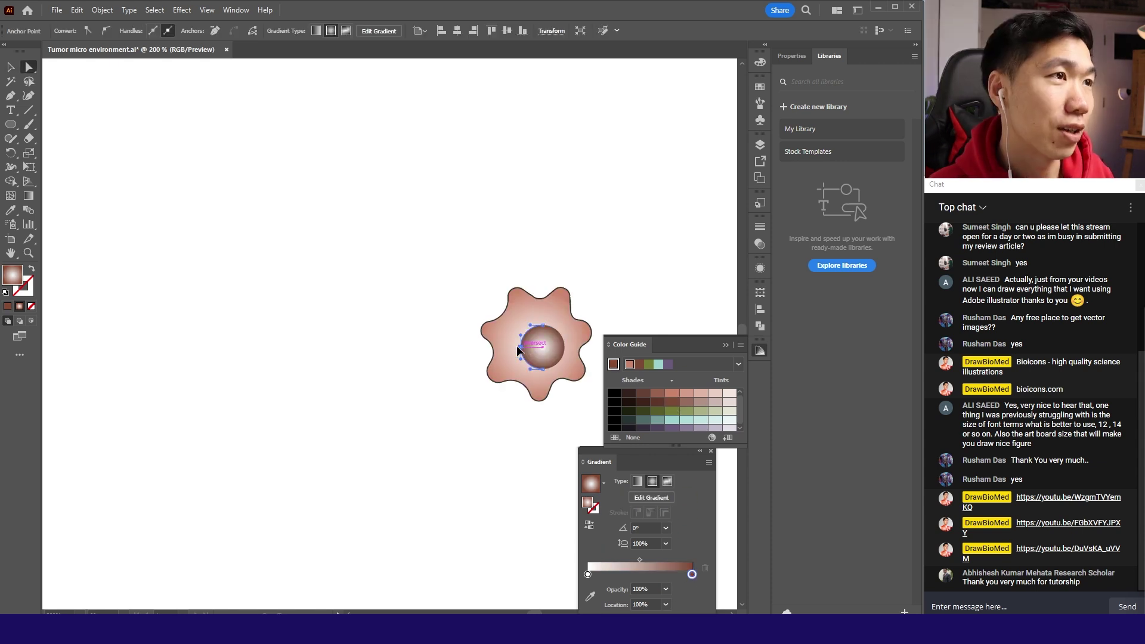
{"action": "left_click_drag", "start_coordinate": [521, 348], "coordinate": [558, 347]}
{"action": "left_click", "coordinate": [558, 363]}
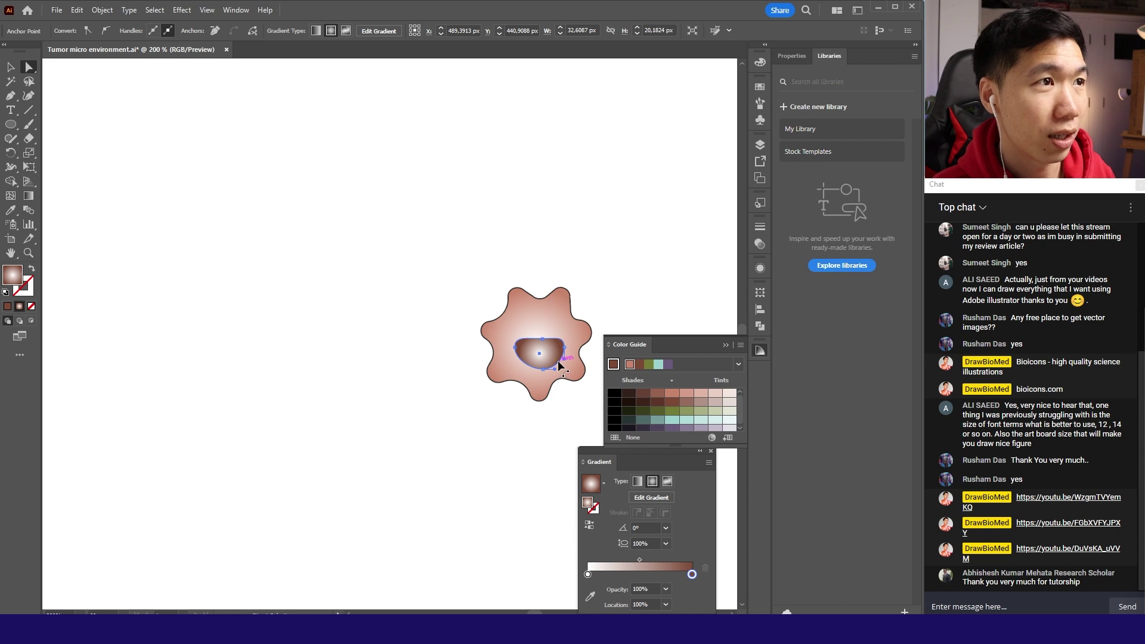
{"action": "scroll", "coordinate": [557, 360], "scroll_direction": "up", "scroll_amount": 5}
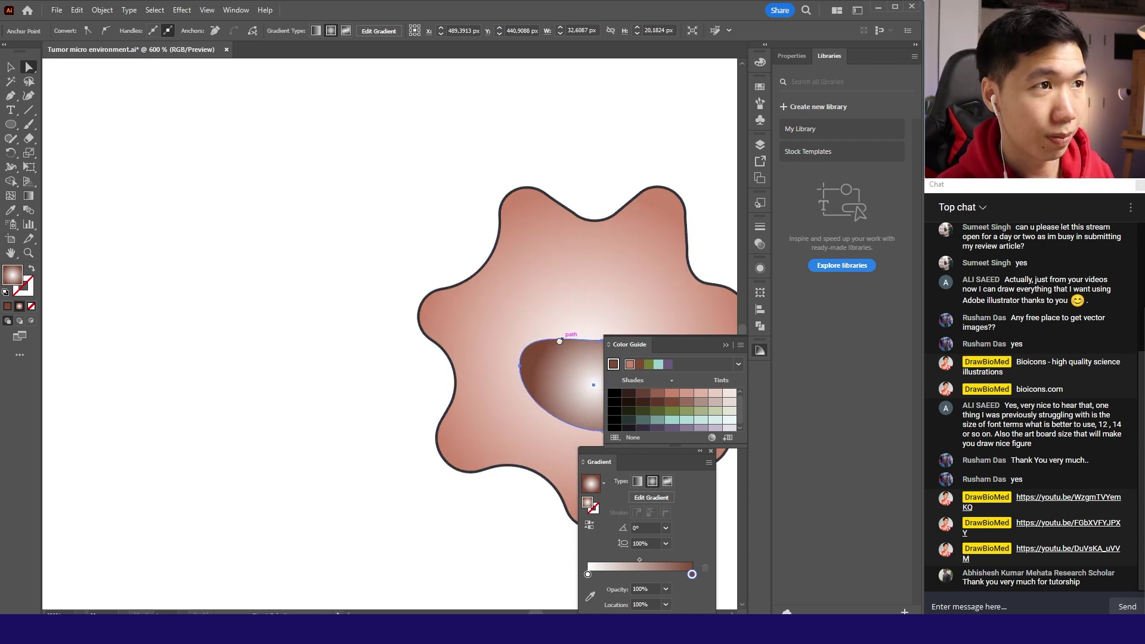
{"action": "left_click", "coordinate": [430, 297]}
{"action": "left_click_drag", "start_coordinate": [462, 296], "coordinate": [459, 283]}
{"action": "left_click", "coordinate": [431, 388]}
{"action": "left_click_drag", "start_coordinate": [431, 387], "coordinate": [412, 397]}
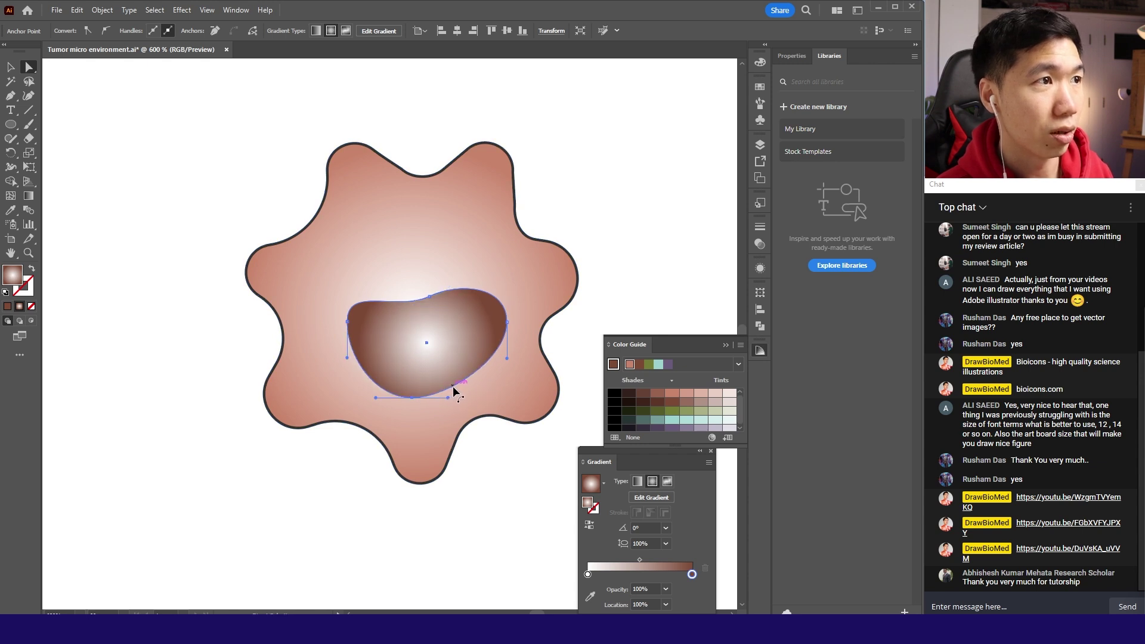
Step: Add an anchor point on the nucleus's lower-right edge and pull it slightly outward
{"action": "left_click", "coordinate": [460, 390]}
{"action": "left_click", "coordinate": [457, 387]}
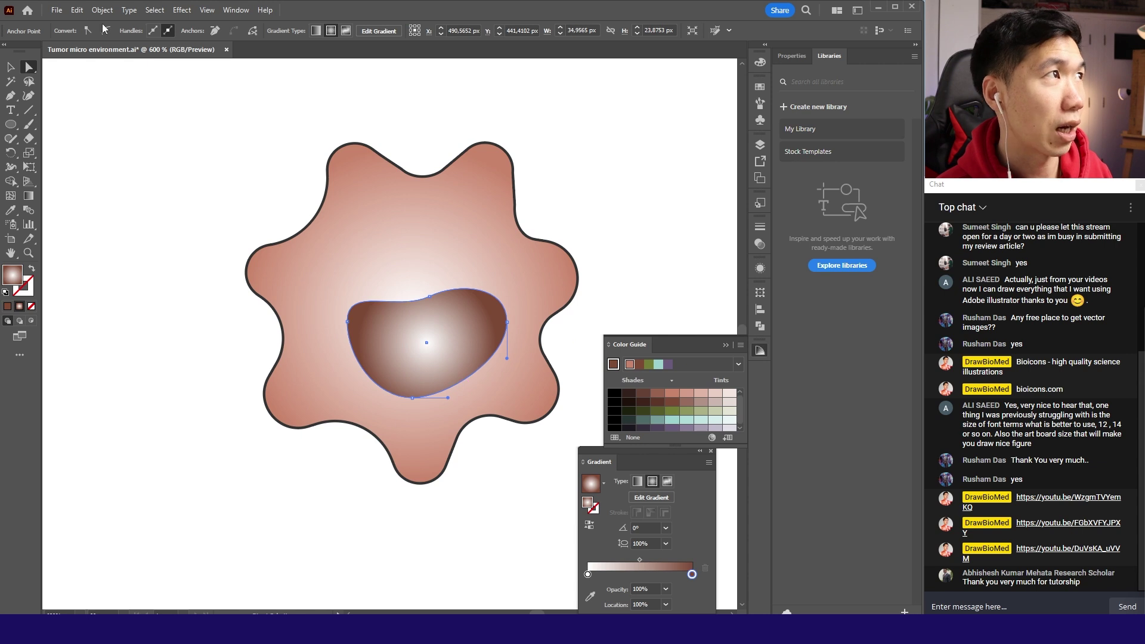
{"action": "left_click", "coordinate": [10, 95]}
{"action": "left_click", "coordinate": [470, 376]}
{"action": "key", "text": "a"}
{"action": "mouse_move", "coordinate": [470, 377]}
{"action": "left_mouse_down"}
{"action": "mouse_move", "coordinate": [484, 382]}
{"action": "mouse_move", "coordinate": [453, 376]}
{"action": "mouse_move", "coordinate": [479, 385]}
{"action": "left_mouse_up"}
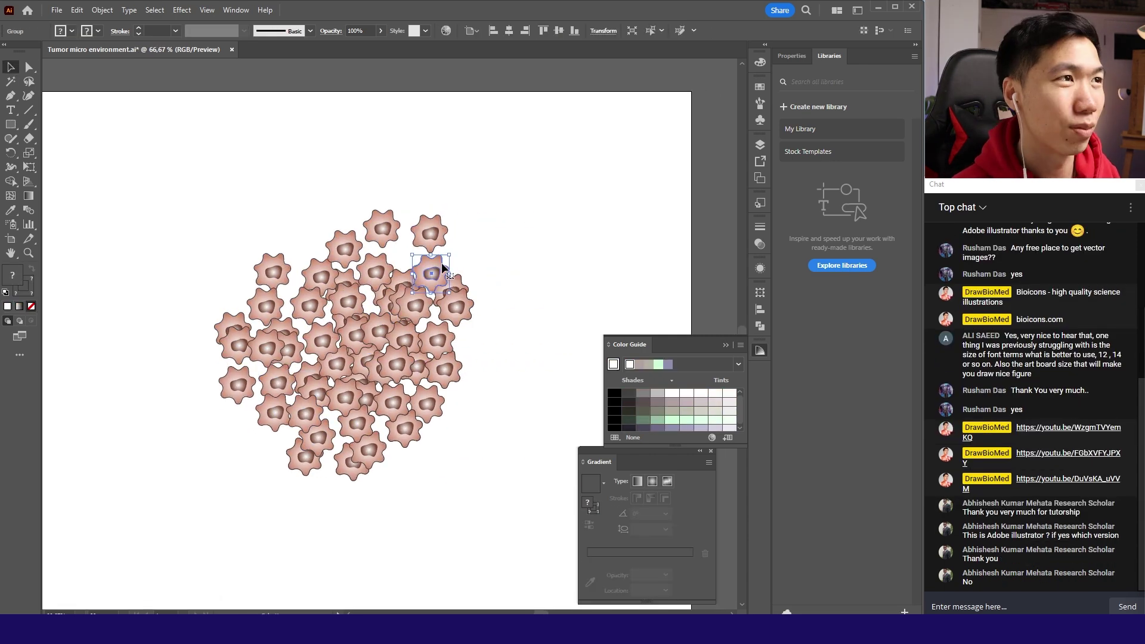
Step: Select every cell in the cluster and open the Transform Each settings
{"action": "left_click_drag", "start_coordinate": [175, 507], "coordinate": [521, 178]}
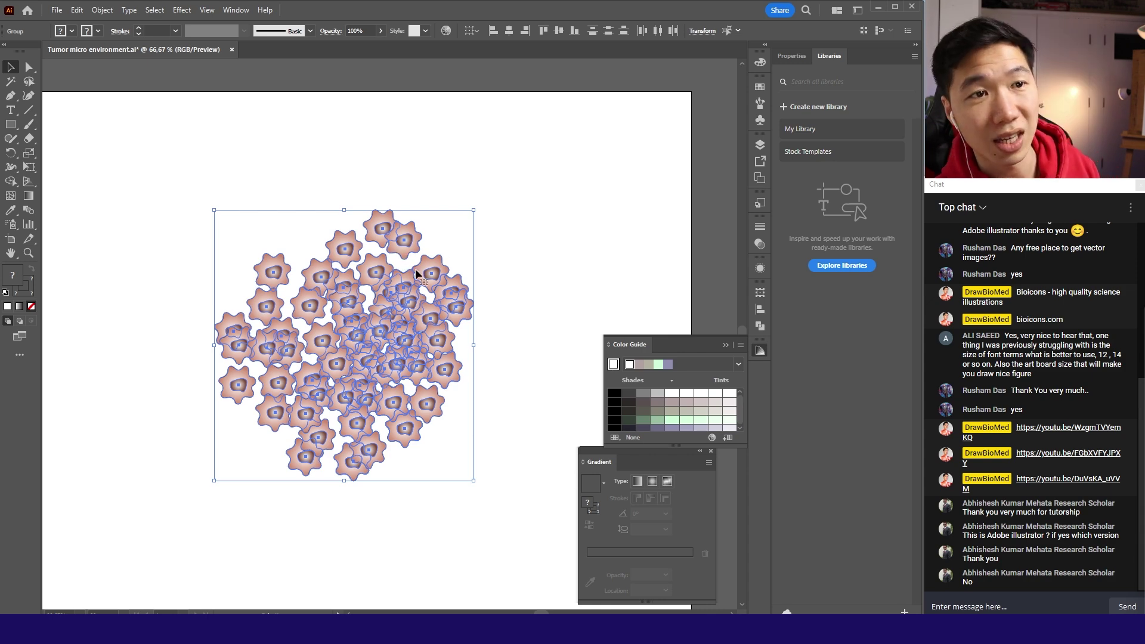
{"action": "left_click", "coordinate": [102, 12]}
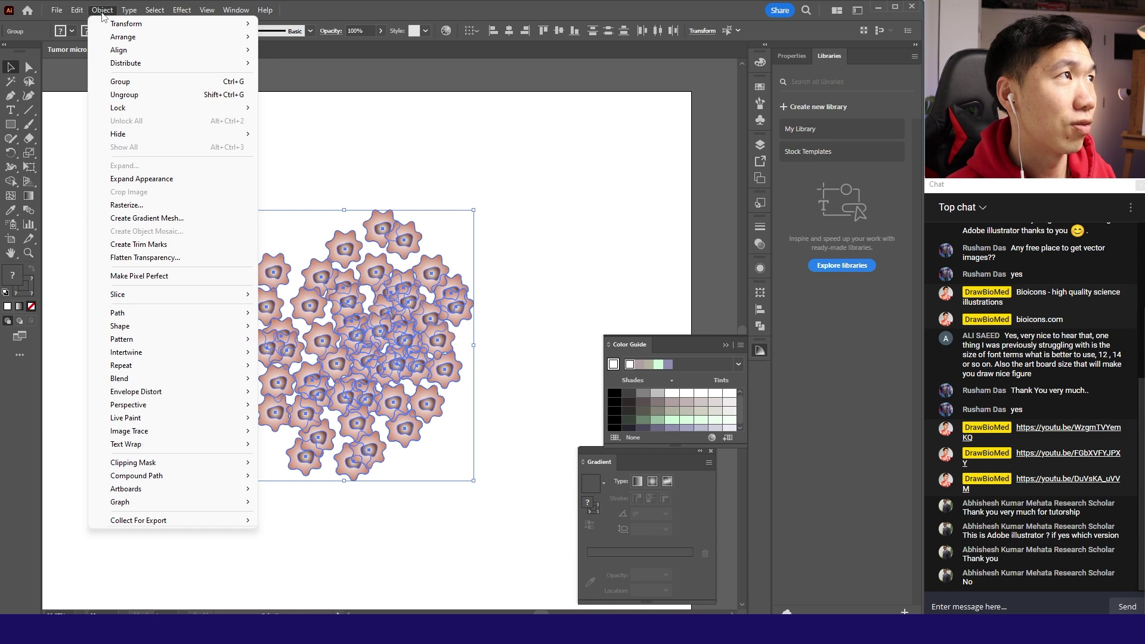
{"action": "left_click", "coordinate": [105, 12]}
{"action": "left_click", "coordinate": [102, 10]}
{"action": "mouse_move", "coordinate": [207, 10]}
{"action": "mouse_move", "coordinate": [102, 10]}
{"action": "mouse_move", "coordinate": [173, 24]}
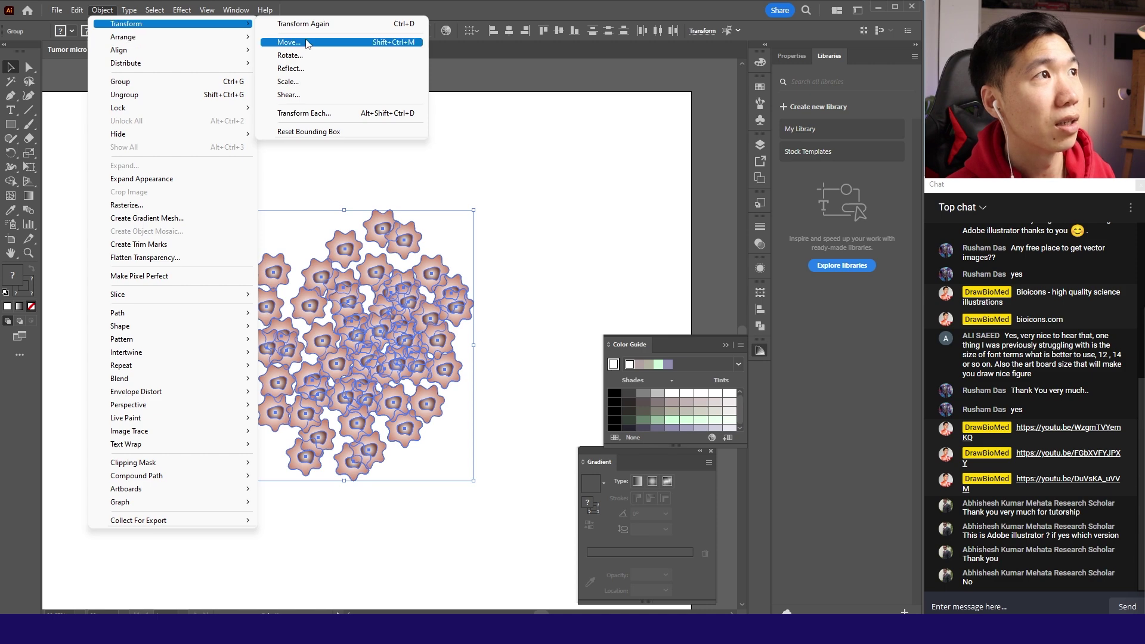
{"action": "left_click", "coordinate": [316, 114]}
Step: Transform each cell individually with Random on, a 51° rotation, a slightly larger scale and a small negative horizontal move
{"action": "left_click_drag", "start_coordinate": [533, 132], "coordinate": [599, 136]}
{"action": "mouse_move", "coordinate": [633, 182]}
{"action": "left_mouse_down"}
{"action": "mouse_move", "coordinate": [651, 184]}
{"action": "mouse_move", "coordinate": [632, 180]}
{"action": "left_mouse_up"}
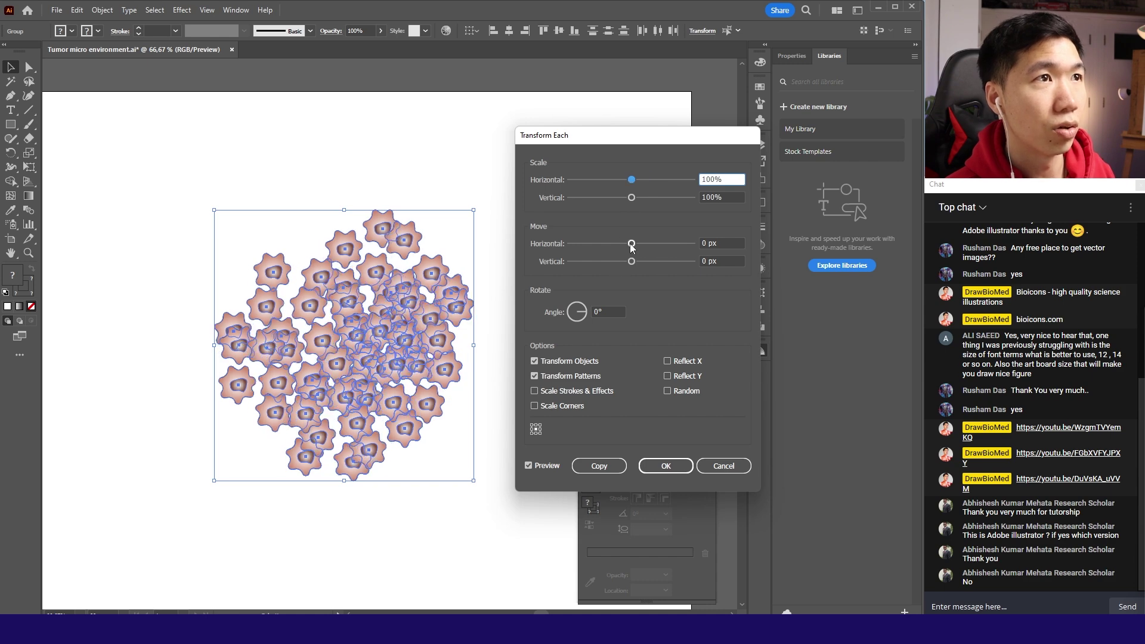
{"action": "left_click_drag", "start_coordinate": [632, 245], "coordinate": [630, 245]}
{"action": "left_click", "coordinate": [583, 312]}
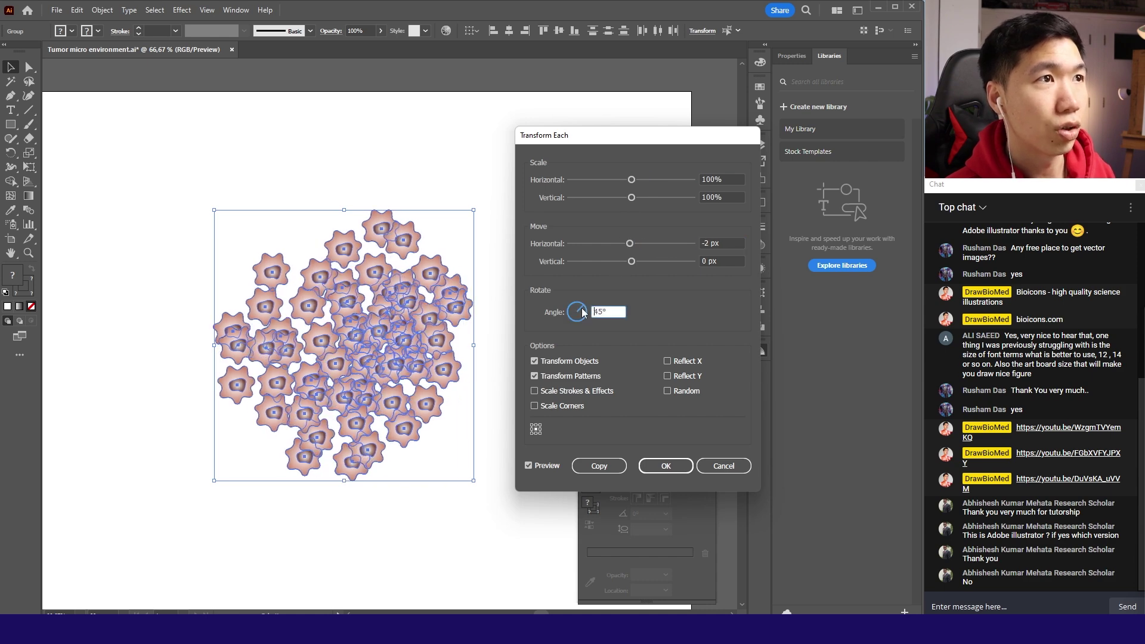
{"action": "left_click", "coordinate": [584, 306]}
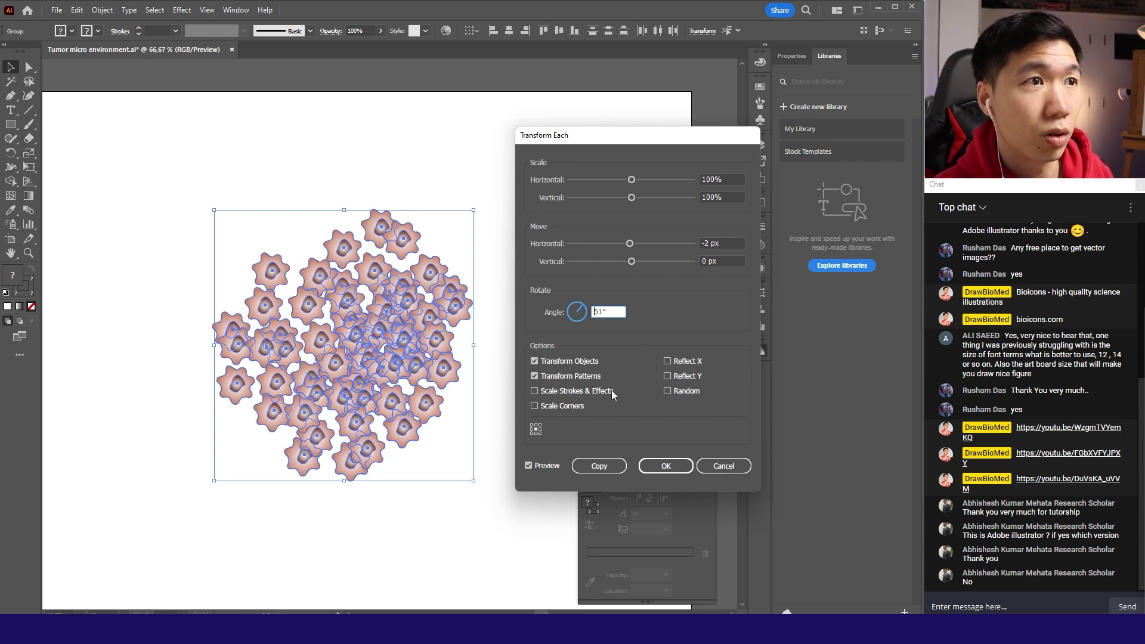
{"action": "left_click", "coordinate": [668, 391]}
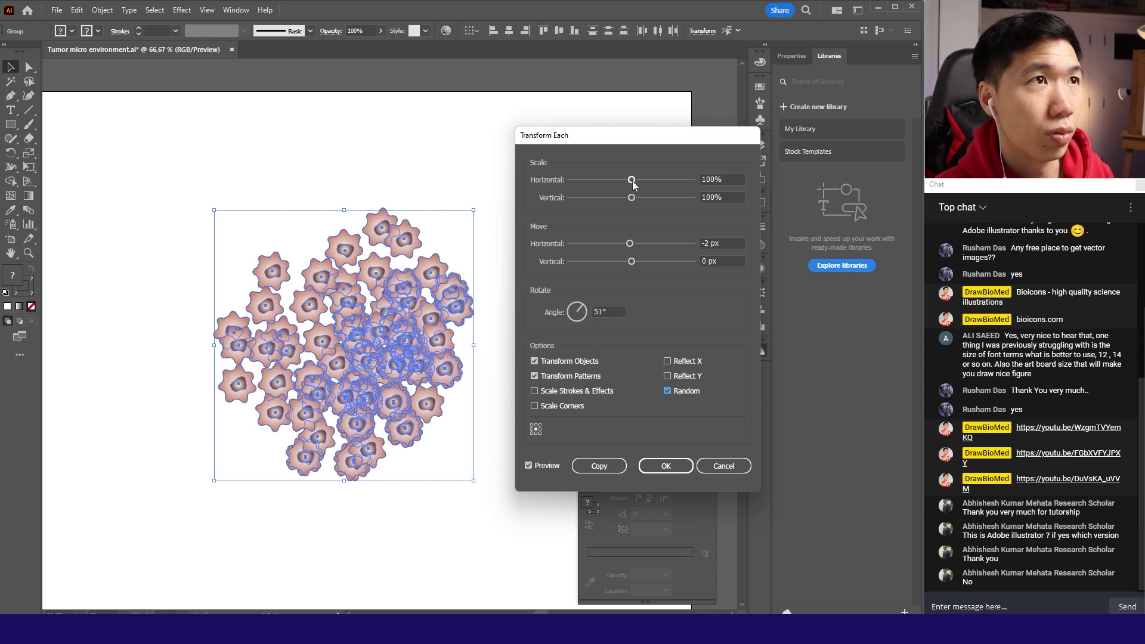
{"action": "mouse_move", "coordinate": [632, 180]}
{"action": "left_mouse_down"}
{"action": "mouse_move", "coordinate": [647, 180]}
{"action": "mouse_move", "coordinate": [646, 197]}
{"action": "left_mouse_up"}
{"action": "mouse_move", "coordinate": [630, 243]}
{"action": "left_mouse_down"}
{"action": "mouse_move", "coordinate": [626, 261]}
{"action": "mouse_move", "coordinate": [644, 262]}
{"action": "mouse_move", "coordinate": [625, 247]}
{"action": "left_mouse_up"}
{"action": "key", "text": "Return"}
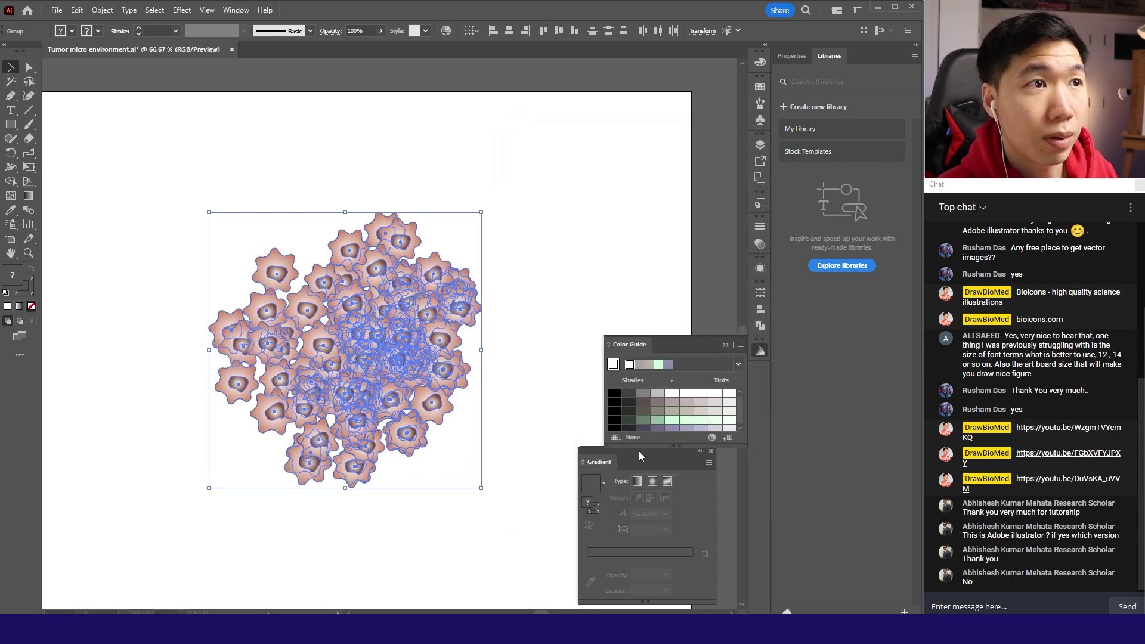
{"action": "left_click", "coordinate": [495, 451]}
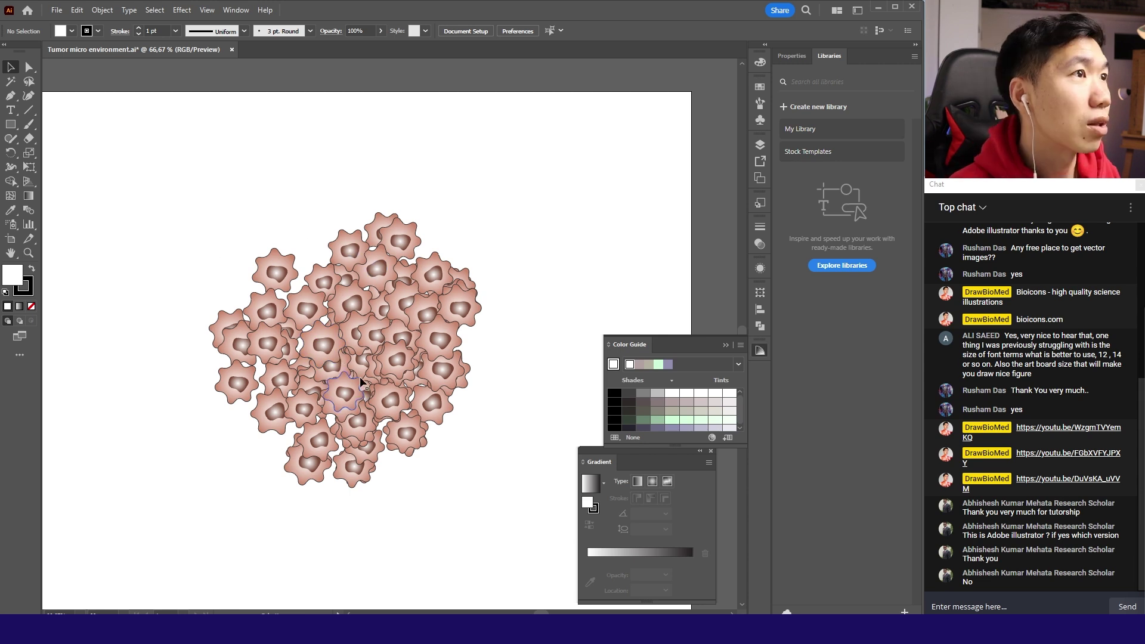
Step: Apply Transform Each to the whole cluster again with a larger horizontal and vertical scale for more size variation
{"action": "left_click", "coordinate": [380, 353]}
{"action": "mouse_move", "coordinate": [380, 353]}
{"action": "left_mouse_down"}
{"action": "mouse_move", "coordinate": [395, 341]}
{"action": "mouse_move", "coordinate": [386, 348]}
{"action": "left_mouse_up"}
{"action": "left_click_drag", "start_coordinate": [179, 187], "coordinate": [515, 510]}
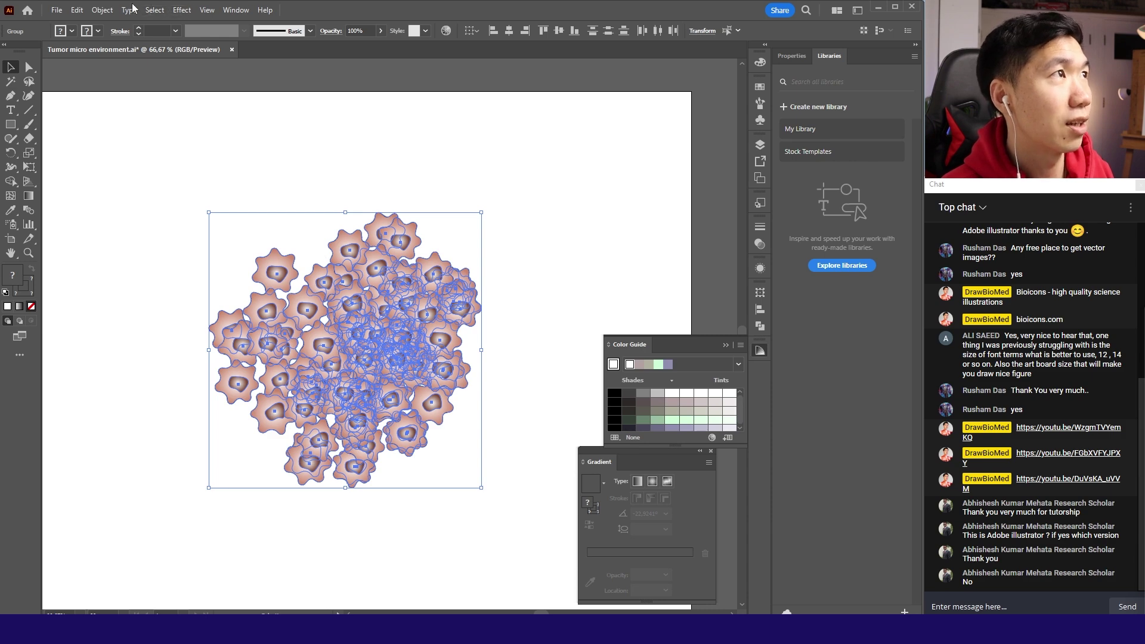
{"action": "left_click", "coordinate": [108, 13]}
{"action": "left_click", "coordinate": [286, 113]}
{"action": "left_click_drag", "start_coordinate": [649, 180], "coordinate": [659, 208]}
{"action": "left_click", "coordinate": [662, 180]}
{"action": "key", "text": "Return"}
{"action": "left_click", "coordinate": [502, 280]}
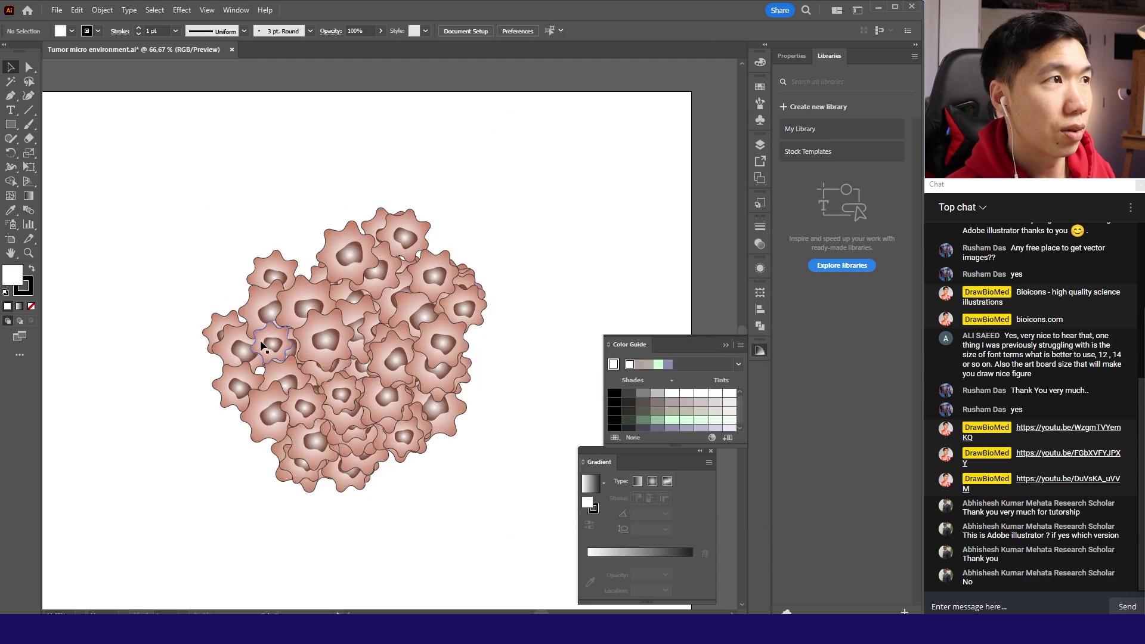
{"action": "key", "text": "ctrl+z"}
Step: Save the illustration and consult the tumor microenvironment reference figure gr1_lrg.jpg
{"action": "key", "text": "ctrl+s"}
{"action": "key", "text": "alt+Tab"}
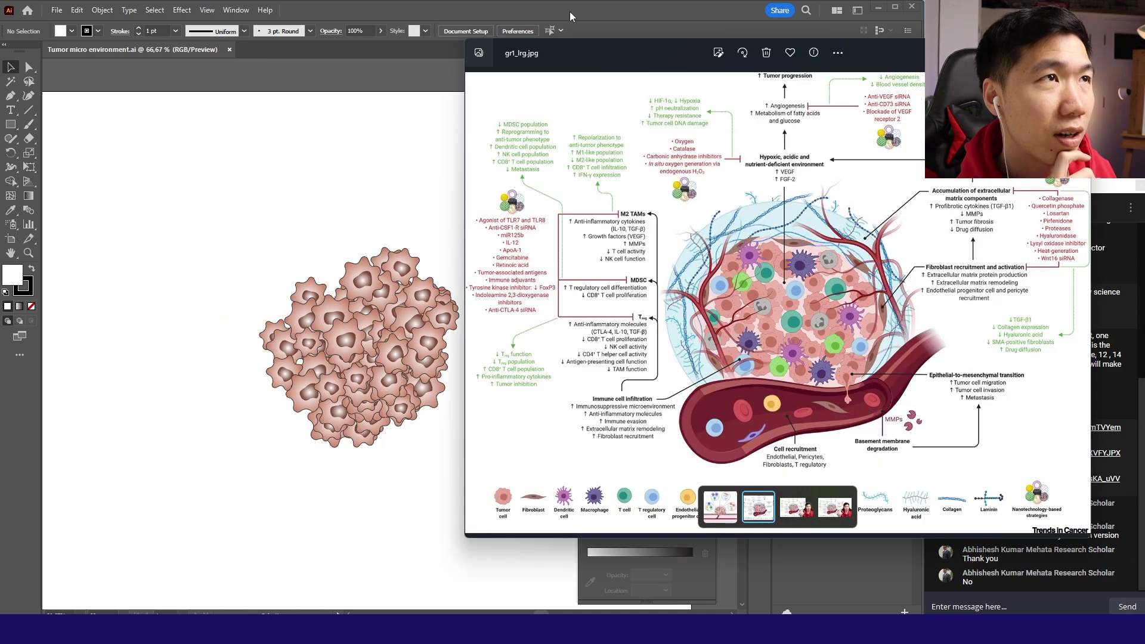
{"action": "key", "text": "alt+Tab"}
Step: Draw a square above and to the left of the cell cluster and rotate it 45° into a diamond
{"action": "key", "text": "m"}
{"action": "left_click_drag", "start_coordinate": [191, 183], "coordinate": [239, 242]}
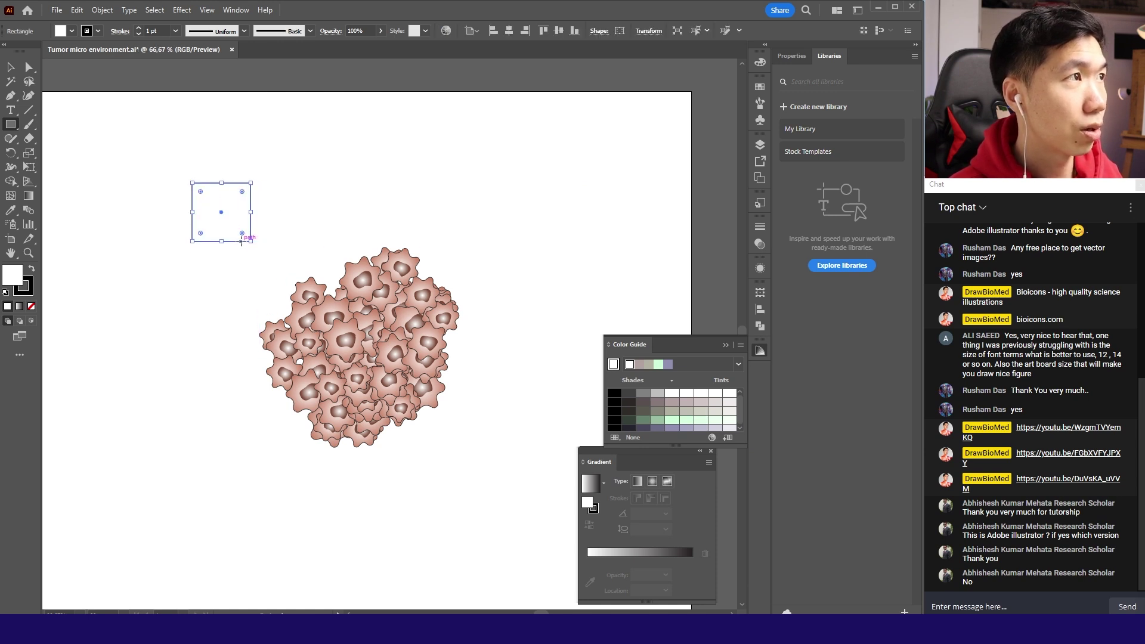
{"action": "double_click", "coordinate": [11, 152]}
{"action": "type", "text": "45"}
{"action": "key", "text": "Return"}
Step: Convert the diamond's top and bottom anchor points to smooth points
{"action": "key", "text": "a"}
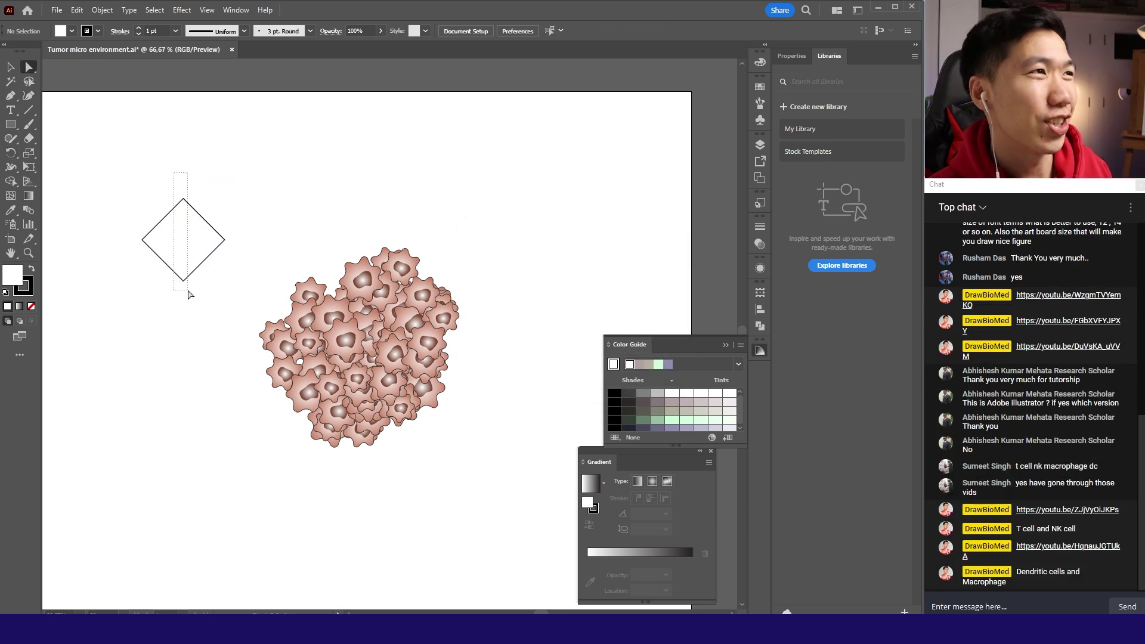
{"action": "left_click_drag", "start_coordinate": [192, 293], "coordinate": [199, 295]}
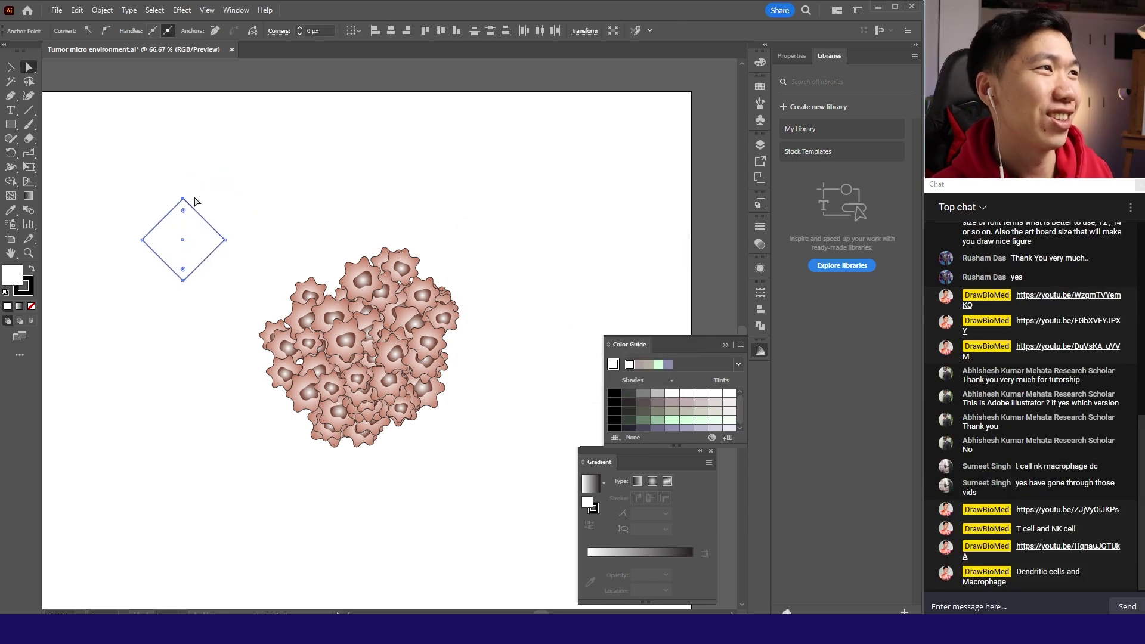
{"action": "left_click", "coordinate": [105, 32]}
Step: Flatten the diamond into a spindle about 43 px tall by moving its top anchor down and its bottom anchor up
{"action": "left_click", "coordinate": [239, 189]}
{"action": "left_click_drag", "start_coordinate": [166, 175], "coordinate": [203, 237]}
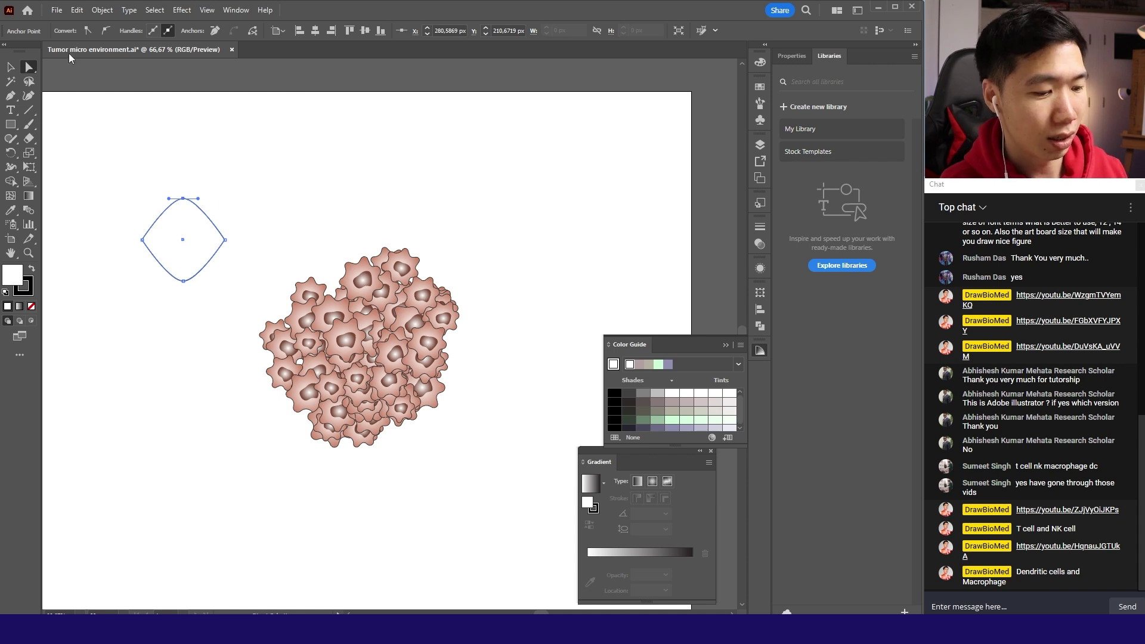
{"action": "key", "text": "Down"}
{"action": "key", "text": "Down"}
{"action": "key", "text": "Down"}
{"action": "key", "text": "Down"}
{"action": "key", "text": "Down"}
{"action": "key", "text": "Down"}
{"action": "key", "text": "Down"}
{"action": "key", "text": "Down"}
{"action": "key", "text": "Down"}
{"action": "key", "text": "Down"}
{"action": "key", "text": "Down"}
{"action": "key", "text": "Down"}
{"action": "key", "text": "Down"}
{"action": "key", "text": "Down"}
{"action": "key", "text": "Down"}
{"action": "key", "text": "Down"}
{"action": "key", "text": "Down"}
{"action": "key", "text": "Down"}
{"action": "key", "text": "Down"}
{"action": "key", "text": "Down"}
{"action": "key", "text": "Down"}
{"action": "key", "text": "Down"}
{"action": "key", "text": "Down"}
{"action": "key", "text": "Down"}
{"action": "key", "text": "Down"}
{"action": "key", "text": "Down"}
{"action": "key", "text": "Down"}
{"action": "key", "text": "Down"}
{"action": "key", "text": "Down"}
{"action": "key", "text": "Down"}
{"action": "key", "text": "Down"}
{"action": "key", "text": "Down"}
{"action": "key", "text": "Down"}
{"action": "key", "text": "Down"}
{"action": "key", "text": "Down"}
{"action": "key", "text": "Down"}
{"action": "key", "text": "Down"}
{"action": "key", "text": "Down"}
{"action": "key", "text": "Down"}
{"action": "key", "text": "Down"}
{"action": "left_click", "coordinate": [183, 281]}
{"action": "key", "text": "Up"}
{"action": "key", "text": "Up"}
{"action": "key", "text": "Up"}
{"action": "key", "text": "Up"}
{"action": "key", "text": "Up"}
{"action": "key", "text": "Up"}
{"action": "key", "text": "Up"}
{"action": "key", "text": "Up"}
{"action": "key", "text": "Up"}
{"action": "key", "text": "Up"}
{"action": "key", "text": "Up"}
{"action": "key", "text": "Up"}
{"action": "key", "text": "Up"}
{"action": "key", "text": "Up"}
{"action": "key", "text": "Up"}
{"action": "key", "text": "Up"}
{"action": "key", "text": "Up"}
{"action": "key", "text": "Up"}
{"action": "key", "text": "Up"}
{"action": "key", "text": "Up"}
{"action": "key", "text": "Up"}
{"action": "key", "text": "Up"}
{"action": "key", "text": "Up"}
{"action": "key", "text": "Up"}
{"action": "key", "text": "Up"}
{"action": "key", "text": "Up"}
{"action": "key", "text": "Up"}
{"action": "key", "text": "Up"}
{"action": "key", "text": "Up"}
{"action": "key", "text": "Up"}
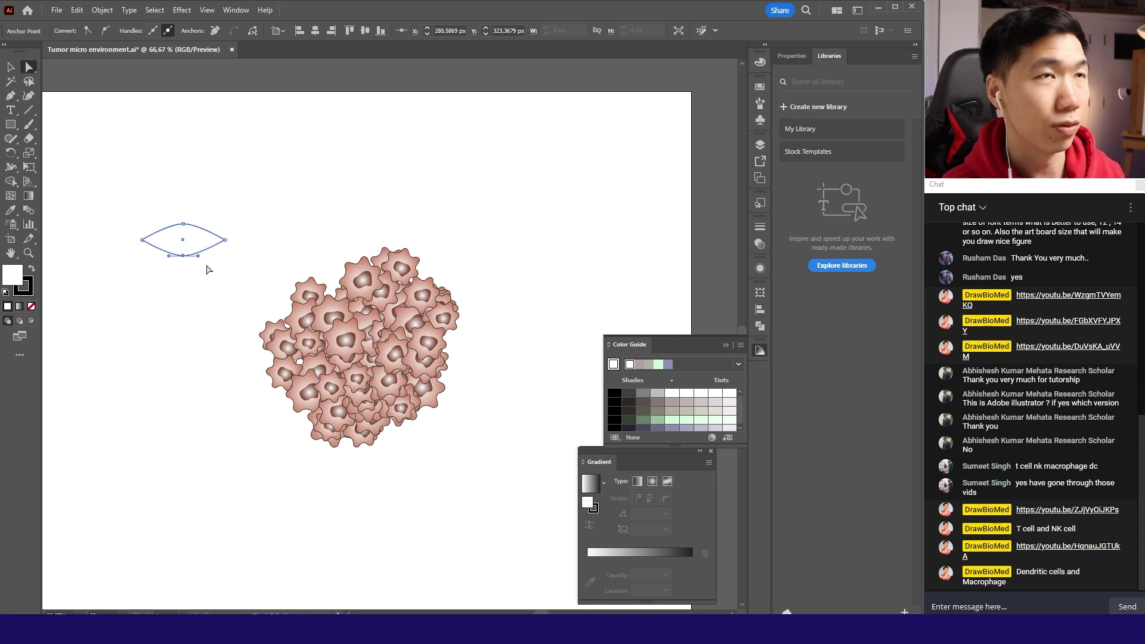
{"action": "key", "text": "ctrl+z"}
{"action": "key", "text": "ctrl+z"}
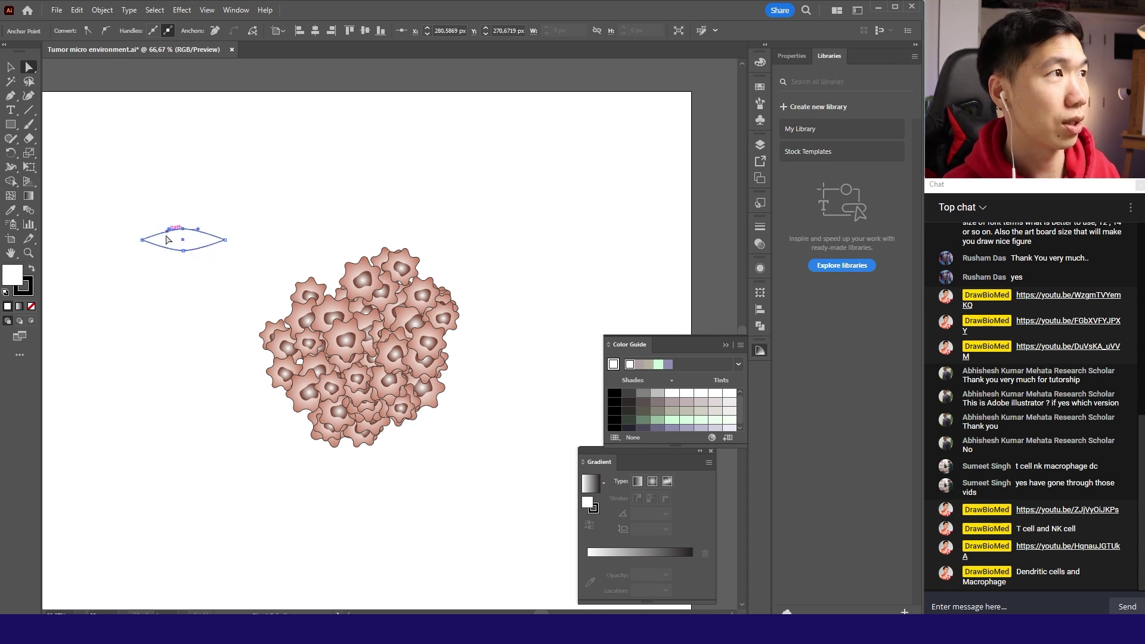
{"action": "left_click", "coordinate": [174, 281]}
Step: Draw a small circle below the spindle and move it to the spindle's center as a nucleus
{"action": "scroll", "coordinate": [146, 241], "scroll_direction": "up", "scroll_amount": 4}
{"action": "left_click", "coordinate": [10, 125]}
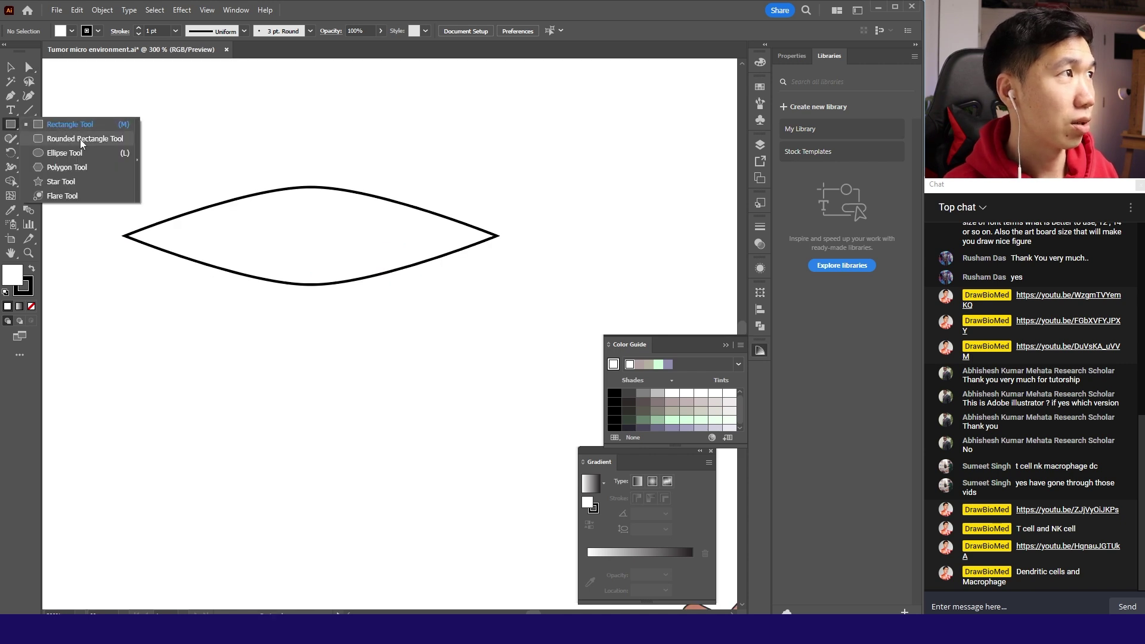
{"action": "left_click", "coordinate": [66, 153]}
{"action": "mouse_move", "coordinate": [220, 358]}
{"action": "left_mouse_down"}
{"action": "mouse_move", "coordinate": [273, 435]}
{"action": "mouse_move", "coordinate": [285, 421]}
{"action": "left_mouse_up"}
{"action": "key", "text": "v"}
{"action": "left_click_drag", "start_coordinate": [274, 369], "coordinate": [330, 220]}
{"action": "left_click", "coordinate": [378, 343]}
Step: Reshape the spindle's left and right ends into narrow, inward-curving tips by adjusting its anchor points and handles
{"action": "scroll", "coordinate": [376, 345], "scroll_direction": "right", "scroll_amount": 1}
{"action": "scroll", "coordinate": [377, 345], "scroll_direction": "right", "scroll_amount": 4}
{"action": "left_click", "coordinate": [104, 242]}
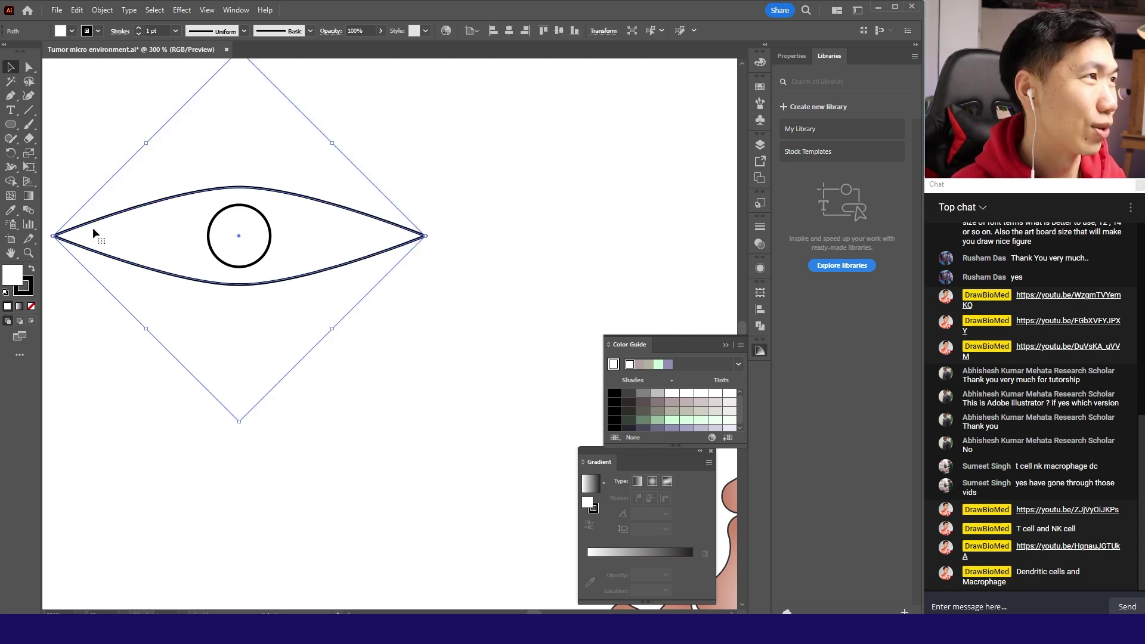
{"action": "left_click_drag", "start_coordinate": [156, 260], "coordinate": [250, 301]}
{"action": "left_click", "coordinate": [34, 71]}
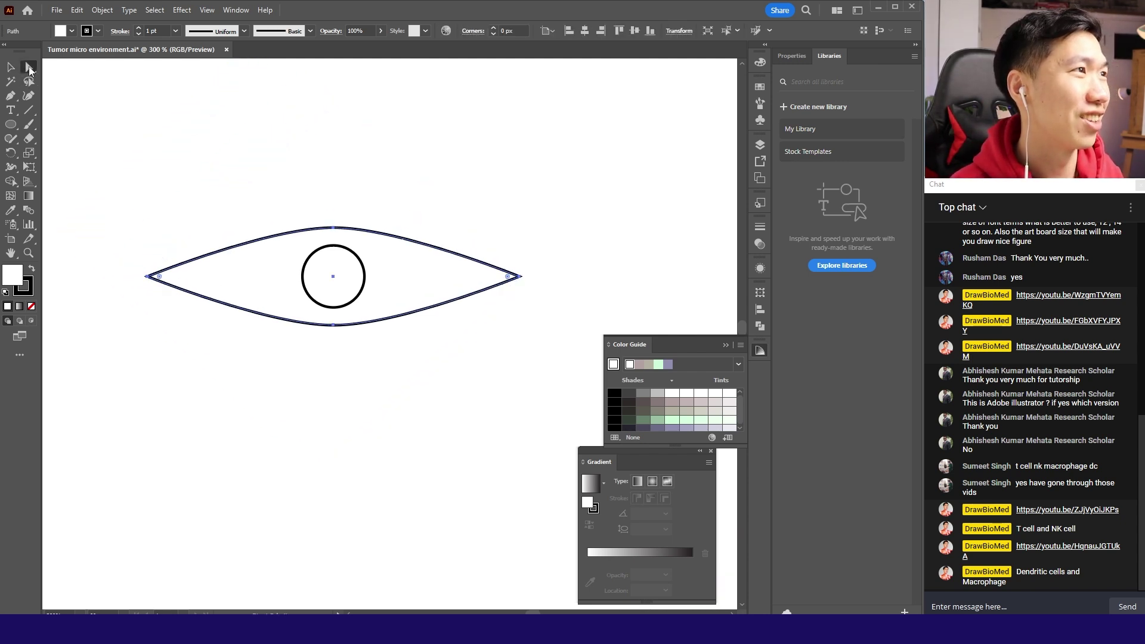
{"action": "left_click", "coordinate": [149, 277]}
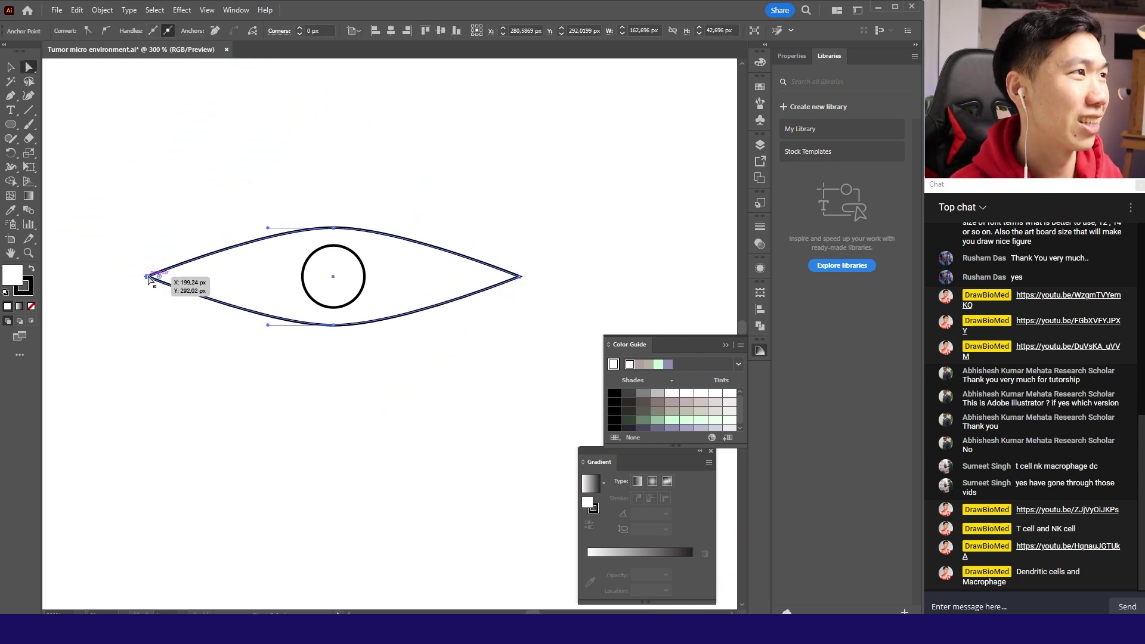
{"action": "left_click_drag", "start_coordinate": [153, 276], "coordinate": [166, 260]}
{"action": "left_click", "coordinate": [520, 277]}
{"action": "left_click_drag", "start_coordinate": [516, 277], "coordinate": [417, 269]}
{"action": "left_click_drag", "start_coordinate": [389, 217], "coordinate": [389, 228]}
{"action": "left_click_drag", "start_coordinate": [299, 228], "coordinate": [284, 228]}
{"action": "left_click", "coordinate": [501, 310]}
{"action": "left_click", "coordinate": [525, 276]}
{"action": "left_click", "coordinate": [494, 230]}
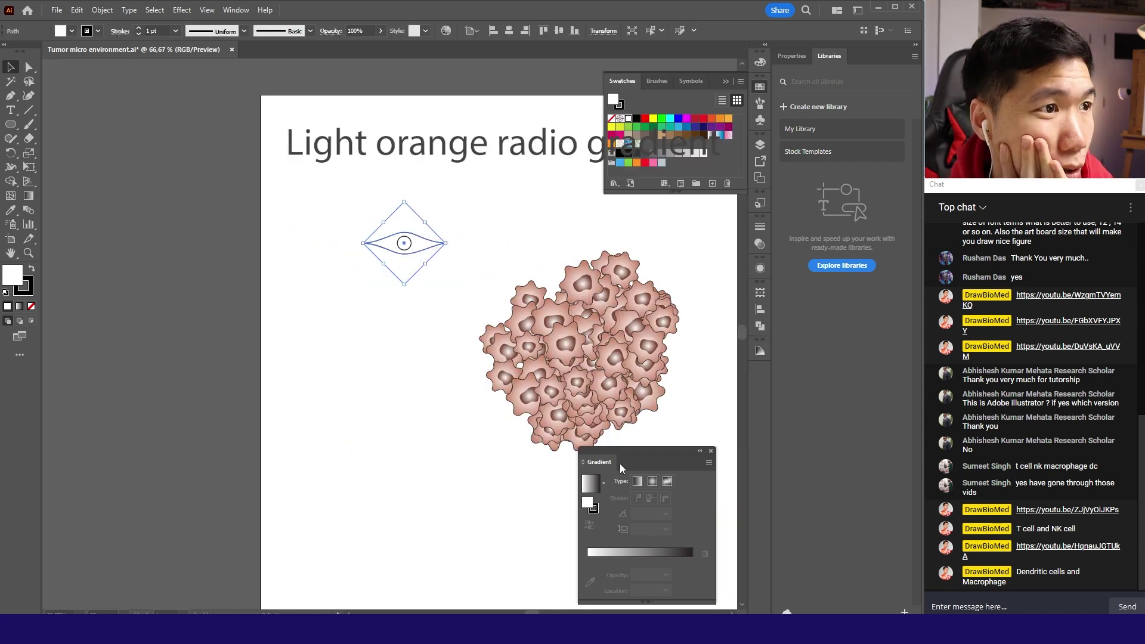
Step: Fill the spindle with a radial gradient from white to orange-red and show the Color Guide
{"action": "left_click", "coordinate": [649, 482]}
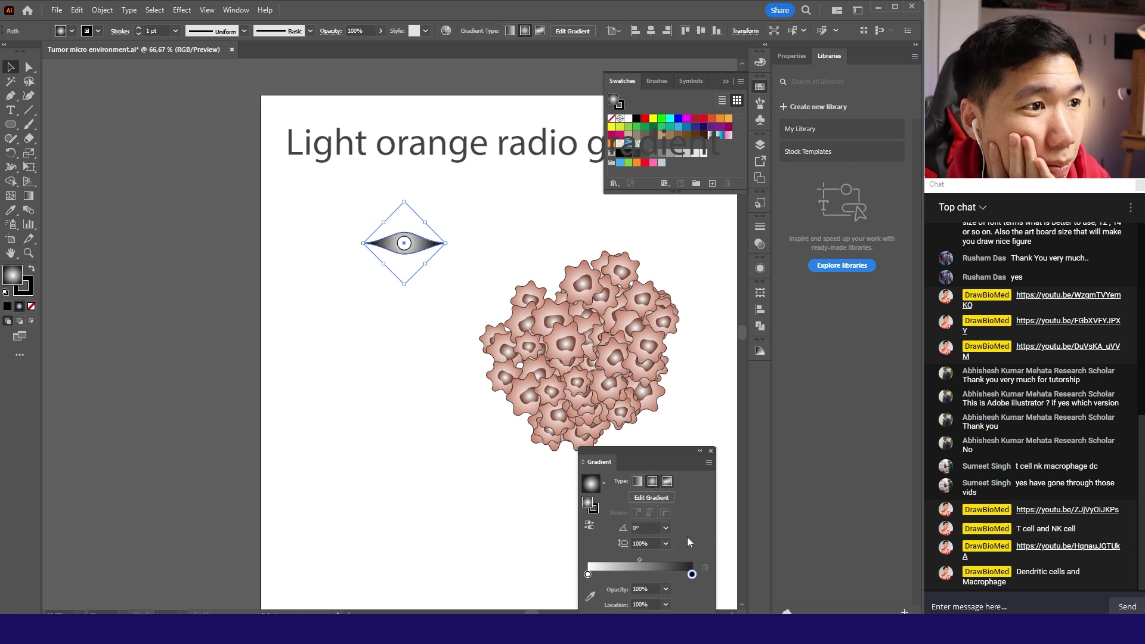
{"action": "left_click_drag", "start_coordinate": [721, 130], "coordinate": [691, 575]}
{"action": "left_click", "coordinate": [760, 351]}
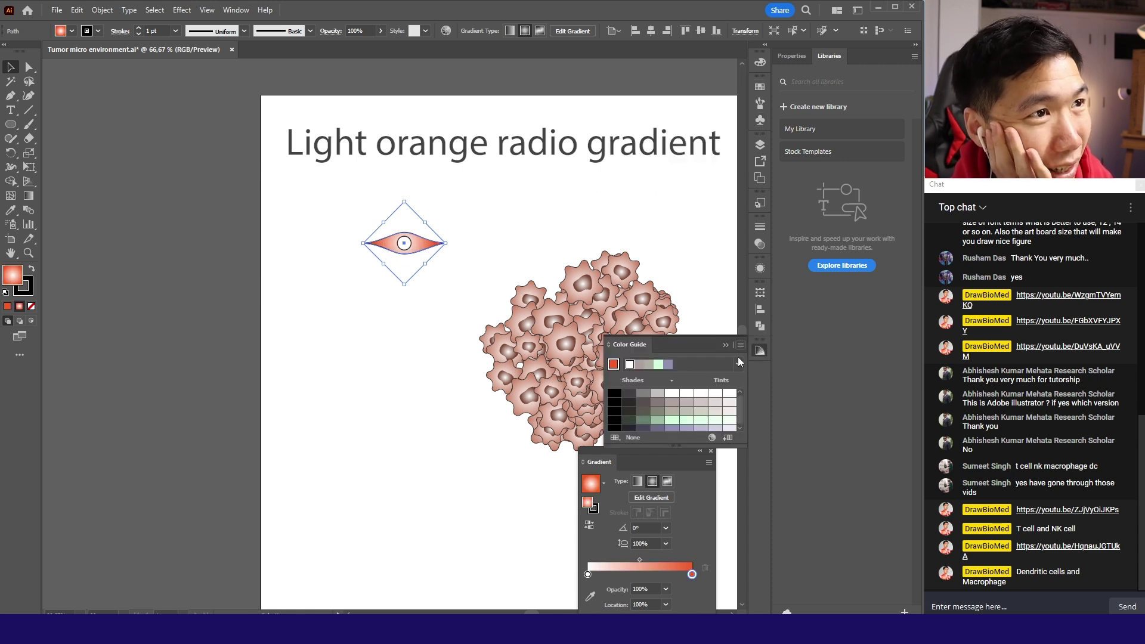
Step: Recolor the gradient's outer stop with a light orange tint and remove the extra intermediate stop
{"action": "left_click_drag", "start_coordinate": [696, 568], "coordinate": [677, 575]}
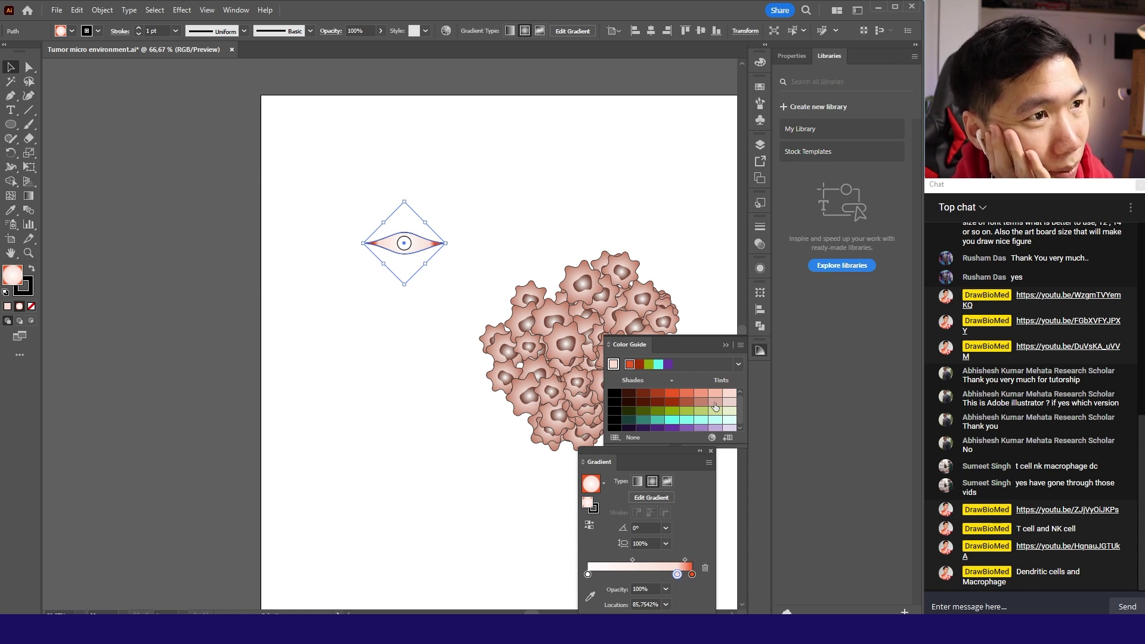
{"action": "left_click_drag", "start_coordinate": [729, 396], "coordinate": [693, 575]}
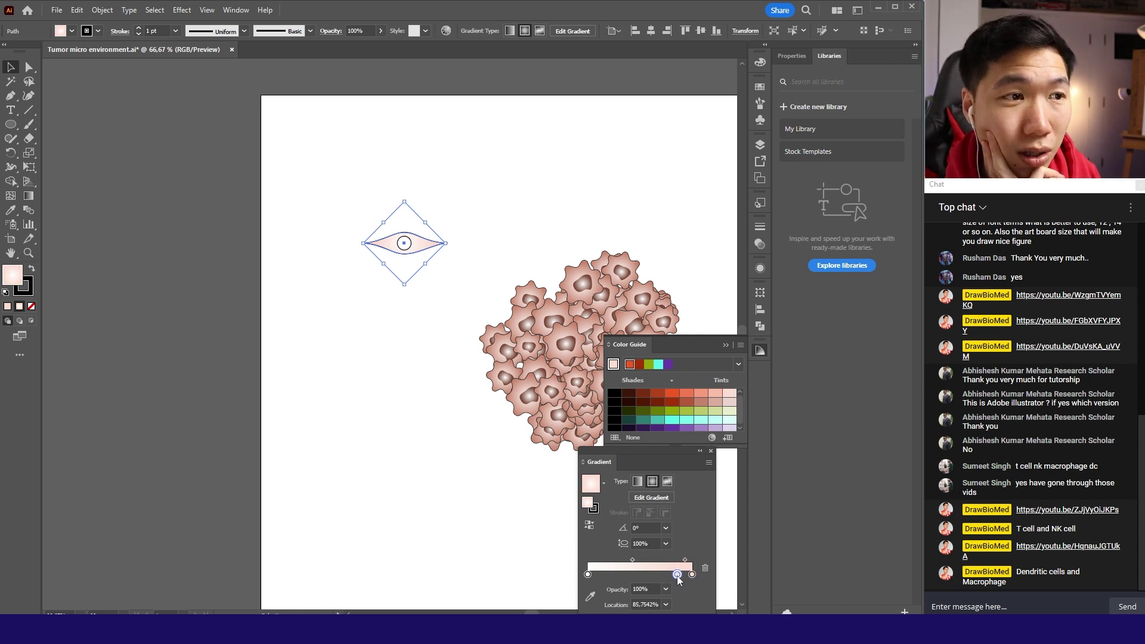
{"action": "left_click_drag", "start_coordinate": [678, 575], "coordinate": [690, 589]}
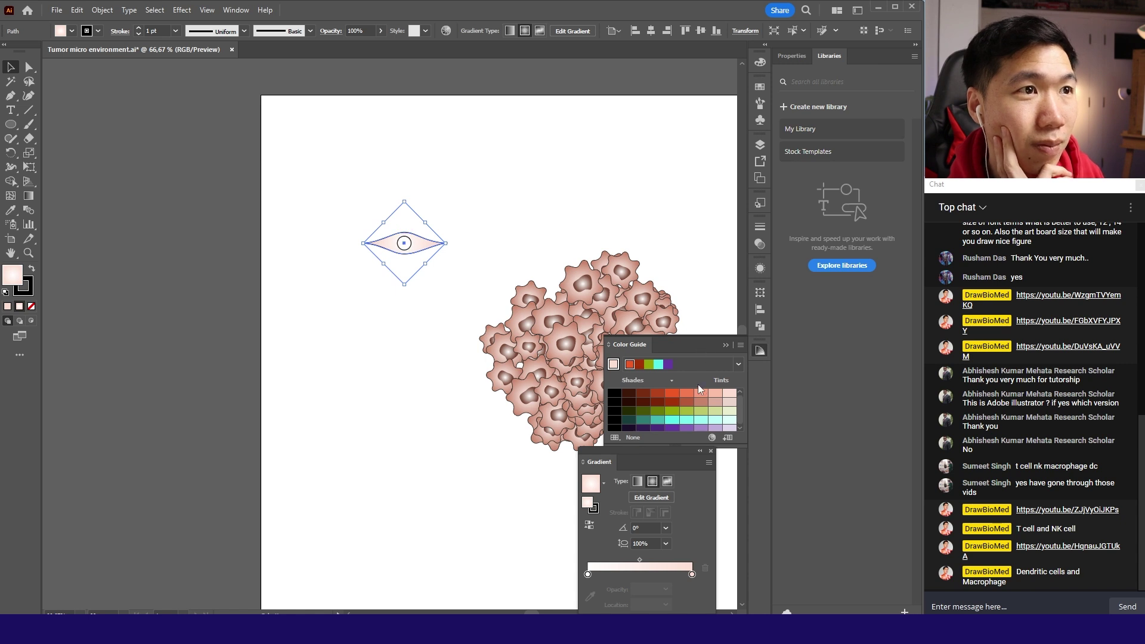
{"action": "left_click_drag", "start_coordinate": [716, 401], "coordinate": [692, 574]}
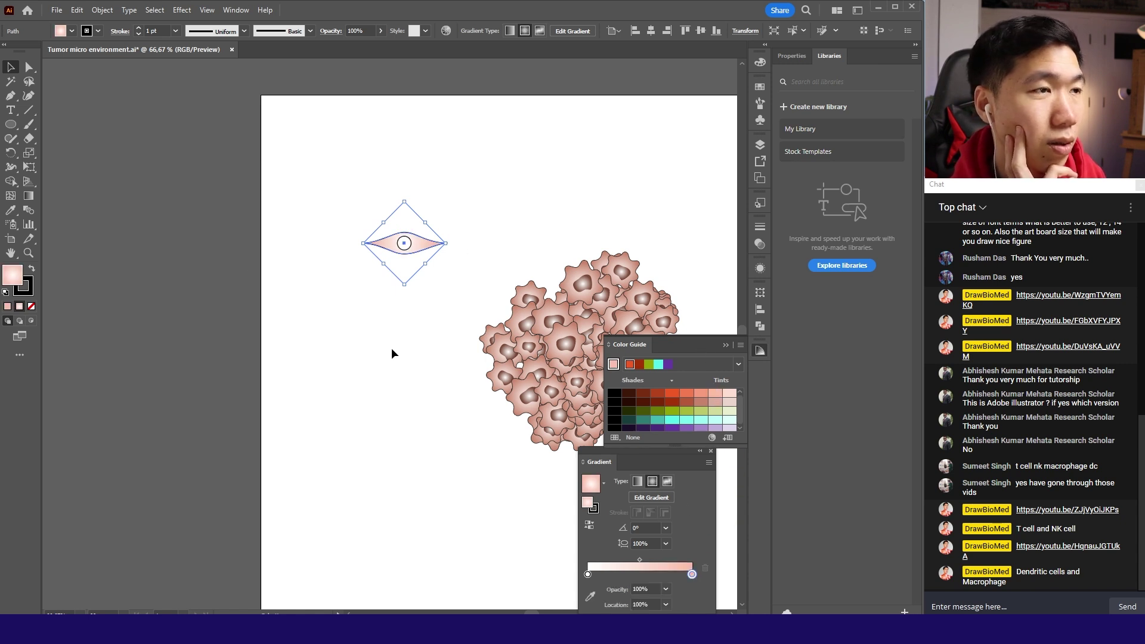
Step: Flatten the spindle's radial gradient into an ellipse with an aspect ratio of about 37%
{"action": "left_click", "coordinate": [29, 195]}
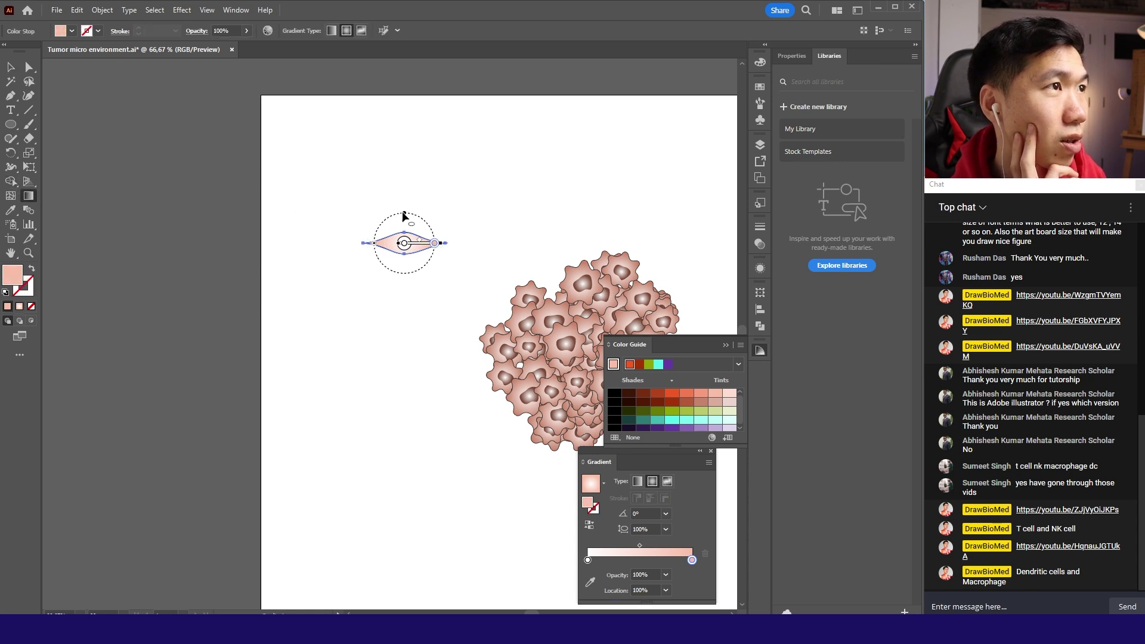
{"action": "left_click_drag", "start_coordinate": [403, 216], "coordinate": [405, 239]}
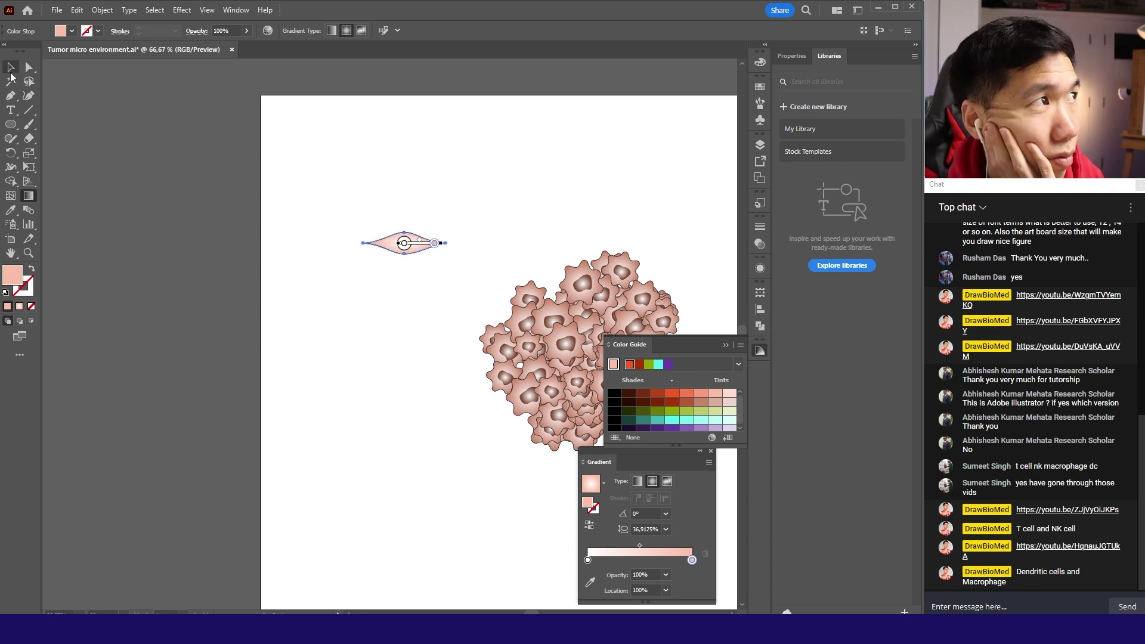
{"action": "left_click", "coordinate": [10, 73]}
{"action": "left_click", "coordinate": [406, 144]}
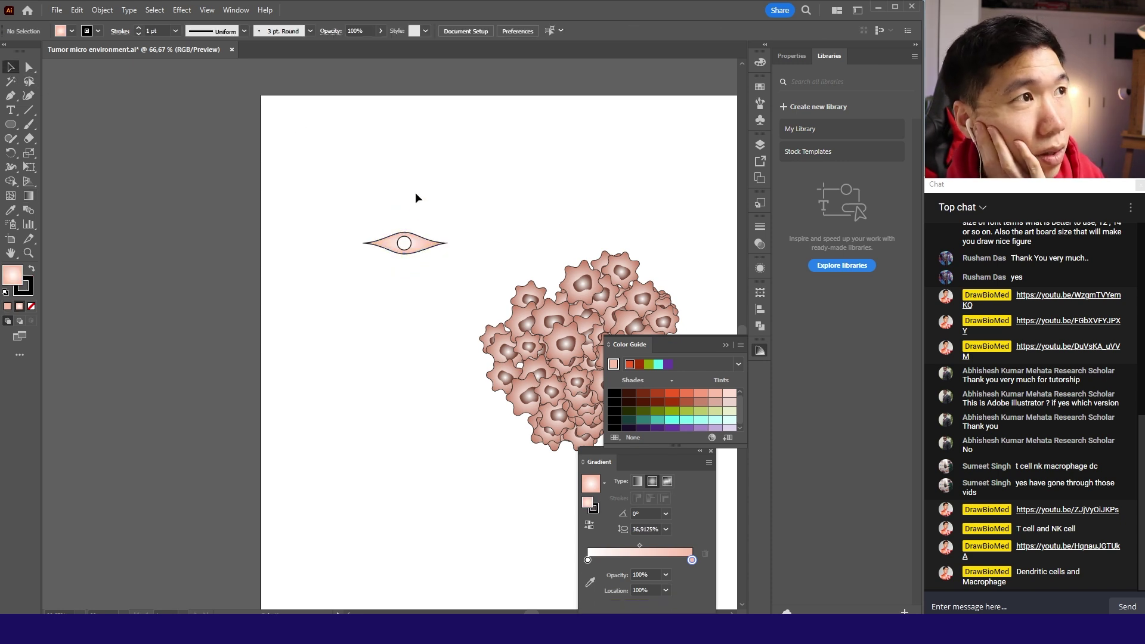
Step: Apply the radial gradient fill to the spindle's nucleus and remove its outline
{"action": "left_click", "coordinate": [404, 246]}
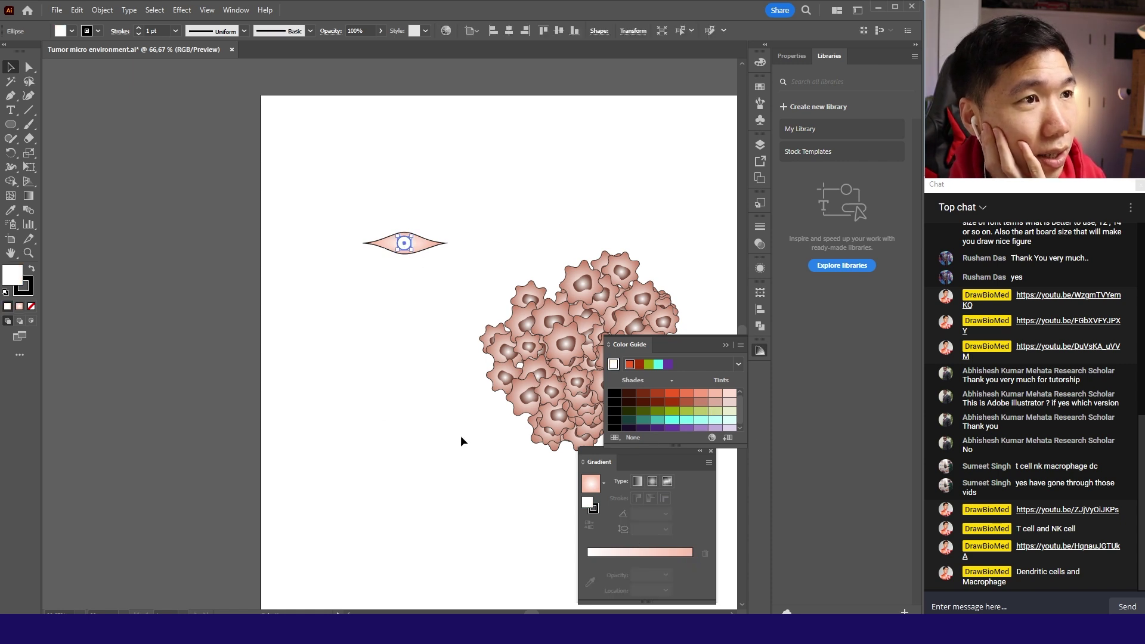
{"action": "left_click", "coordinate": [19, 308]}
{"action": "left_click", "coordinate": [28, 295]}
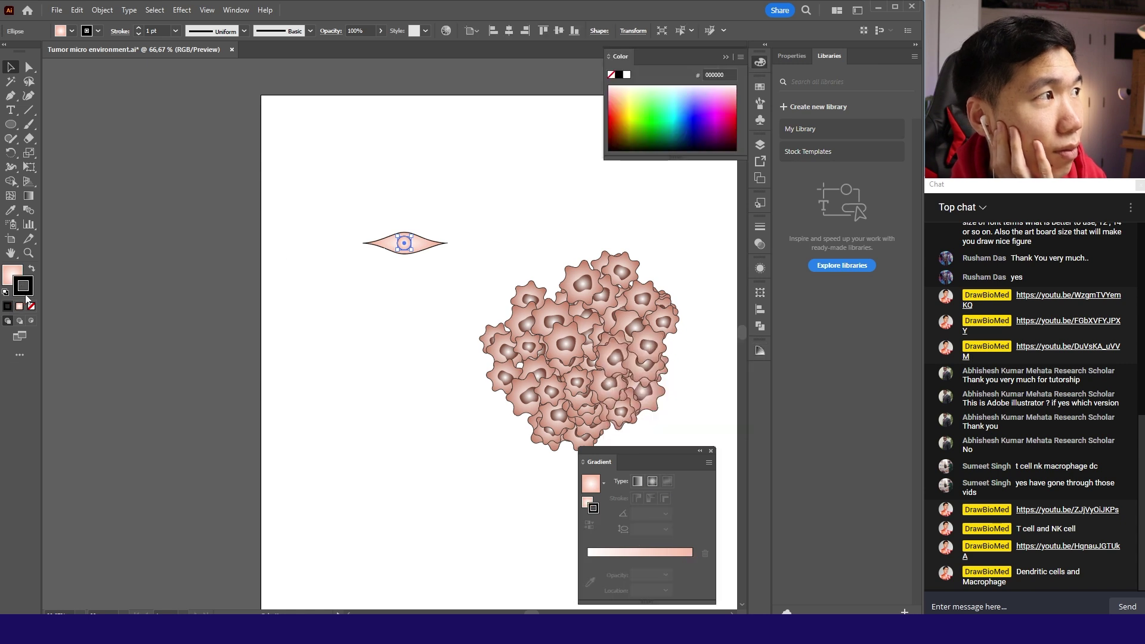
{"action": "left_click", "coordinate": [31, 307]}
{"action": "left_click", "coordinate": [424, 257]}
{"action": "scroll", "coordinate": [421, 310], "scroll_direction": "up", "scroll_amount": 1}
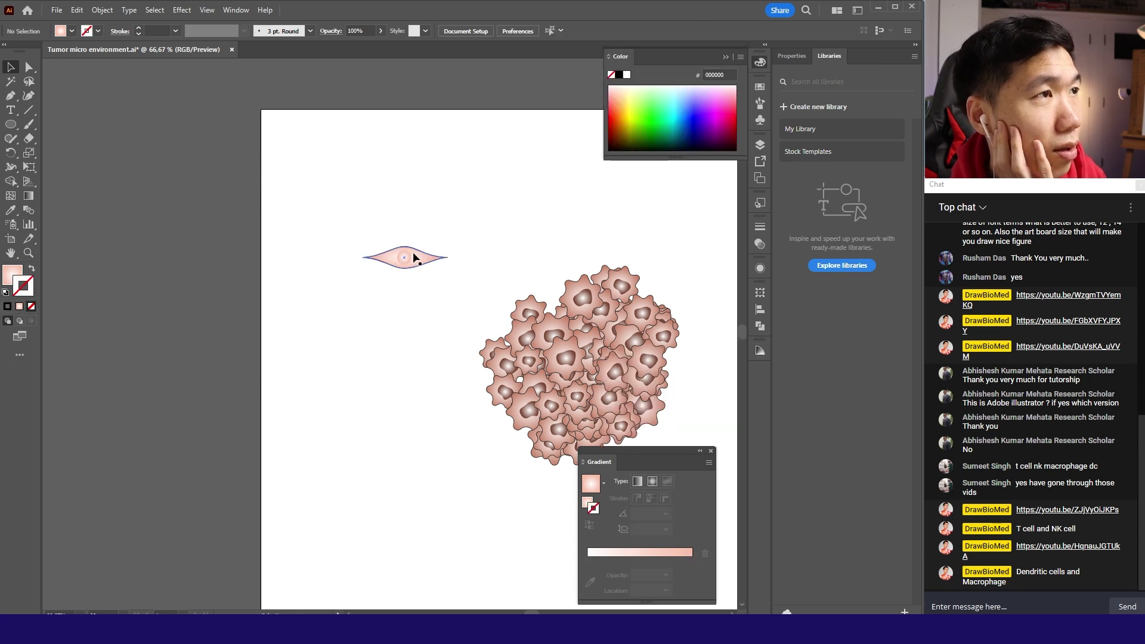
{"action": "scroll", "coordinate": [426, 336], "scroll_direction": "left", "scroll_amount": 2}
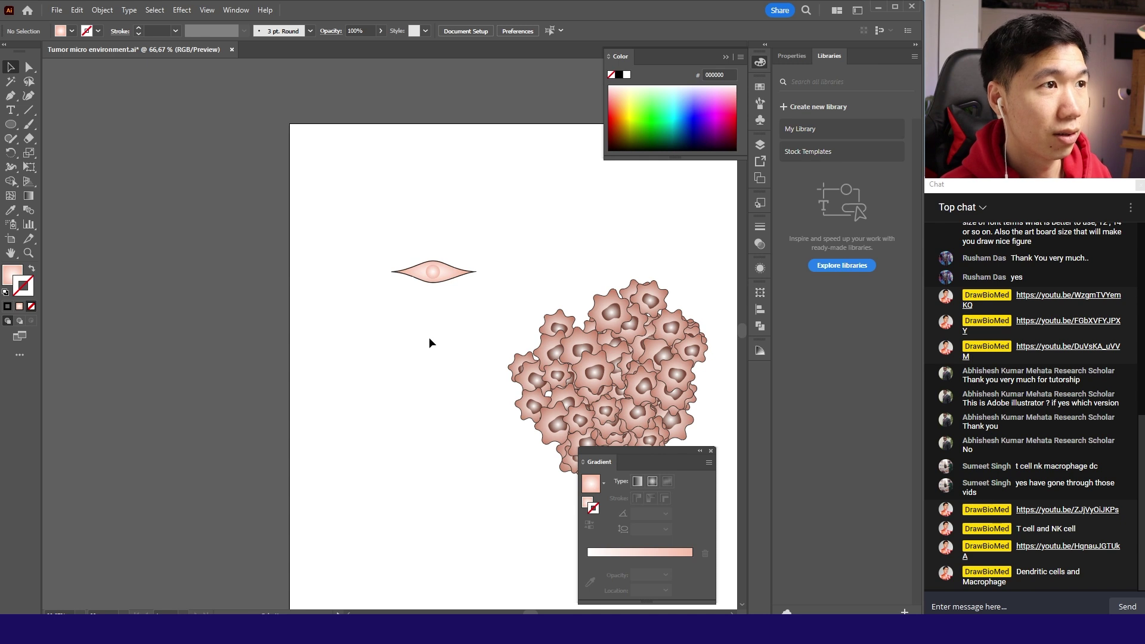
{"action": "scroll", "coordinate": [430, 337], "scroll_direction": "up", "scroll_amount": 2}
Step: Recolor the outer stop of the nucleus gradient with orange-red, softened to a slightly lighter tint
{"action": "left_click", "coordinate": [416, 190]}
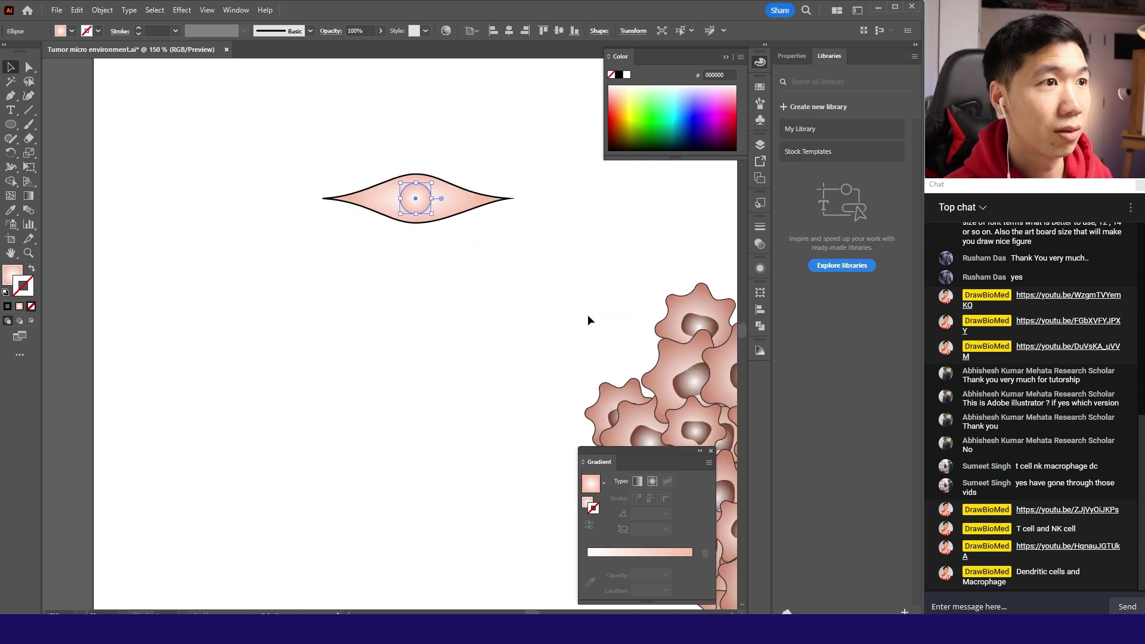
{"action": "left_click", "coordinate": [589, 502]}
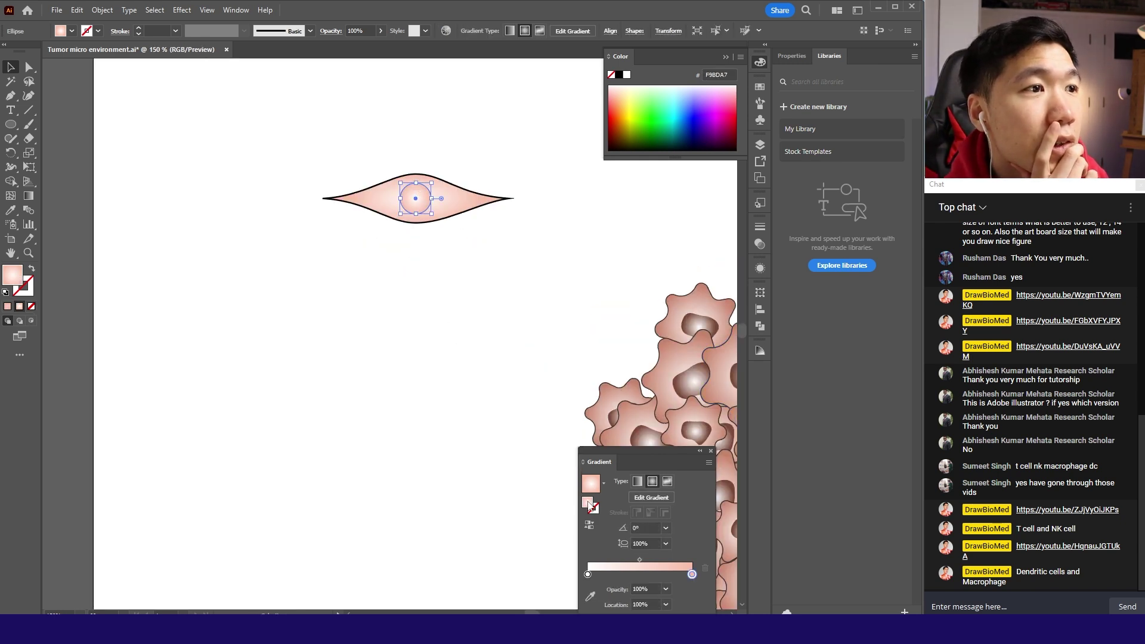
{"action": "left_click", "coordinate": [760, 93]}
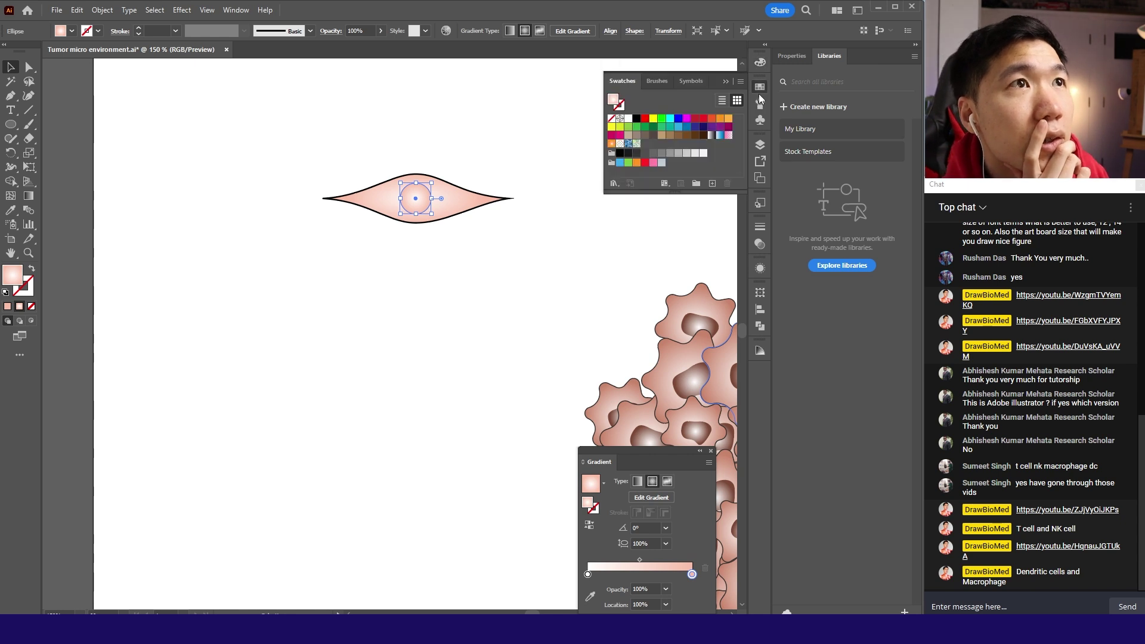
{"action": "left_click_drag", "start_coordinate": [714, 121], "coordinate": [673, 449]}
{"action": "left_click_drag", "start_coordinate": [695, 580], "coordinate": [692, 574]}
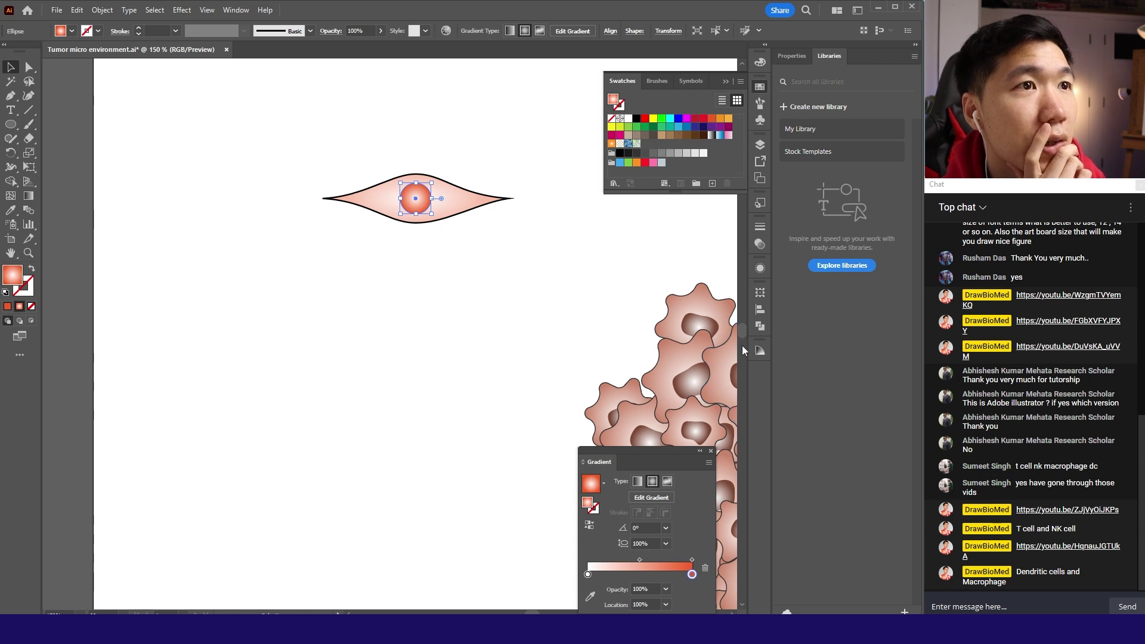
{"action": "left_click", "coordinate": [760, 351]}
{"action": "left_click", "coordinate": [614, 366]}
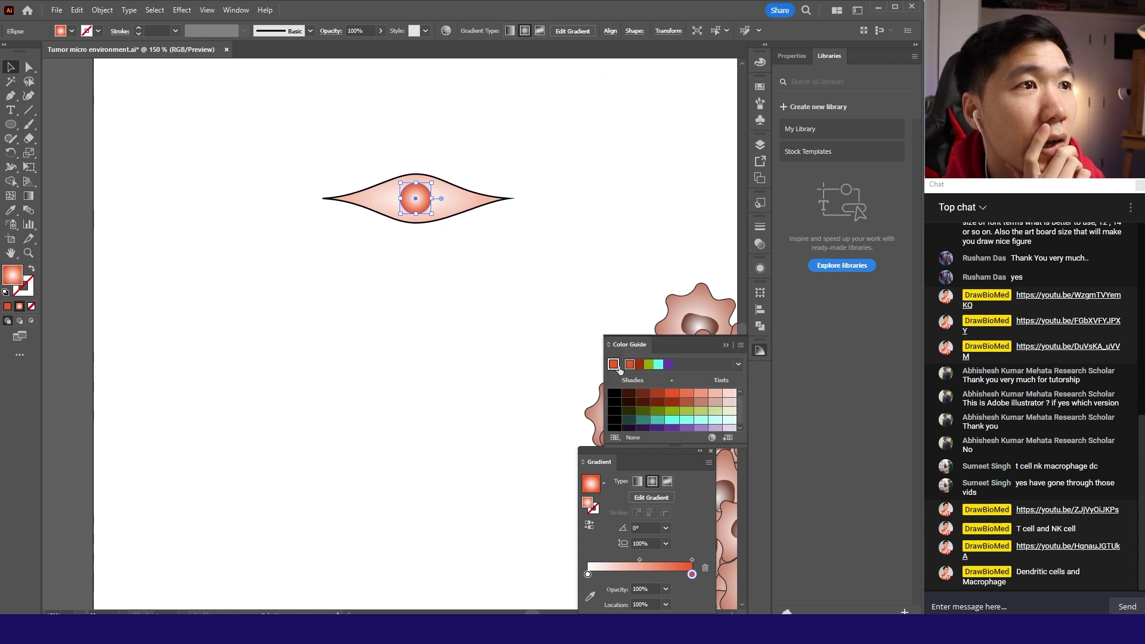
{"action": "left_click_drag", "start_coordinate": [697, 399], "coordinate": [691, 577]}
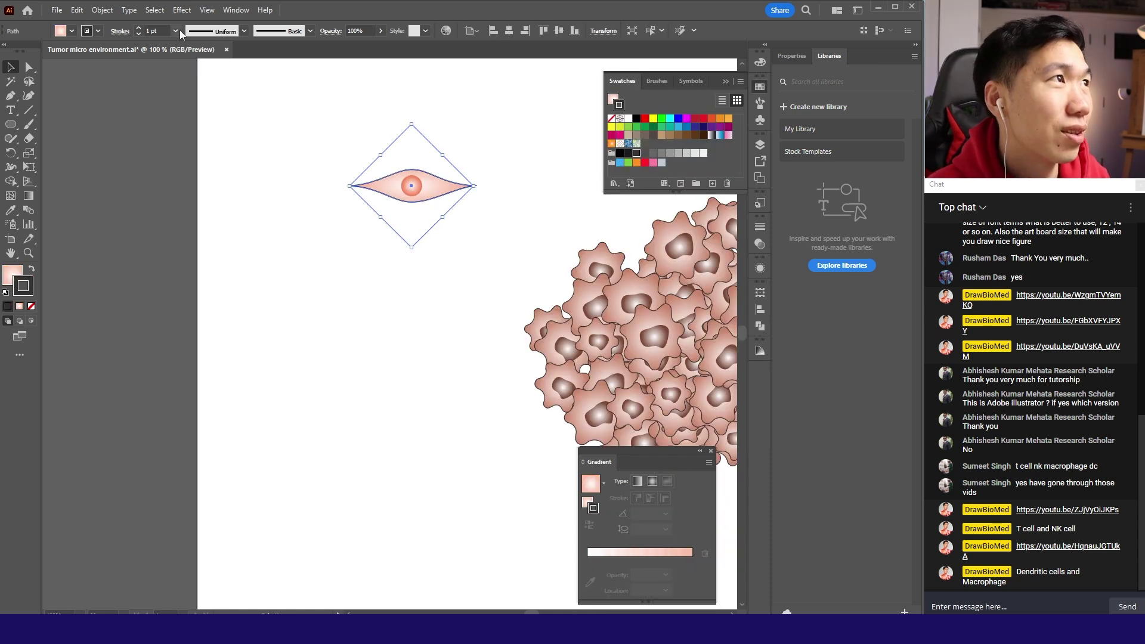
Step: Thin the spindle's outline and combine the spindle and its nucleus into one group
{"action": "left_click", "coordinate": [180, 30]}
{"action": "left_click", "coordinate": [197, 60]}
{"action": "left_click", "coordinate": [538, 162]}
{"action": "left_click_drag", "start_coordinate": [269, 232], "coordinate": [530, 115]}
{"action": "key", "text": "a"}
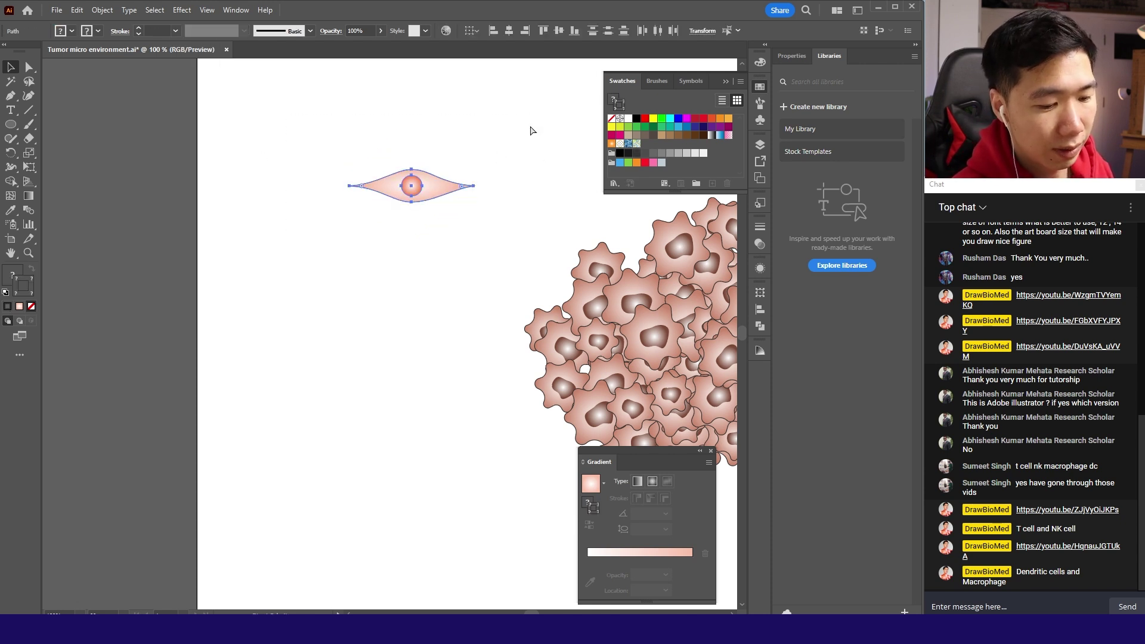
{"action": "key", "text": "v"}
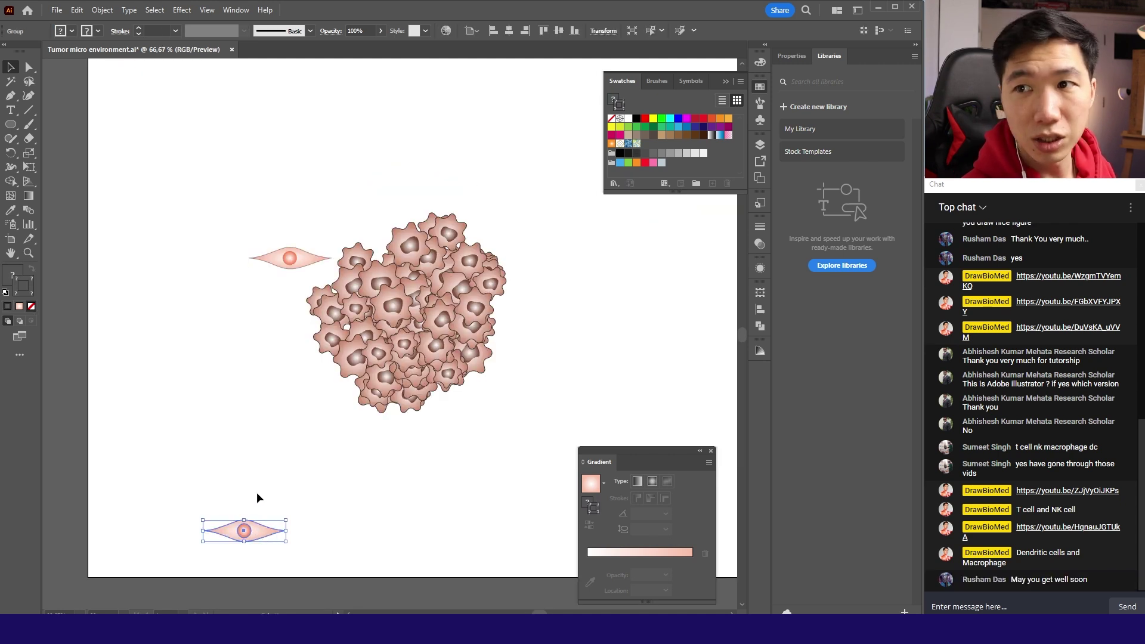
{"action": "left_click", "coordinate": [222, 490]}
Step: Copy one tumor cell out of the cluster and place the copy beside the lower spindle cell
{"action": "double_click", "coordinate": [372, 262]}
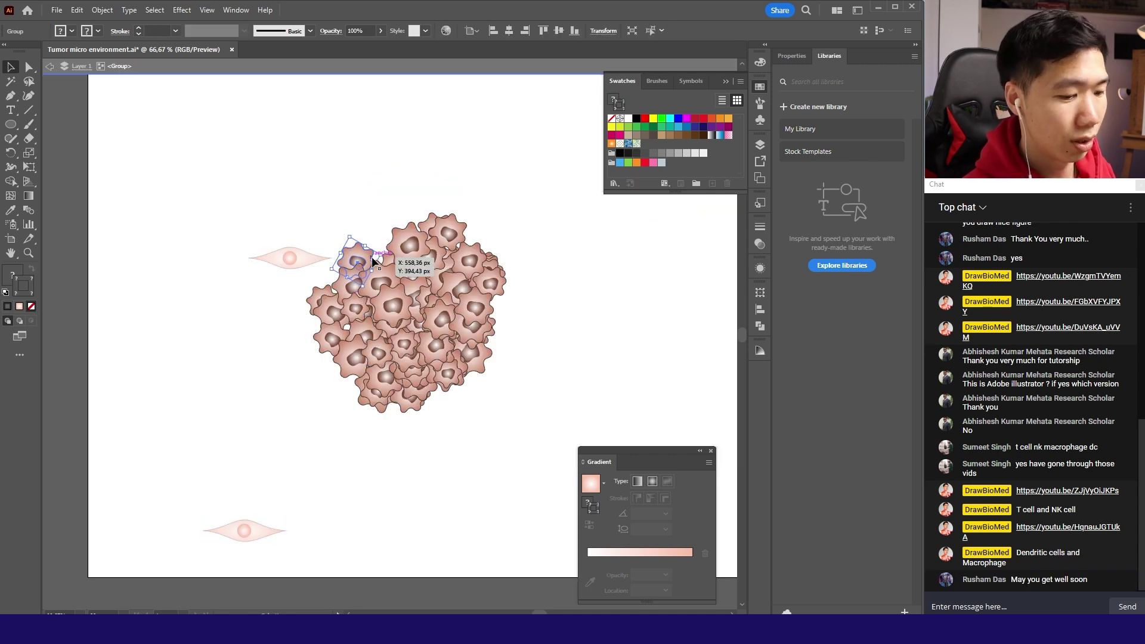
{"action": "key", "text": "ctrl+c"}
{"action": "double_click", "coordinate": [241, 419]}
{"action": "key", "text": "ctrl+v"}
{"action": "left_click_drag", "start_coordinate": [388, 330], "coordinate": [137, 526]}
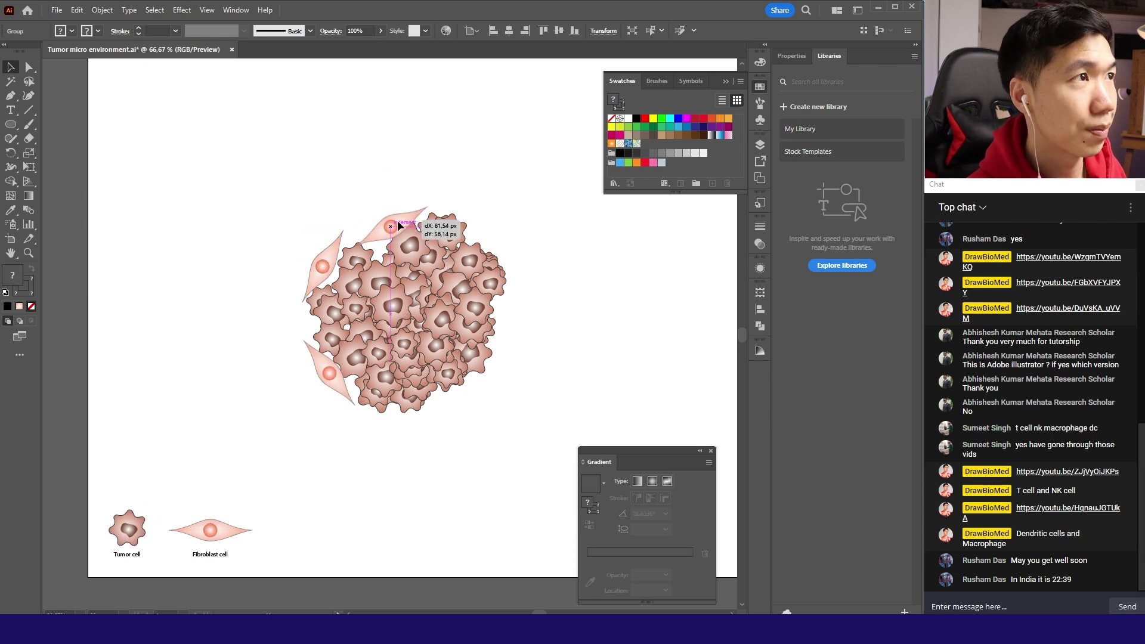
{"action": "left_click_drag", "start_coordinate": [422, 231], "coordinate": [404, 353]}
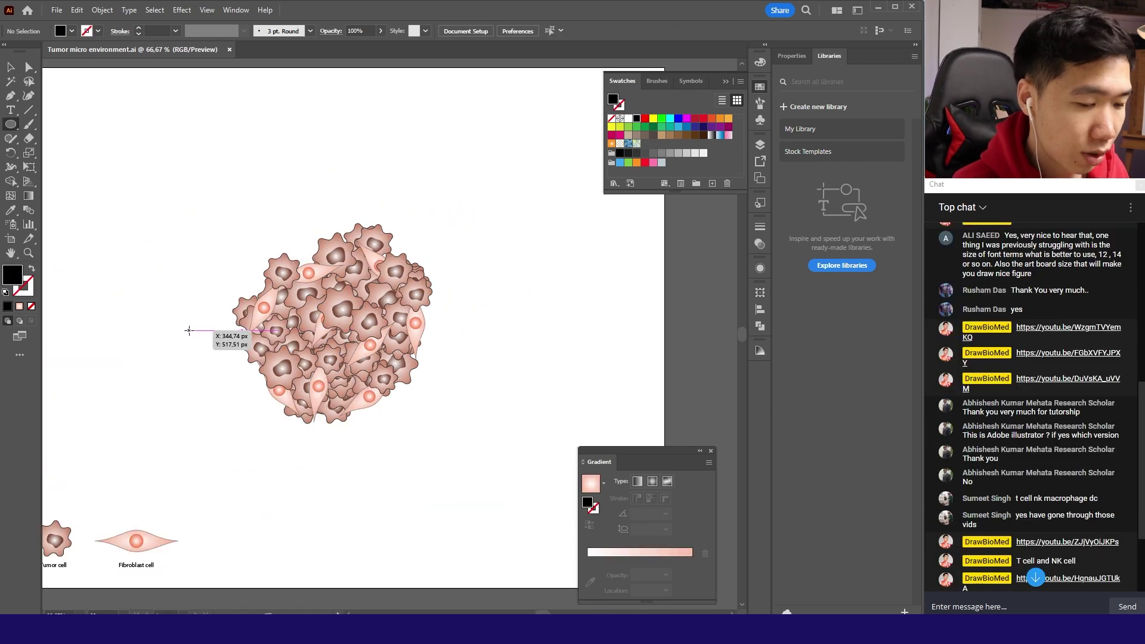
Step: Draw a circle beside the cluster's left edge and swap its fill and stroke to leave only a black outline
{"action": "mouse_move", "coordinate": [188, 330]}
{"action": "left_mouse_down"}
{"action": "mouse_move", "coordinate": [203, 345]}
{"action": "mouse_move", "coordinate": [179, 319]}
{"action": "left_mouse_up"}
{"action": "scroll", "coordinate": [202, 350], "scroll_direction": "up", "scroll_amount": 3}
{"action": "key", "text": "v"}
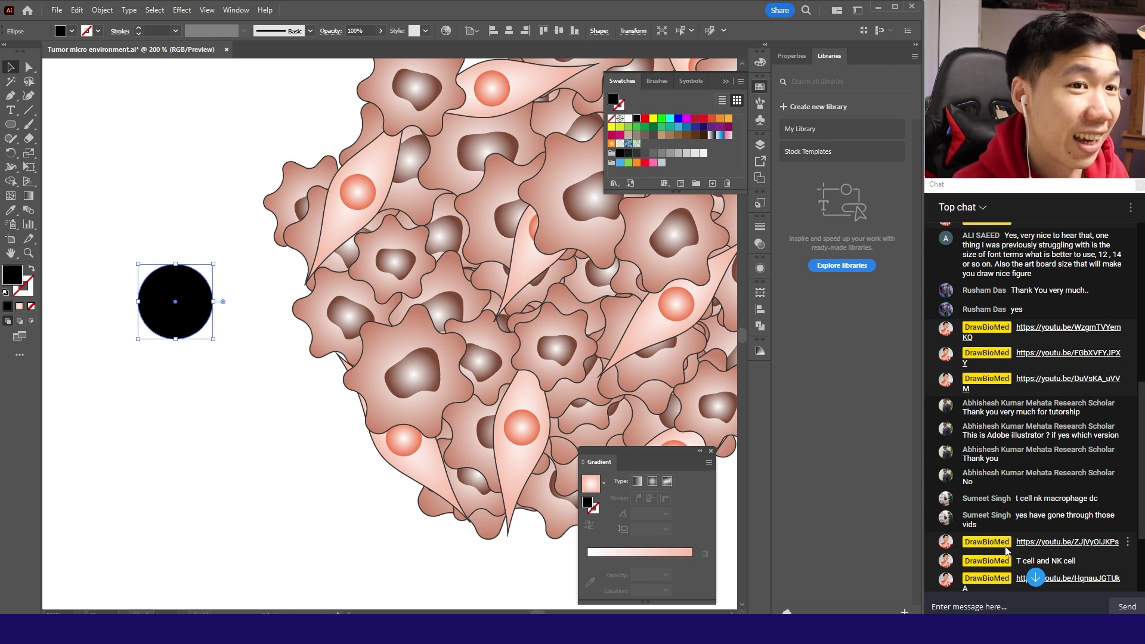
{"action": "left_click", "coordinate": [1039, 578]}
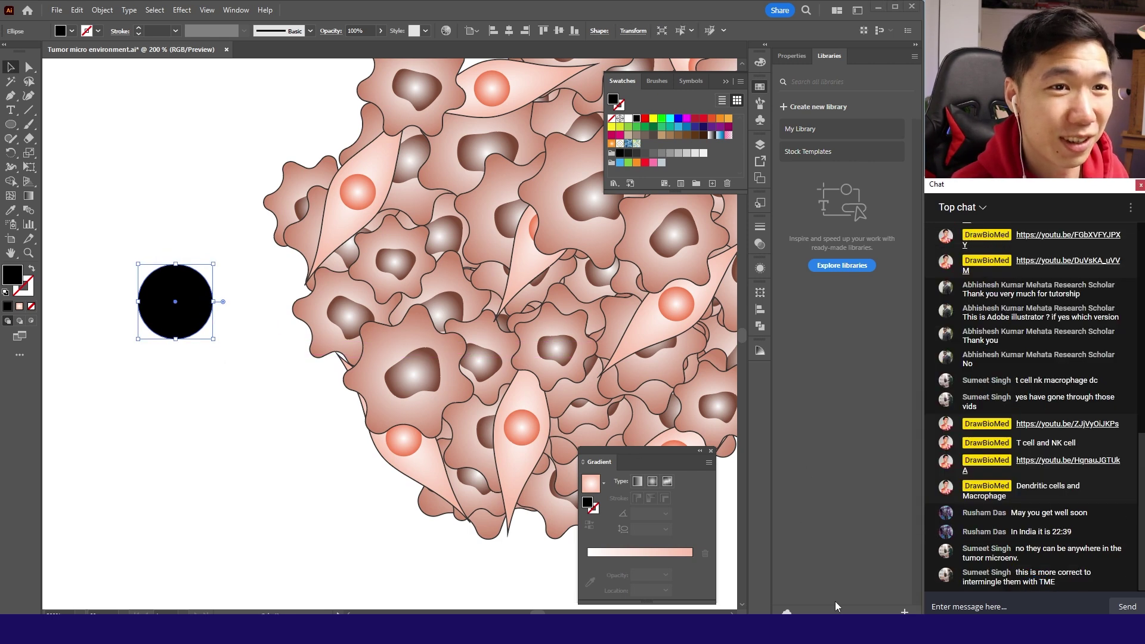
{"action": "left_click", "coordinate": [25, 267]}
{"action": "left_click", "coordinate": [31, 269]}
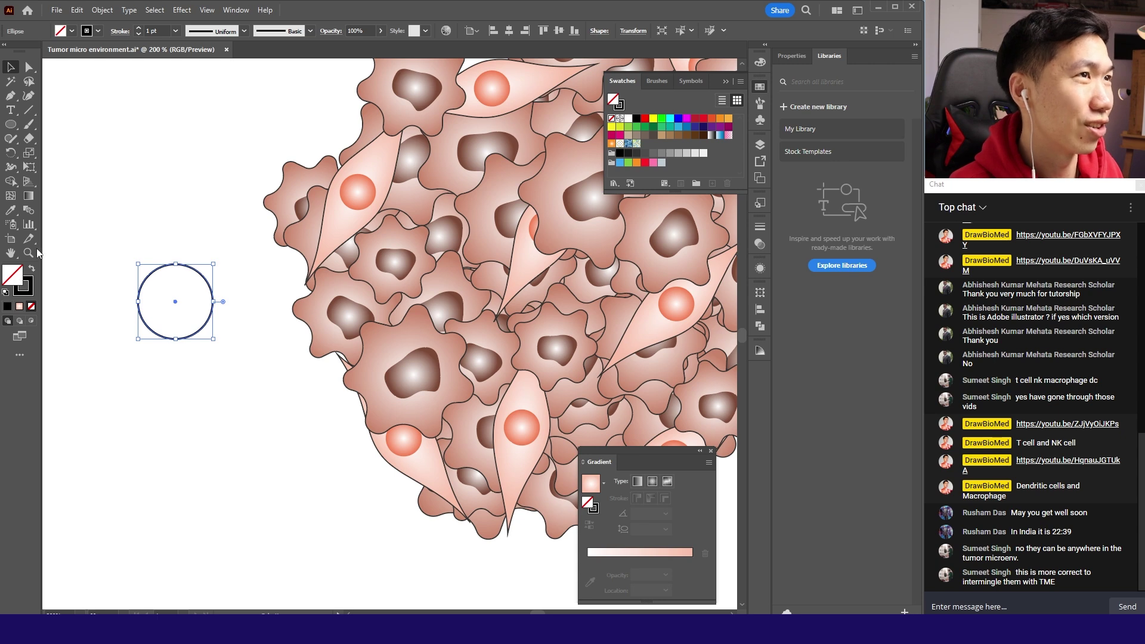
Step: Fill the circle with a radial gradient from white to a light blue tint
{"action": "left_click", "coordinate": [653, 481]}
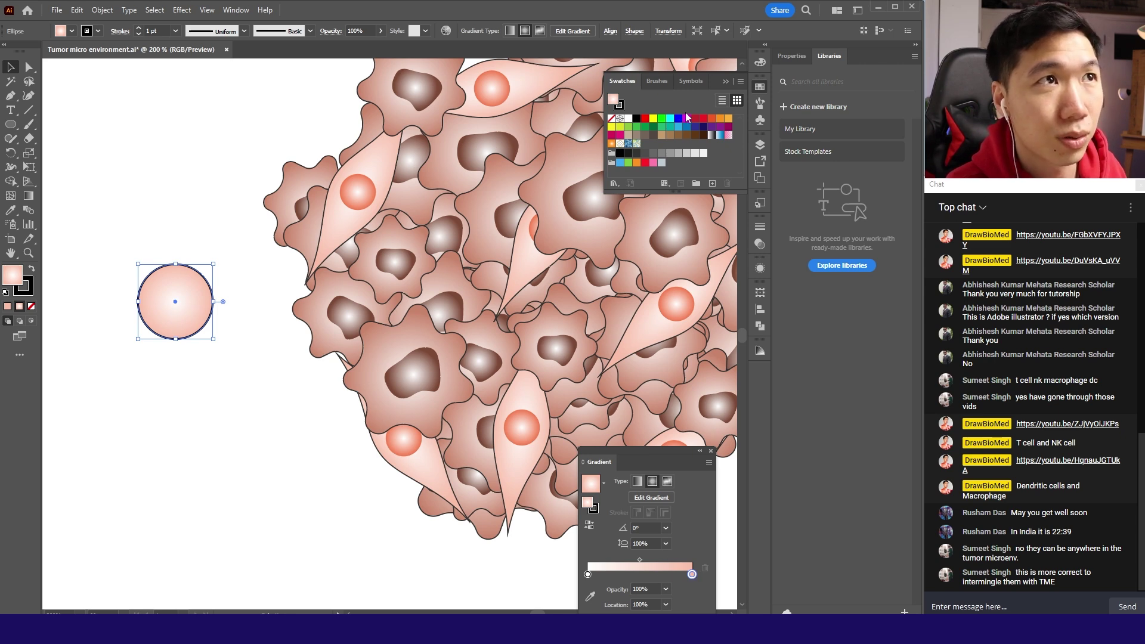
{"action": "left_click_drag", "start_coordinate": [671, 118], "coordinate": [694, 574]}
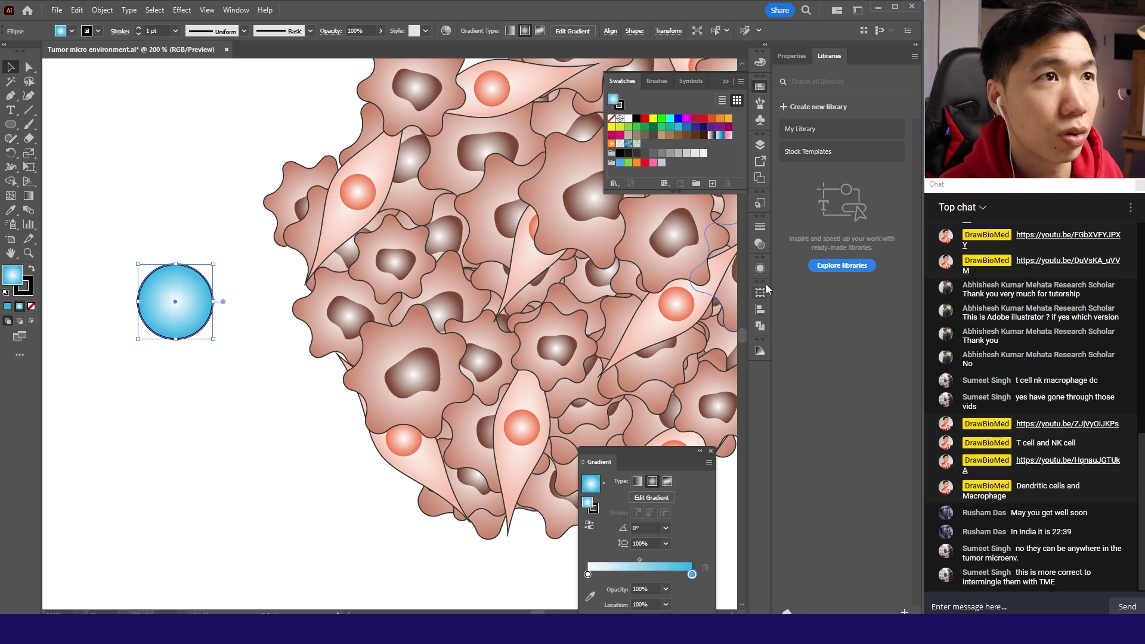
{"action": "left_click", "coordinate": [760, 351]}
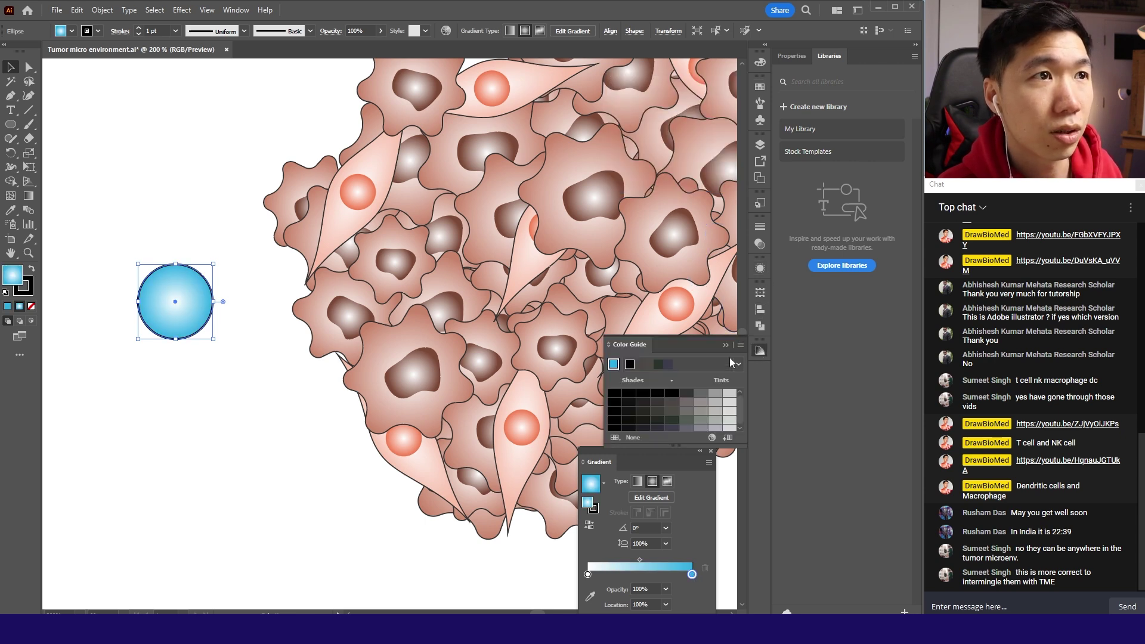
{"action": "left_click", "coordinate": [615, 366]}
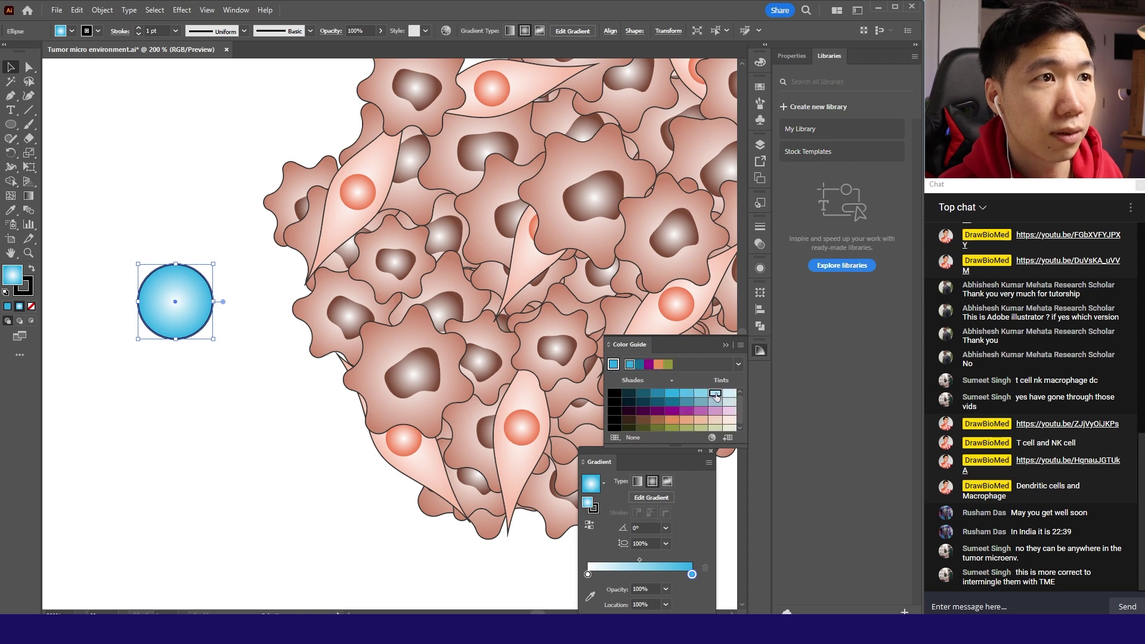
{"action": "left_click_drag", "start_coordinate": [716, 395], "coordinate": [693, 575]}
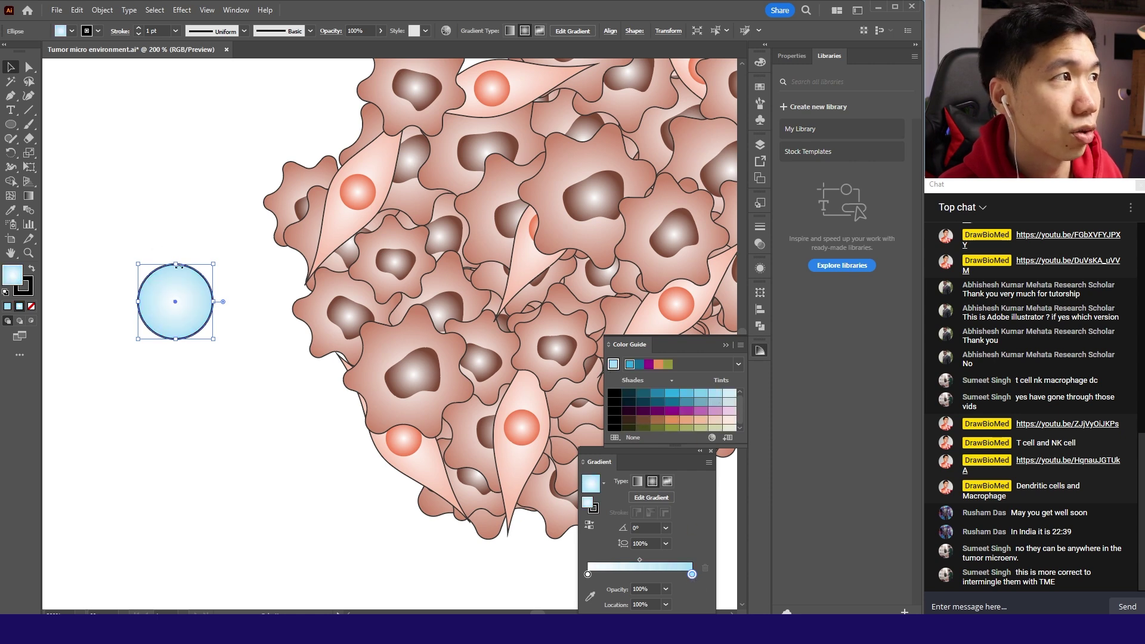
Step: Set the light blue circle's outline to 0.5 pt in dark gray
{"action": "left_click", "coordinate": [30, 289]}
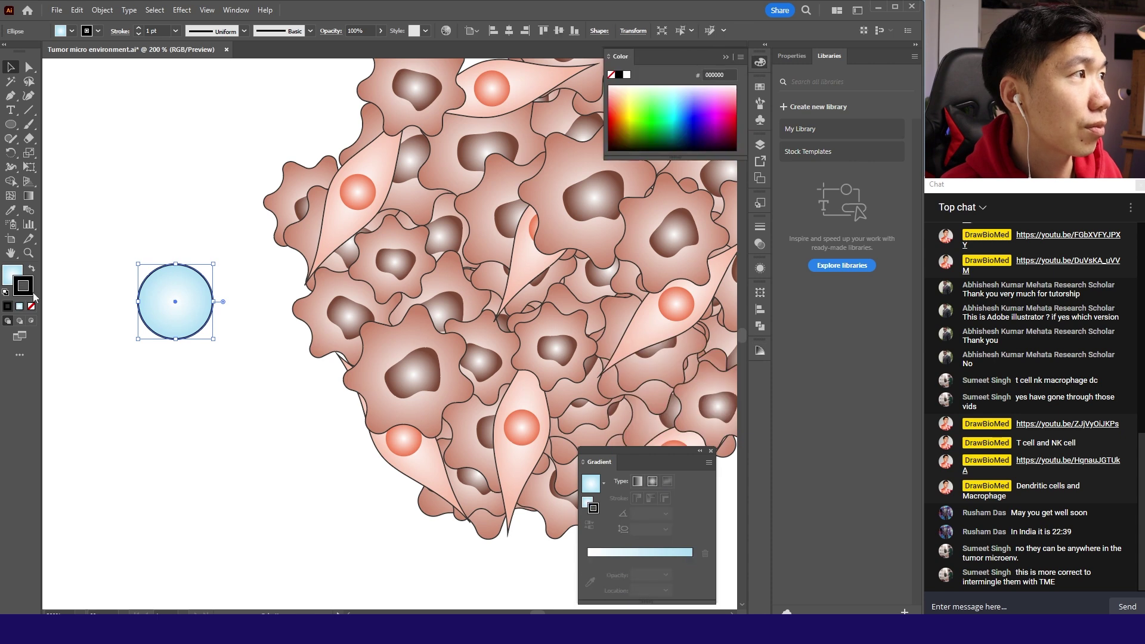
{"action": "left_click", "coordinate": [174, 31]}
{"action": "left_click", "coordinate": [174, 55]}
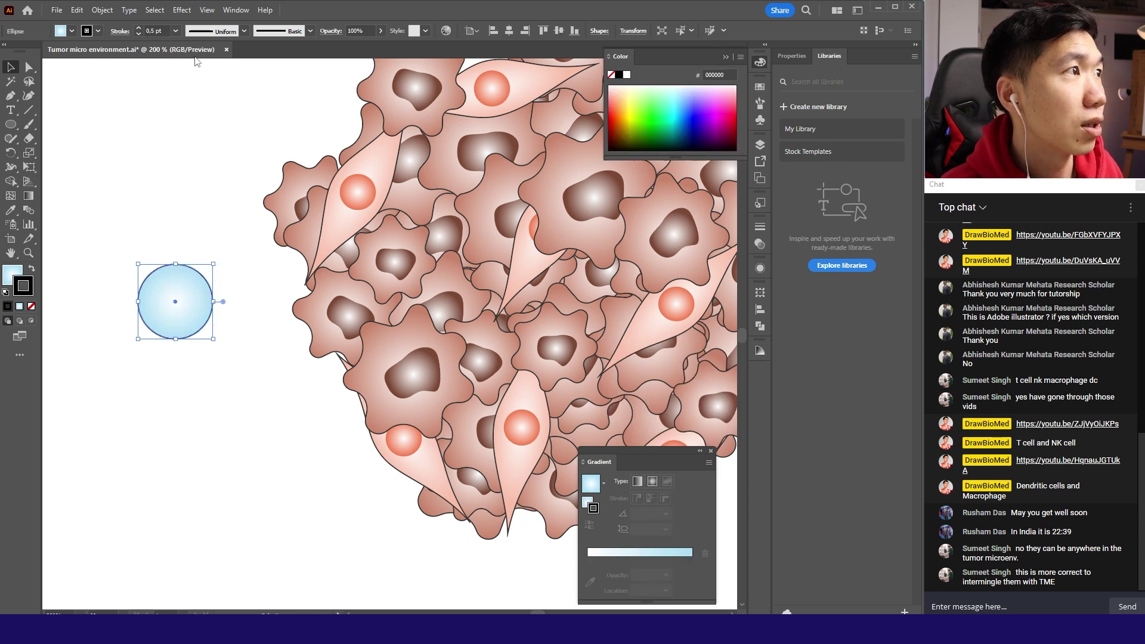
{"action": "left_click", "coordinate": [760, 86]}
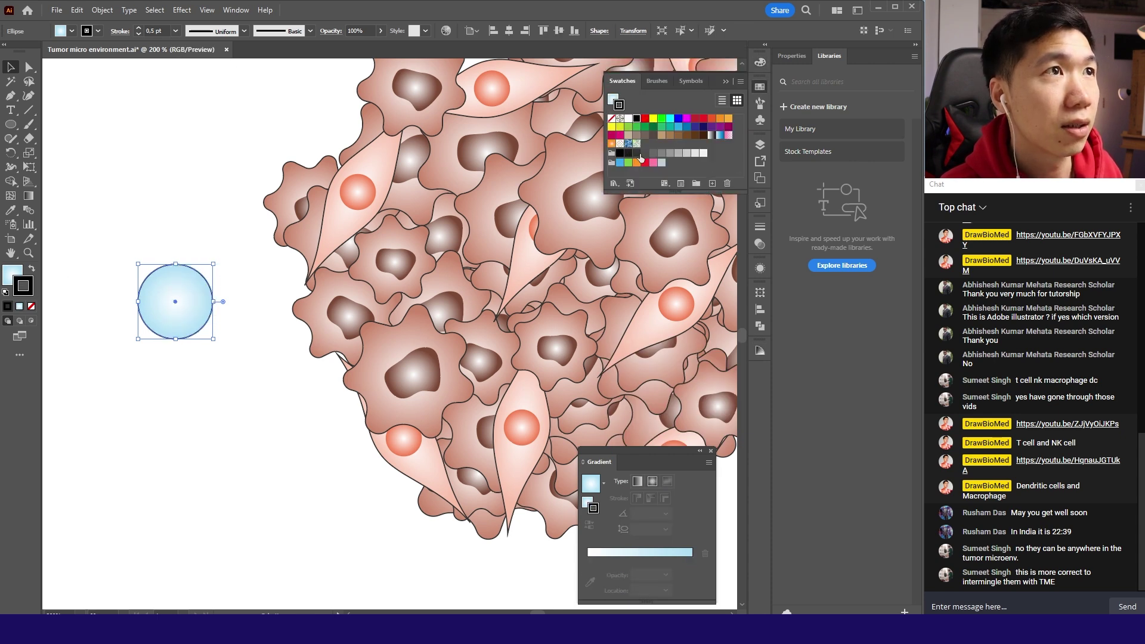
{"action": "left_click", "coordinate": [636, 154]}
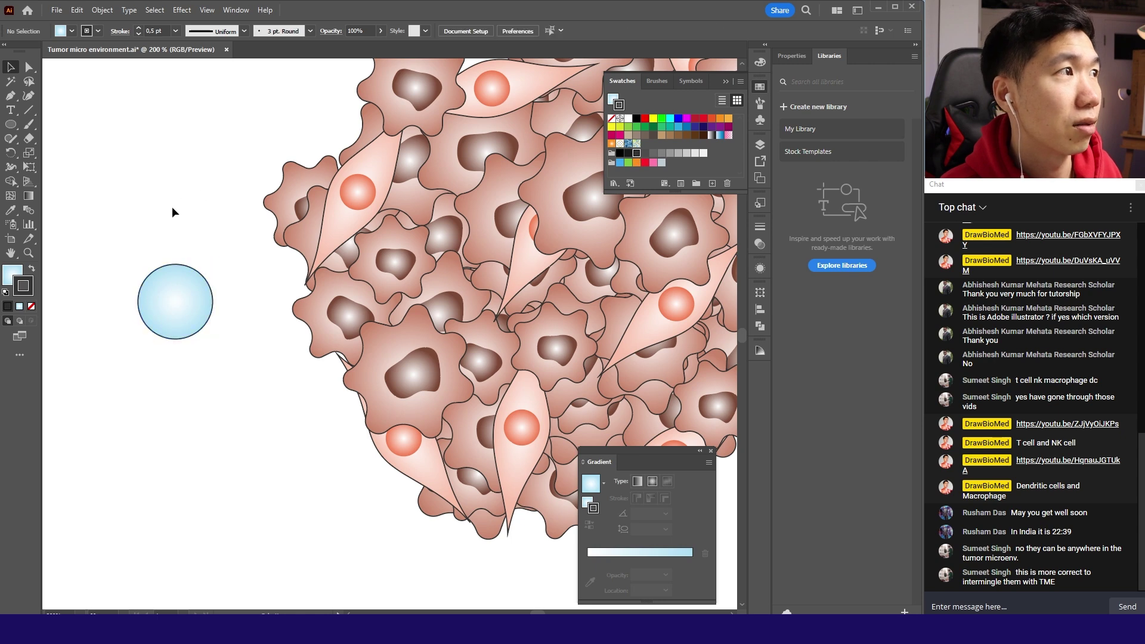
Step: Duplicate the light blue circle below itself and recolor the copy's outer gradient stop with a deeper blue
{"action": "left_click_drag", "start_coordinate": [179, 309], "coordinate": [264, 418]}
{"action": "key", "text": "a"}
{"action": "key", "text": "v"}
{"action": "left_click", "coordinate": [586, 501]}
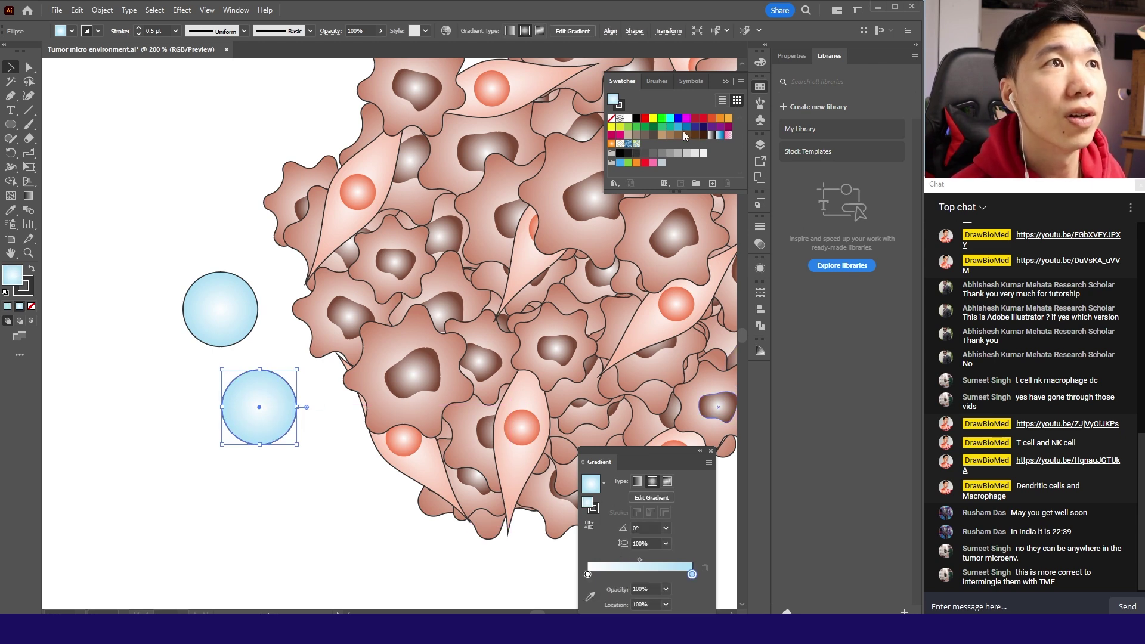
{"action": "left_click_drag", "start_coordinate": [678, 122], "coordinate": [693, 577]}
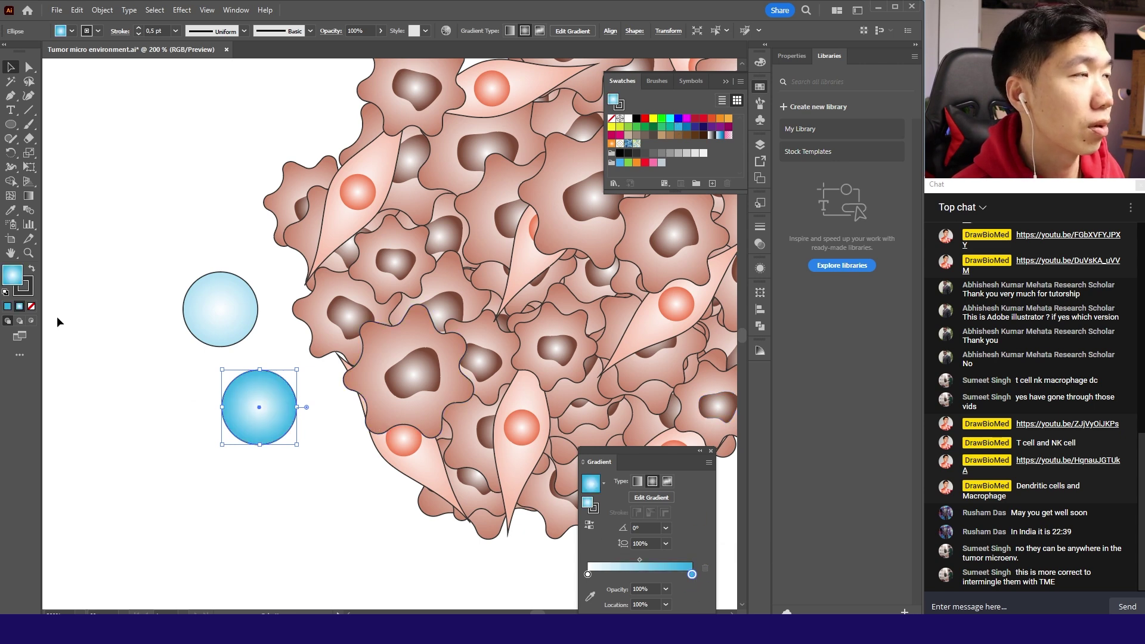
Step: Remove the deeper blue circle's outline and shrink it into the light blue circle as its nucleus
{"action": "left_click", "coordinate": [30, 291]}
{"action": "left_click", "coordinate": [31, 306]}
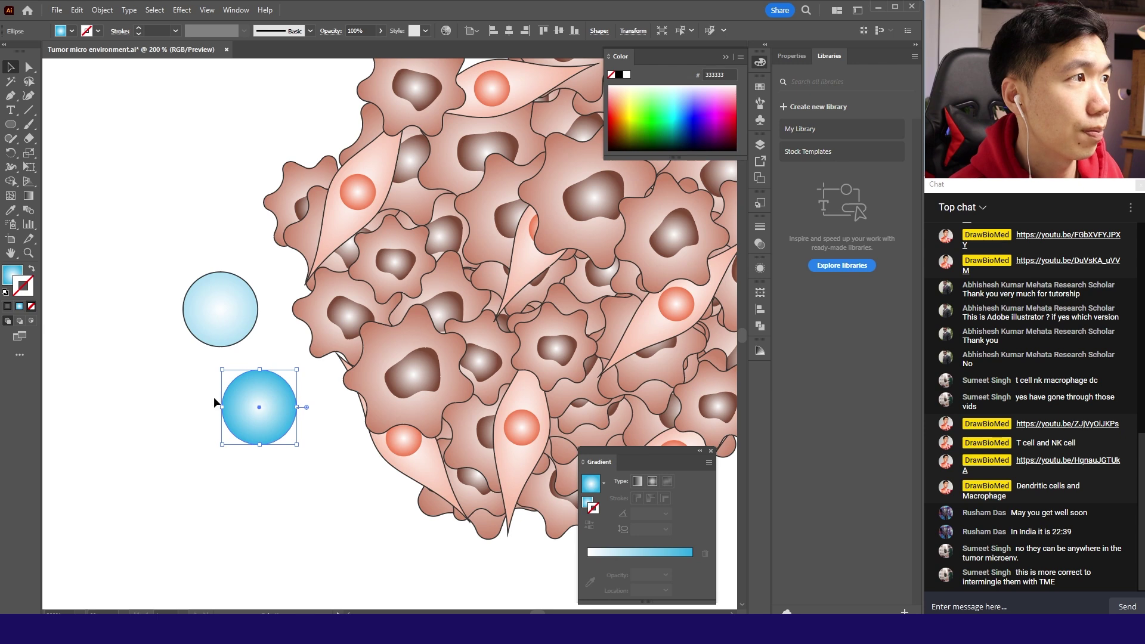
{"action": "left_click_drag", "start_coordinate": [298, 368], "coordinate": [224, 317]}
{"action": "left_click", "coordinate": [288, 443]}
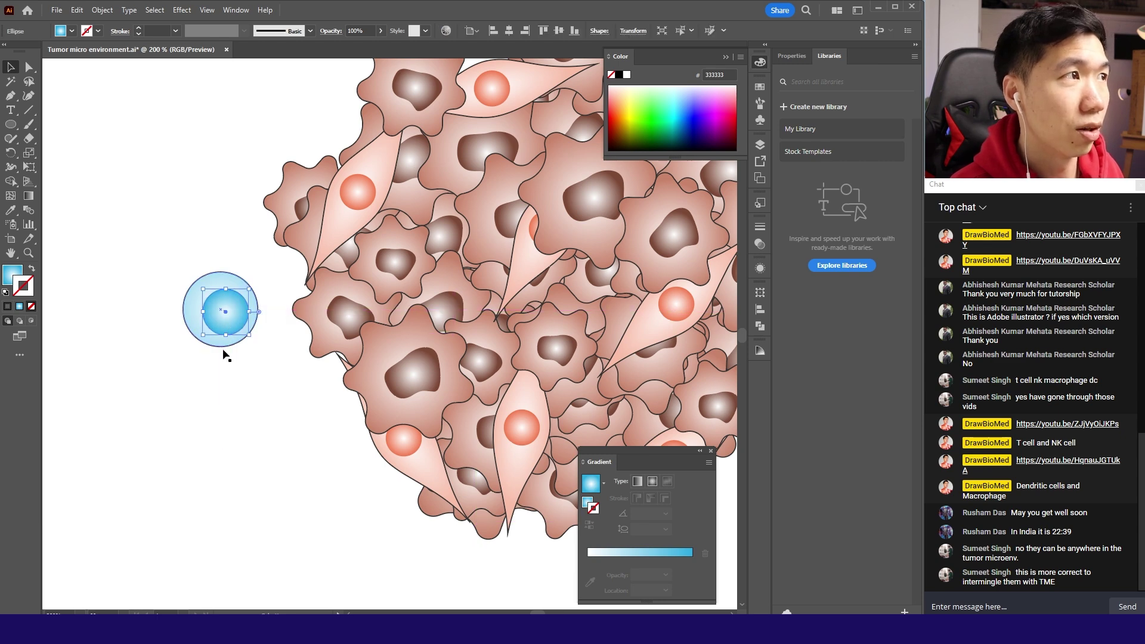
{"action": "left_click", "coordinate": [147, 367]}
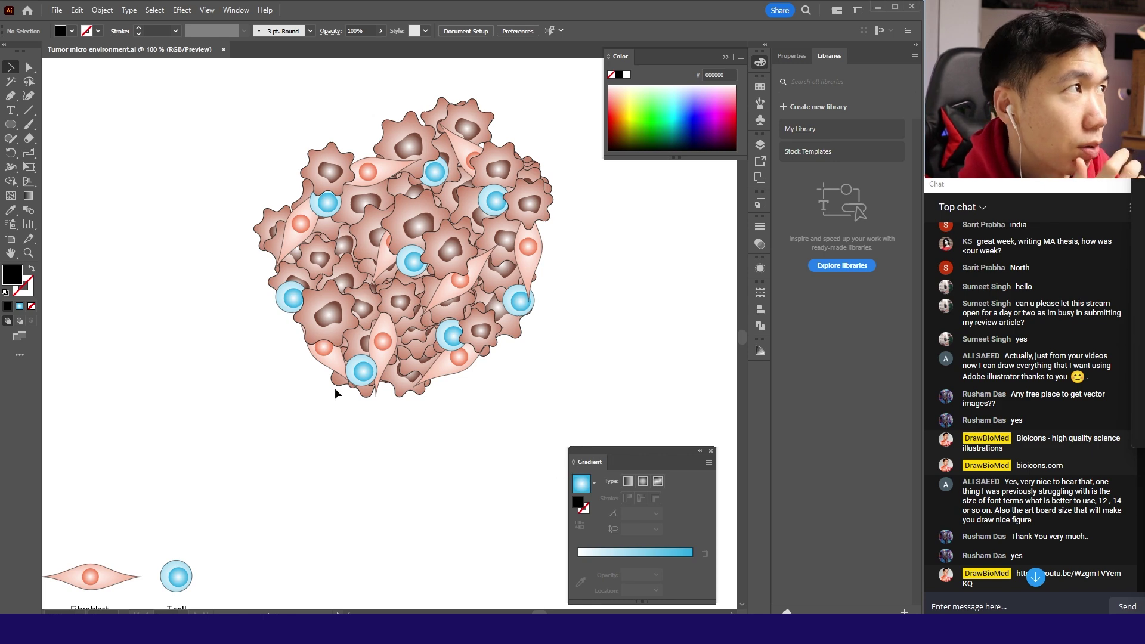
Step: Duplicate a T cell into the empty area below the cluster, ungroup the copy and move its nucleus beside the cell body
{"action": "left_click", "coordinate": [362, 371]}
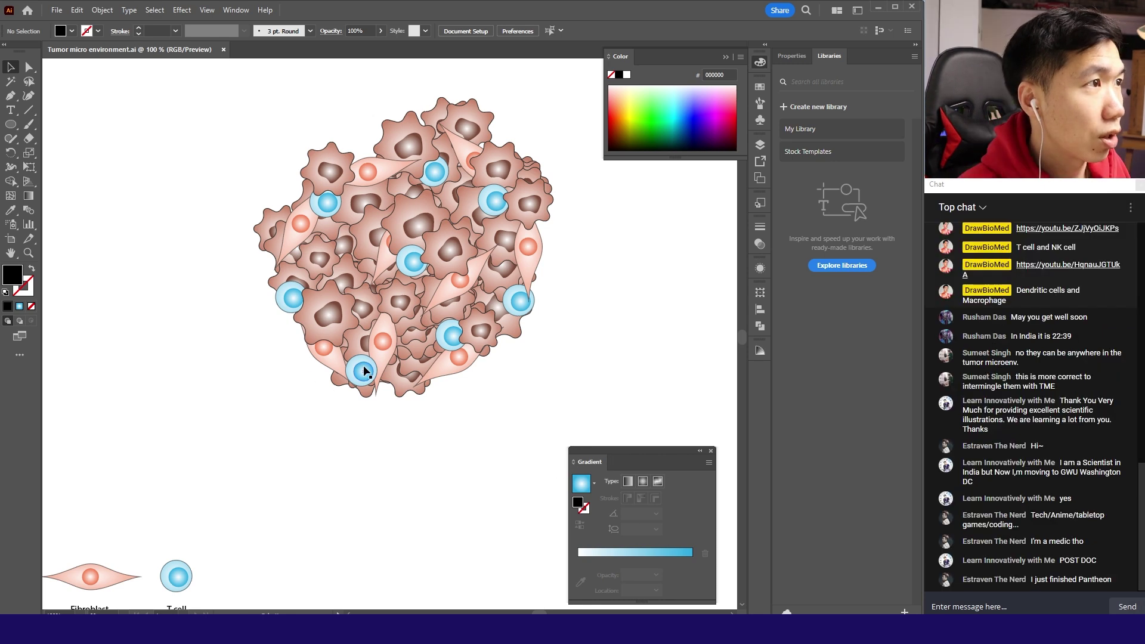
{"action": "left_click_drag", "start_coordinate": [367, 371], "coordinate": [348, 514]}
{"action": "right_click", "coordinate": [357, 519]}
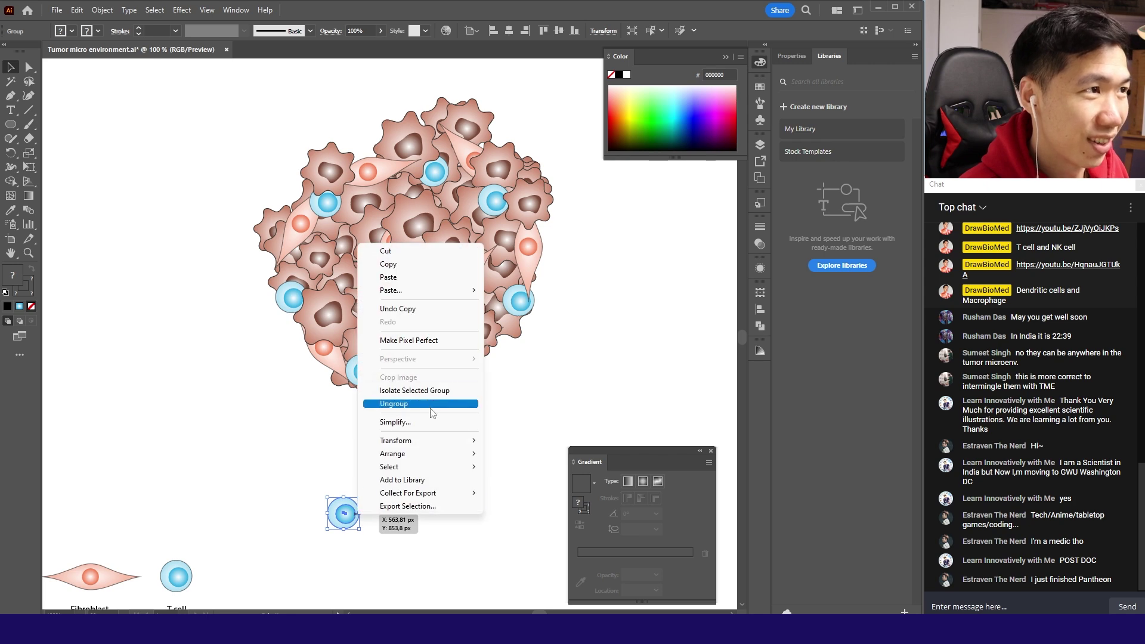
{"action": "left_click", "coordinate": [407, 404]}
{"action": "left_click", "coordinate": [427, 459]}
{"action": "left_click_drag", "start_coordinate": [344, 518], "coordinate": [362, 518]}
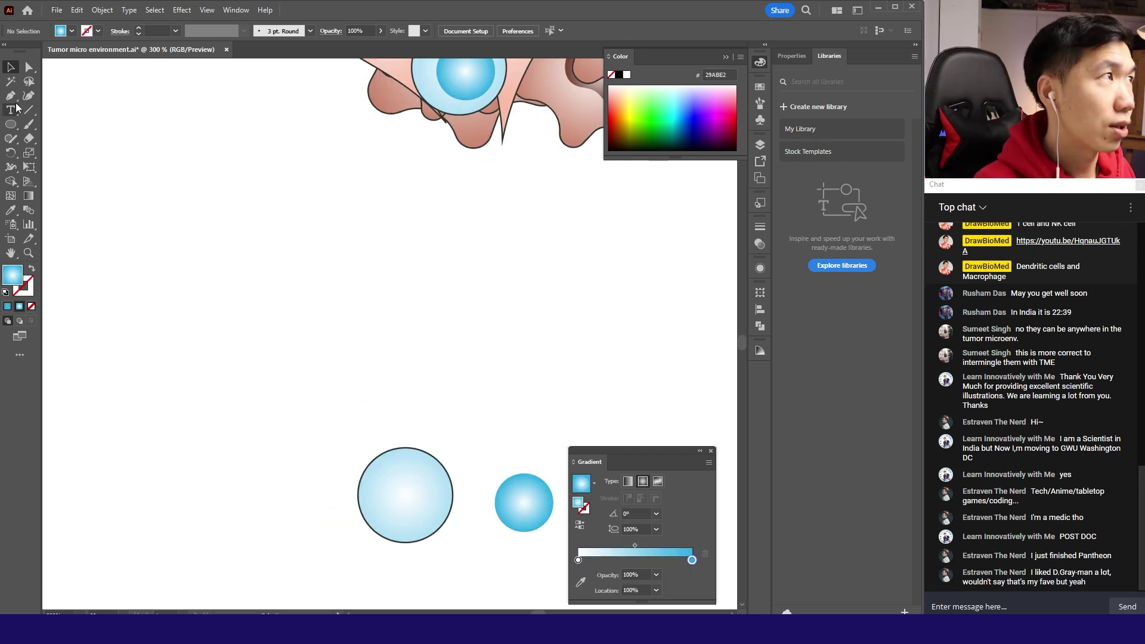
Step: Draw a short curved line with the Pen tool above the light blue circle, with no fill
{"action": "left_click", "coordinate": [10, 95]}
{"action": "left_click_drag", "start_coordinate": [396, 412], "coordinate": [402, 359]}
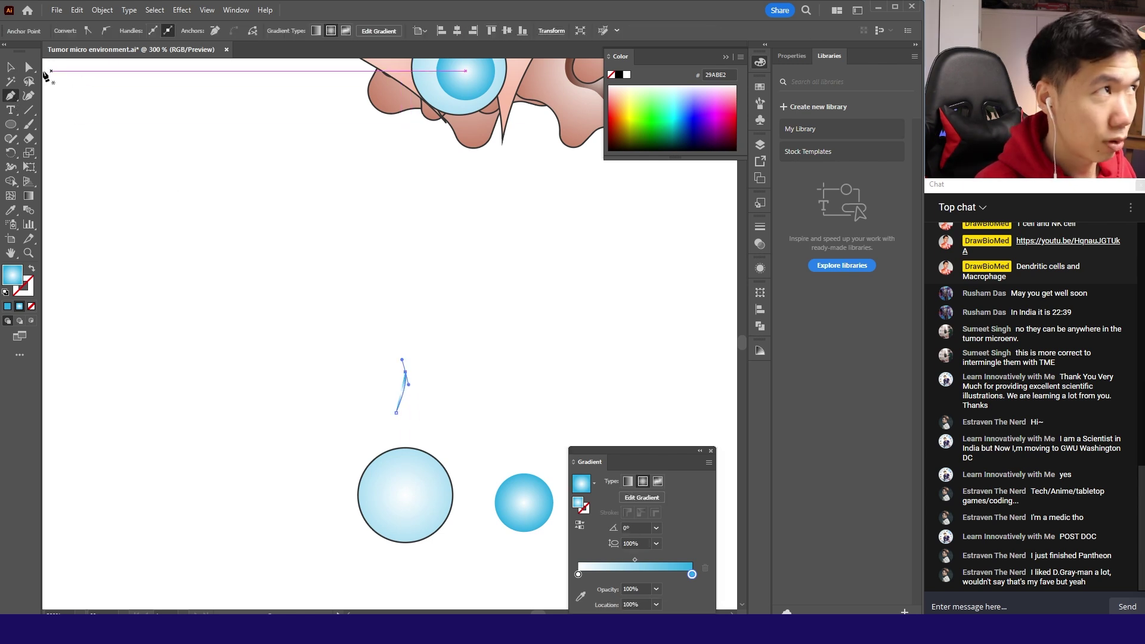
{"action": "left_click", "coordinate": [31, 307]}
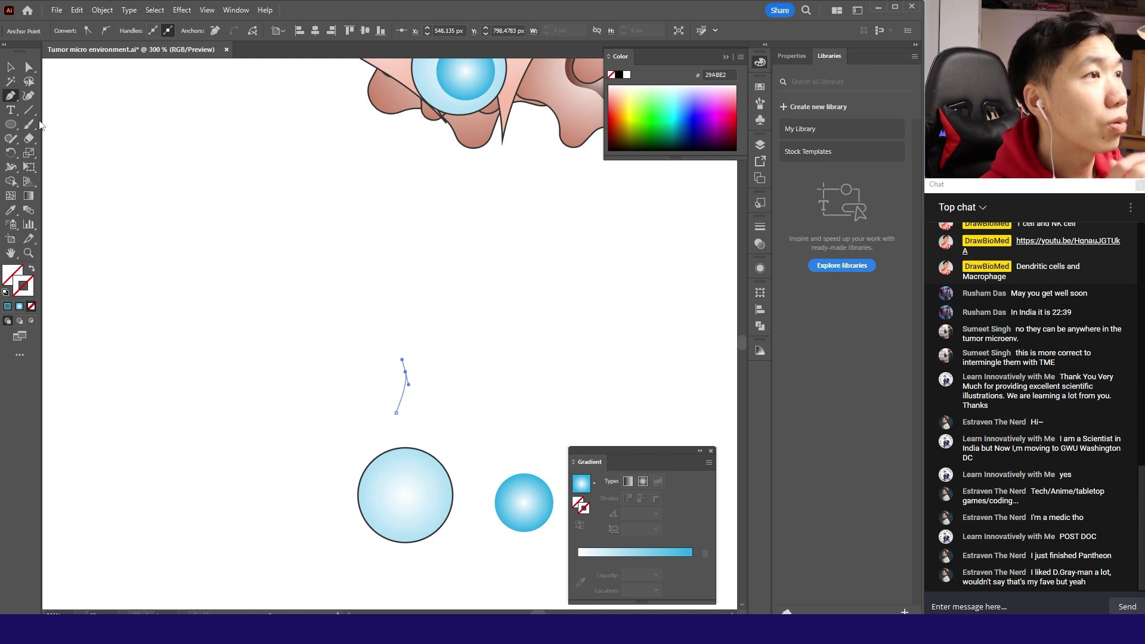
{"action": "left_click", "coordinate": [10, 67]}
{"action": "left_click", "coordinate": [325, 318]}
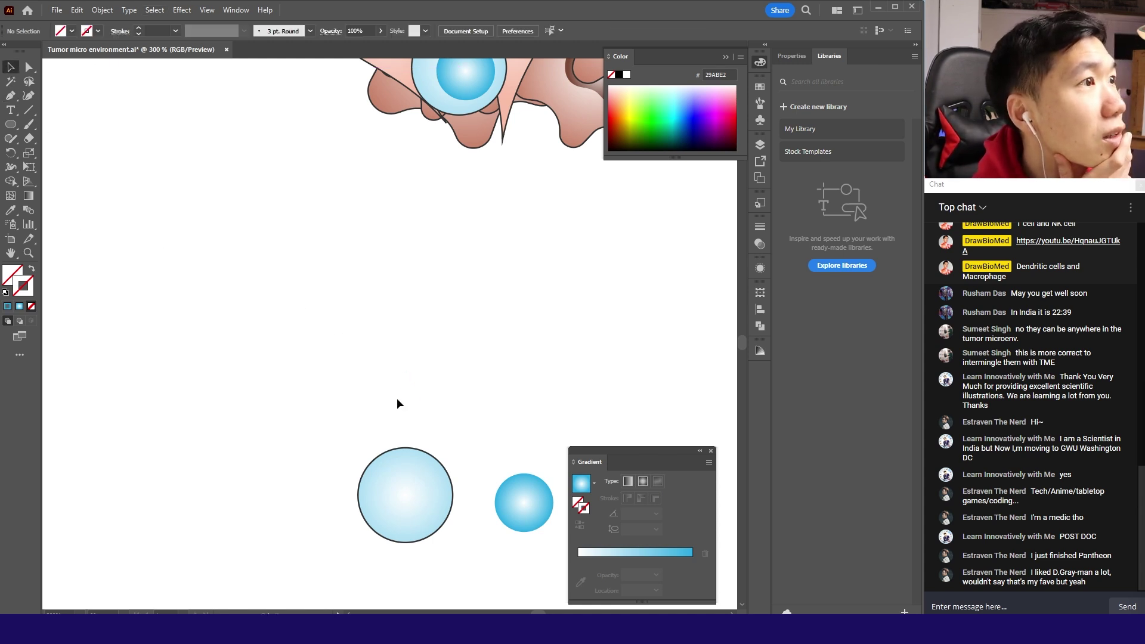
Step: Give the curved line a 3 pt stroke with round caps
{"action": "left_click", "coordinate": [400, 400]}
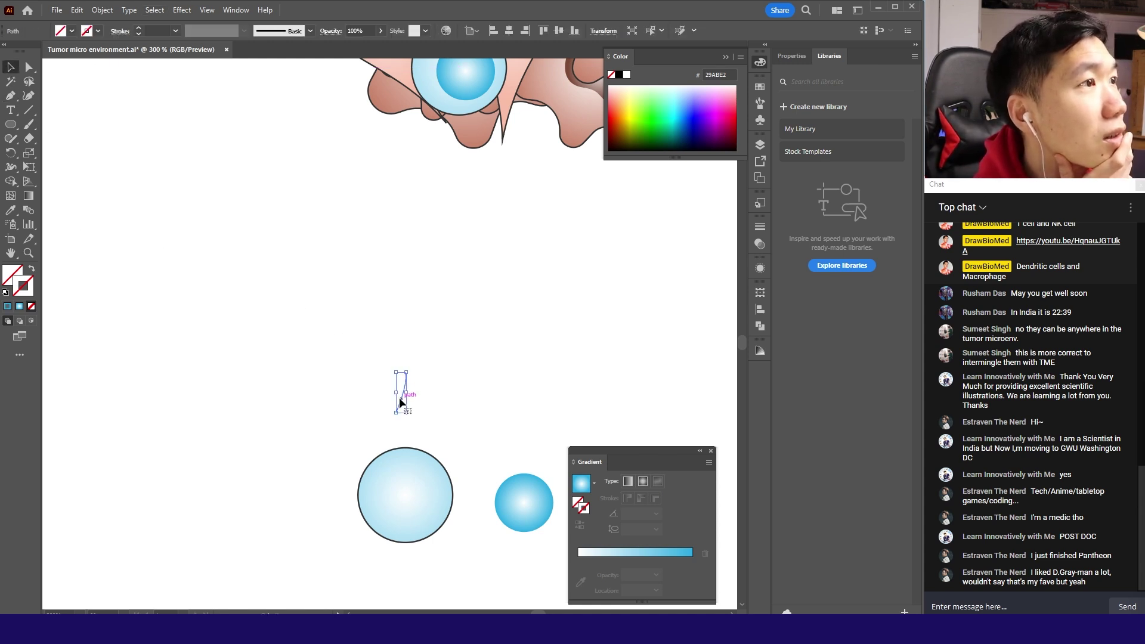
{"action": "left_click", "coordinate": [175, 31]}
{"action": "left_click", "coordinate": [191, 111]}
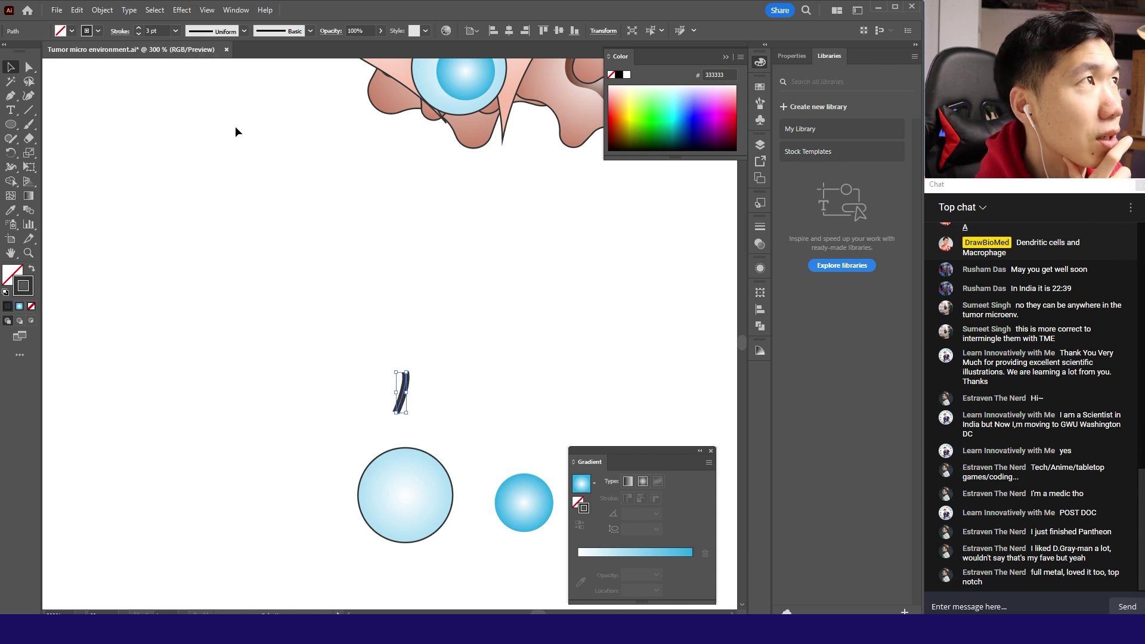
{"action": "left_click", "coordinate": [137, 473]}
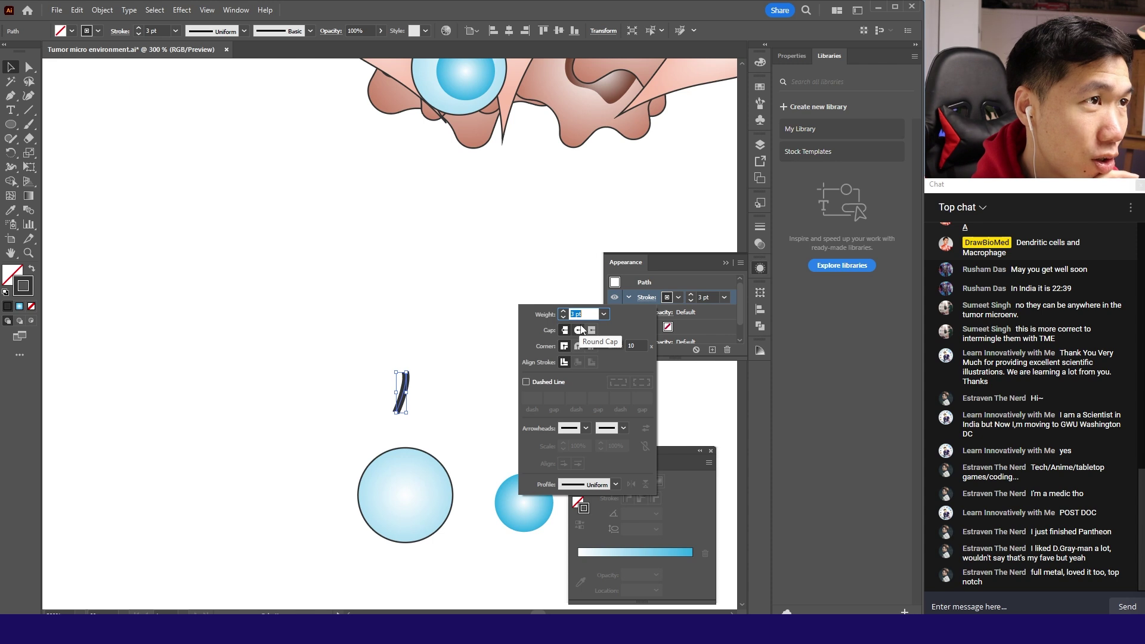
{"action": "left_click", "coordinate": [578, 330]}
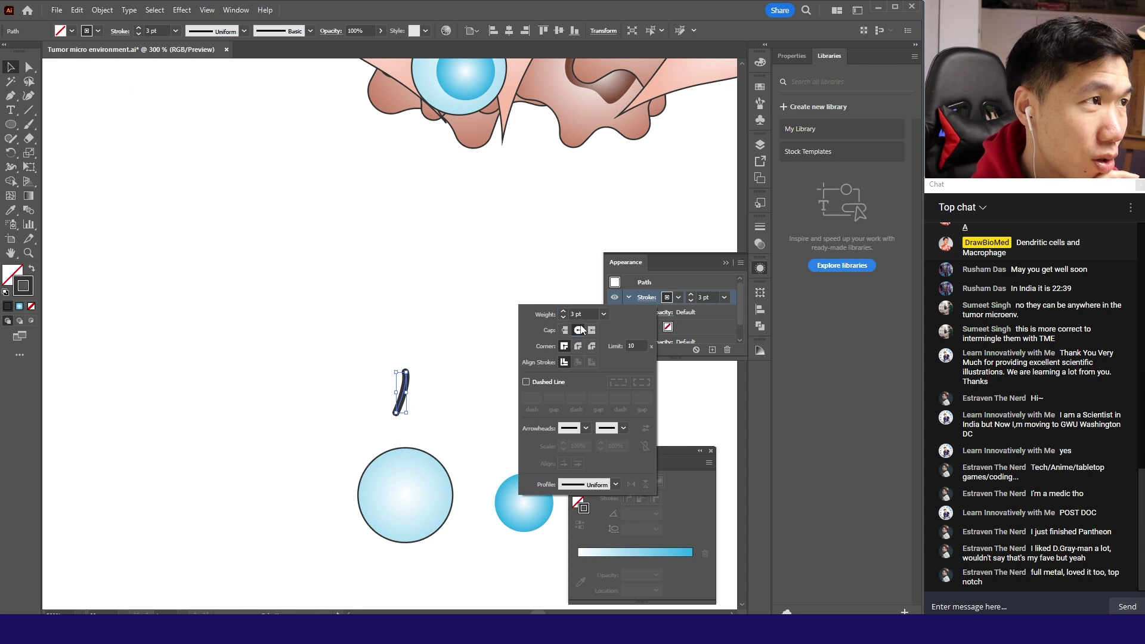
{"action": "left_click", "coordinate": [520, 320]}
Step: Place rotated copies of the curved line around the light blue circle's edge so they radiate outward as protrusions
{"action": "left_click_drag", "start_coordinate": [404, 387], "coordinate": [420, 427]}
{"action": "key", "text": "p"}
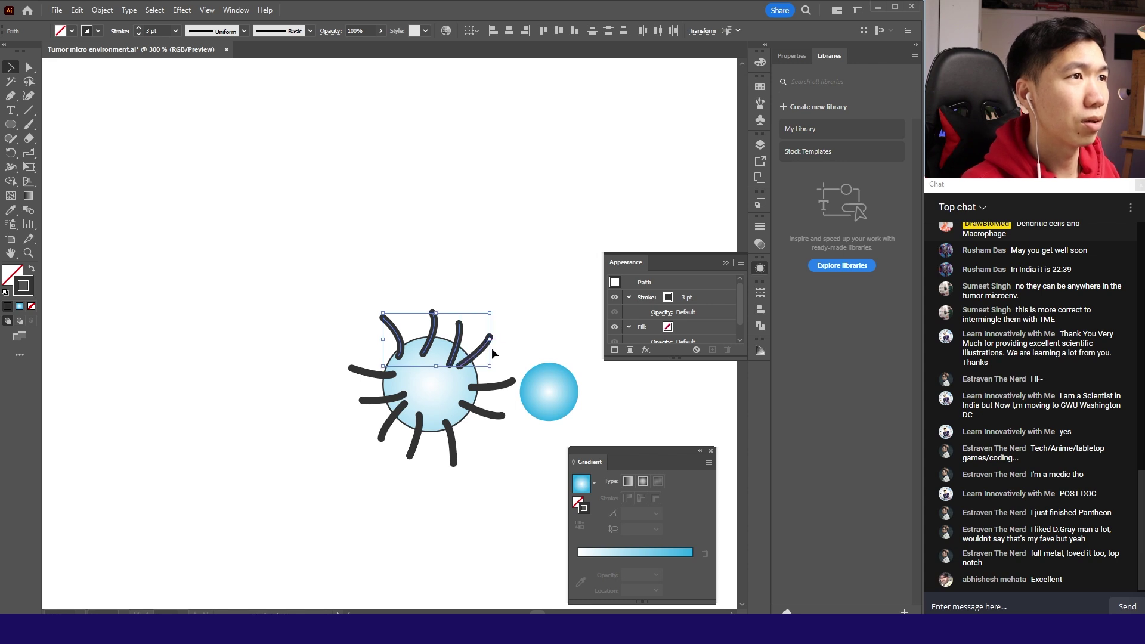
{"action": "left_click", "coordinate": [489, 352]}
{"action": "left_click", "coordinate": [488, 351]}
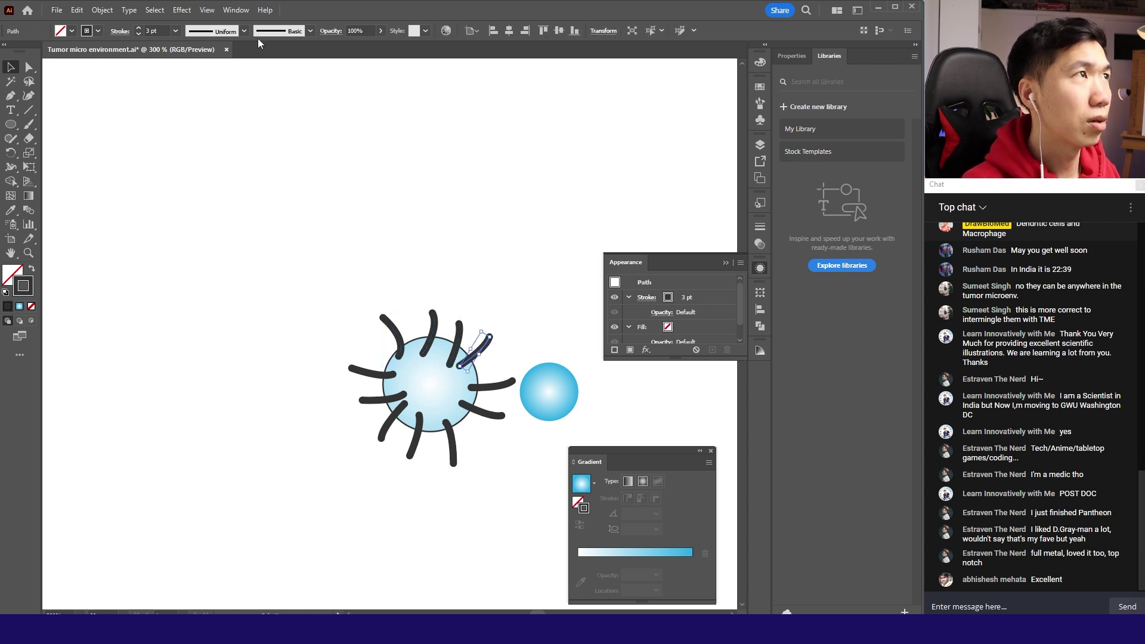
Step: Thicken the stroke of a protrusion on the circle's upper right to 4 pt
{"action": "left_click", "coordinate": [175, 31]}
{"action": "left_click", "coordinate": [188, 122]}
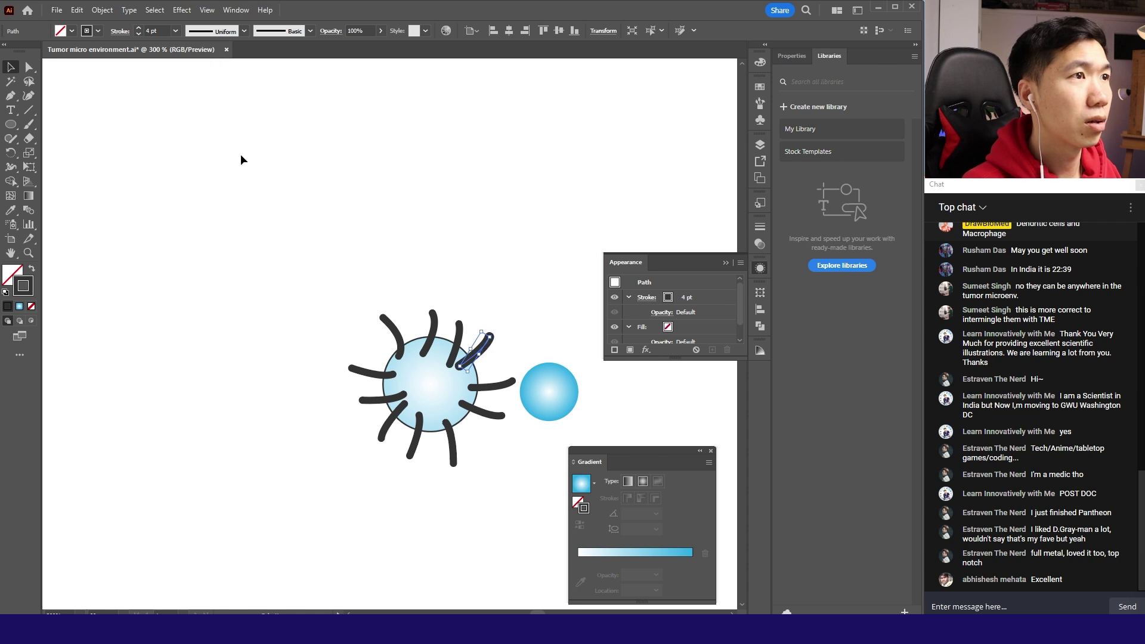
{"action": "left_click", "coordinate": [528, 309]}
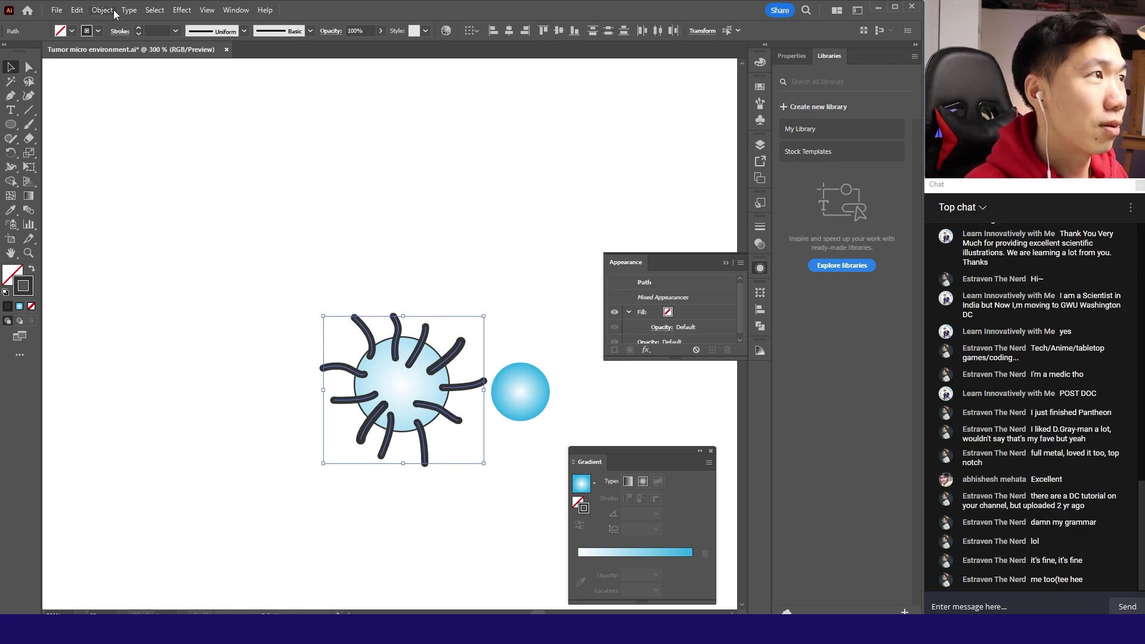
Step: Expand the strokes of all the radiating lines into filled shapes, leaving the Fill option off
{"action": "left_click", "coordinate": [115, 12]}
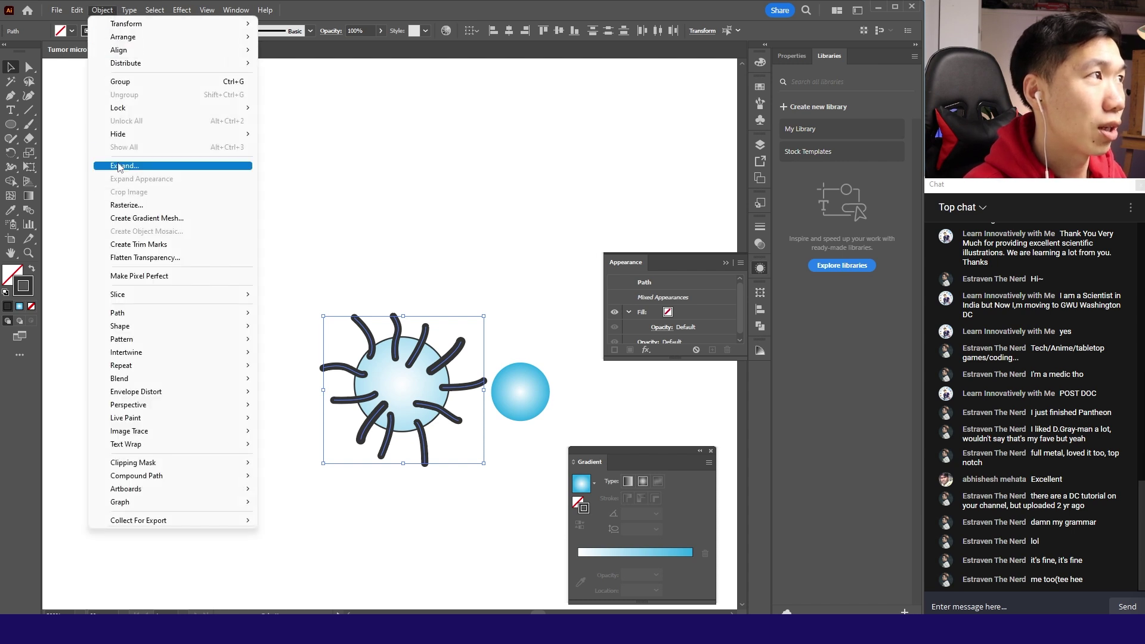
{"action": "left_click", "coordinate": [204, 167]}
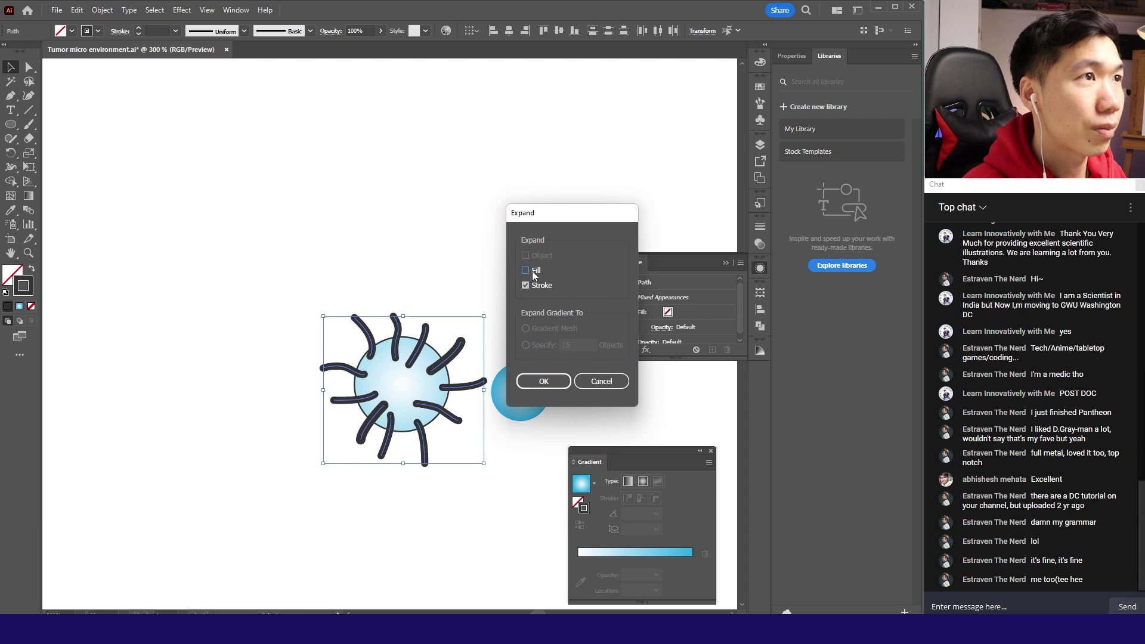
{"action": "left_click", "coordinate": [544, 382]}
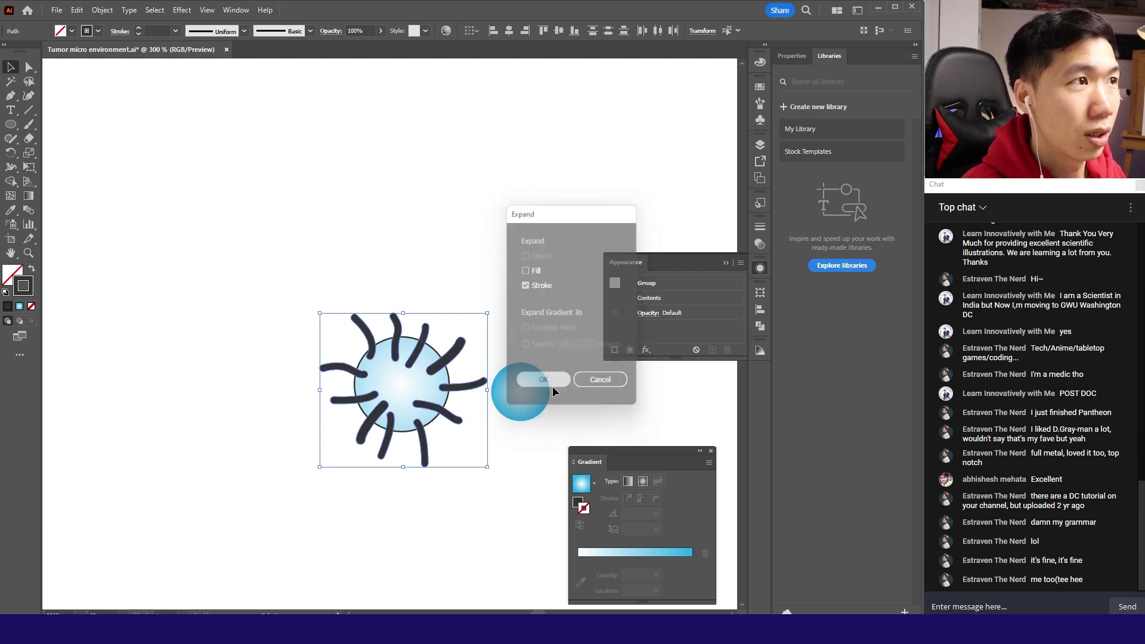
{"action": "left_click", "coordinate": [482, 325]}
{"action": "left_click", "coordinate": [462, 356]}
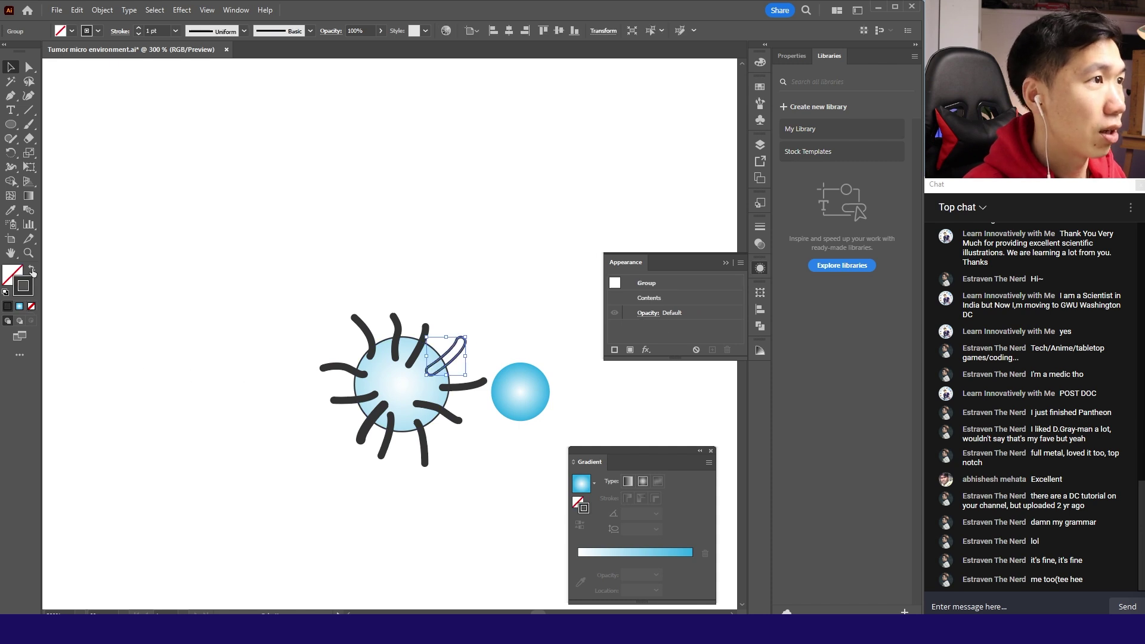
{"action": "left_click", "coordinate": [434, 286]}
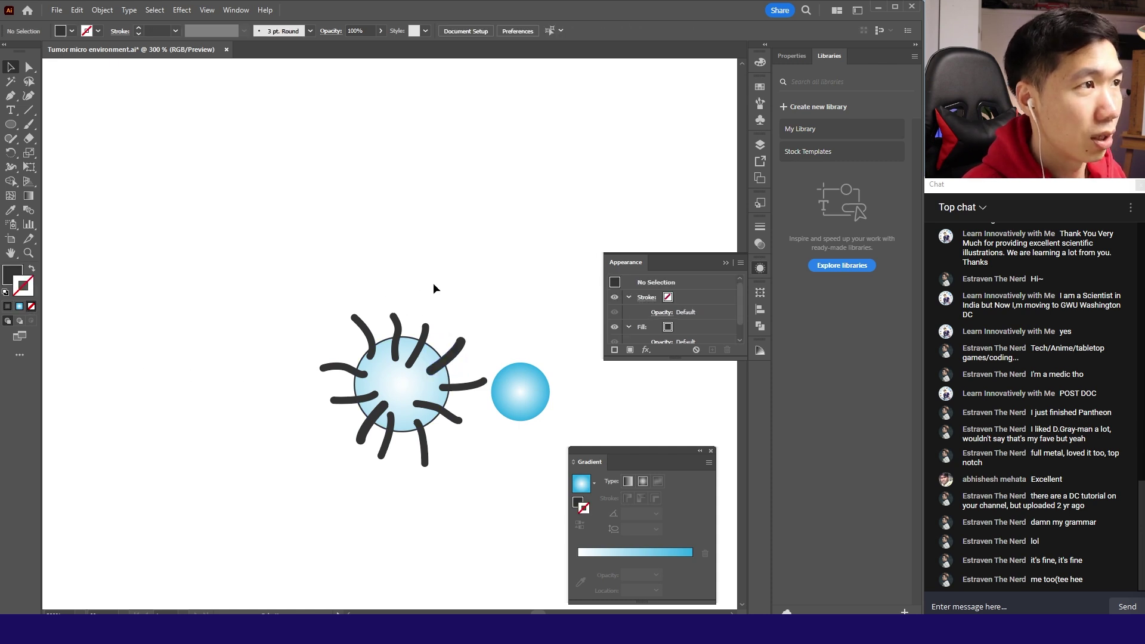
Step: Bring the light blue circle in front of the protrusions and shift individual protrusions to vary their length and angle
{"action": "left_click", "coordinate": [405, 378]}
{"action": "key", "text": "ctrl+shift+]"}
{"action": "left_click_drag", "start_coordinate": [311, 281], "coordinate": [202, 377]}
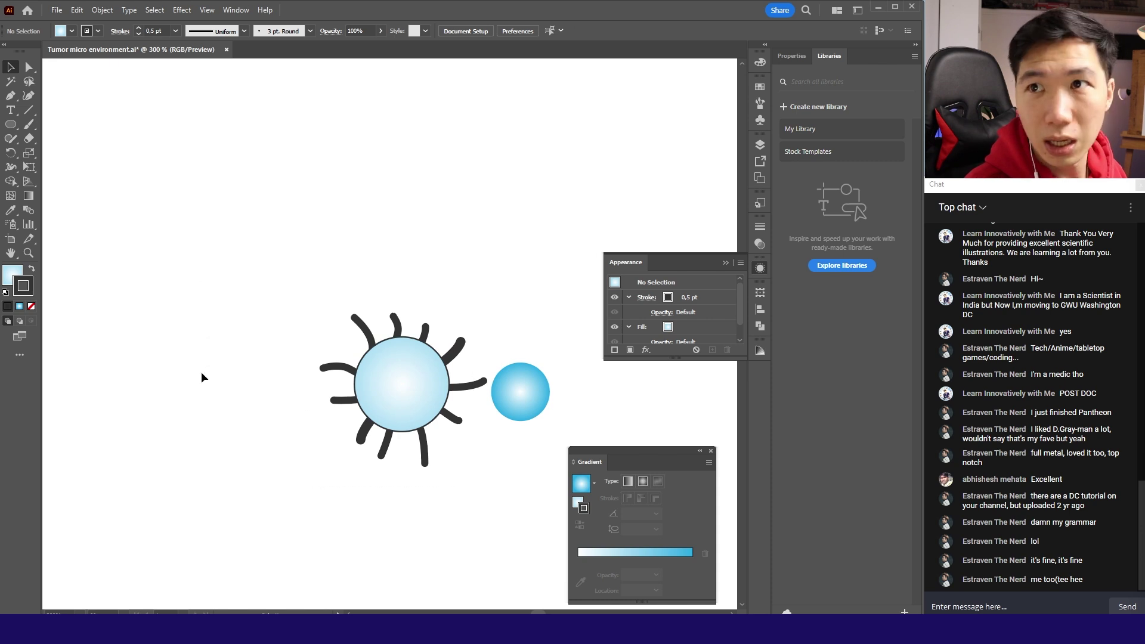
{"action": "left_click", "coordinate": [424, 454]}
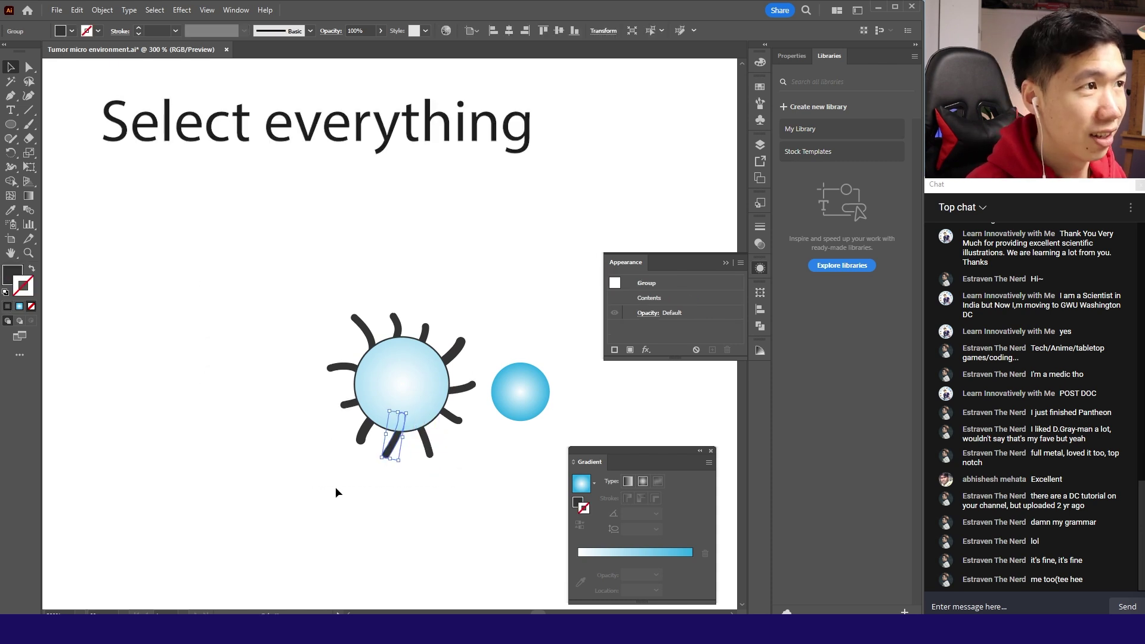
Step: Merge the light blue circle and all its protrusions into one shape with Pathfinder Unite
{"action": "left_click_drag", "start_coordinate": [270, 496], "coordinate": [481, 269]}
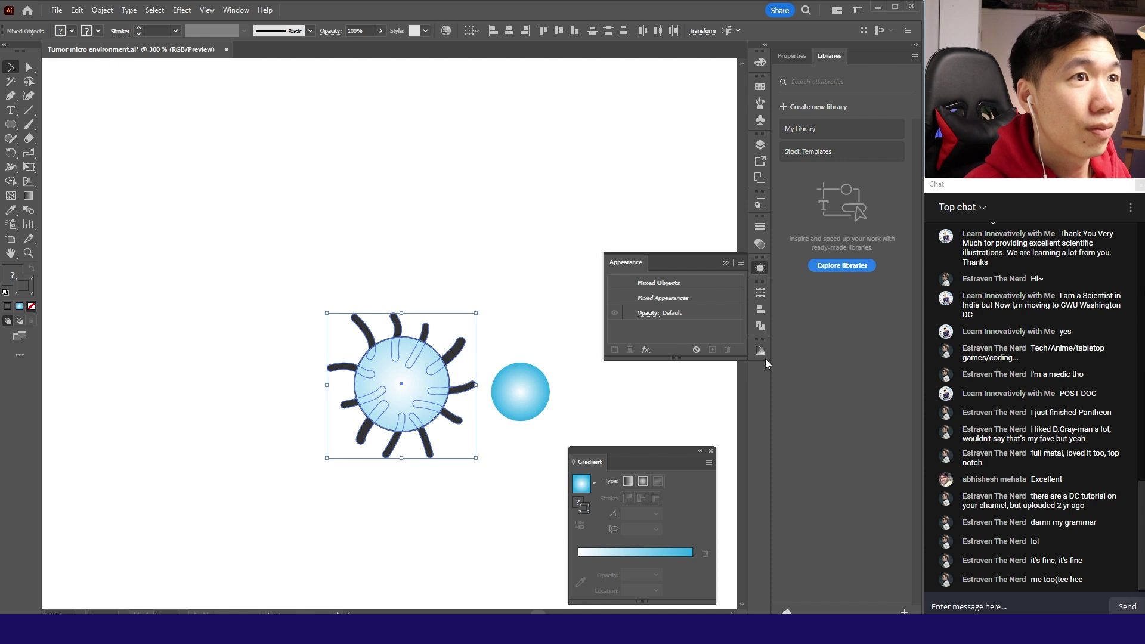
{"action": "left_click", "coordinate": [758, 328]}
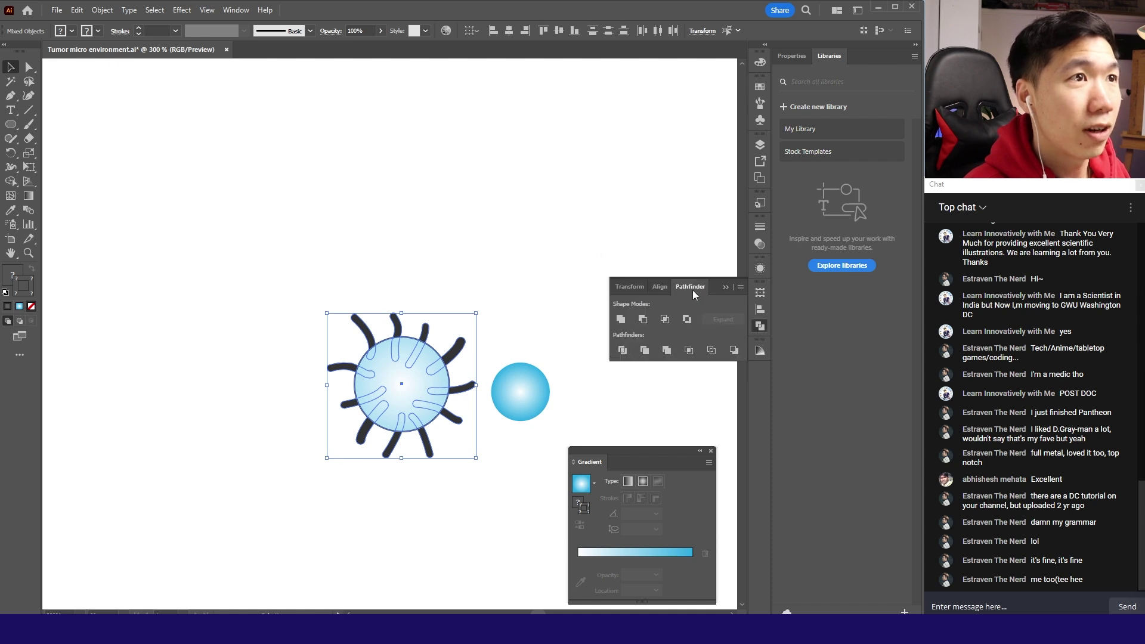
{"action": "left_click", "coordinate": [235, 11]}
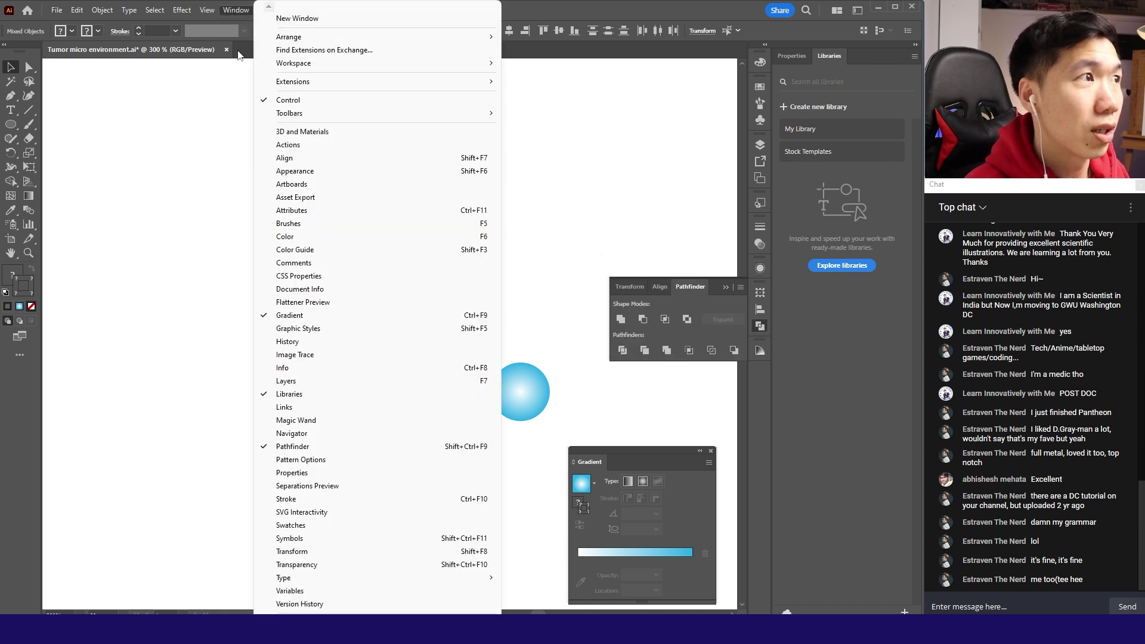
{"action": "left_click", "coordinate": [620, 319]}
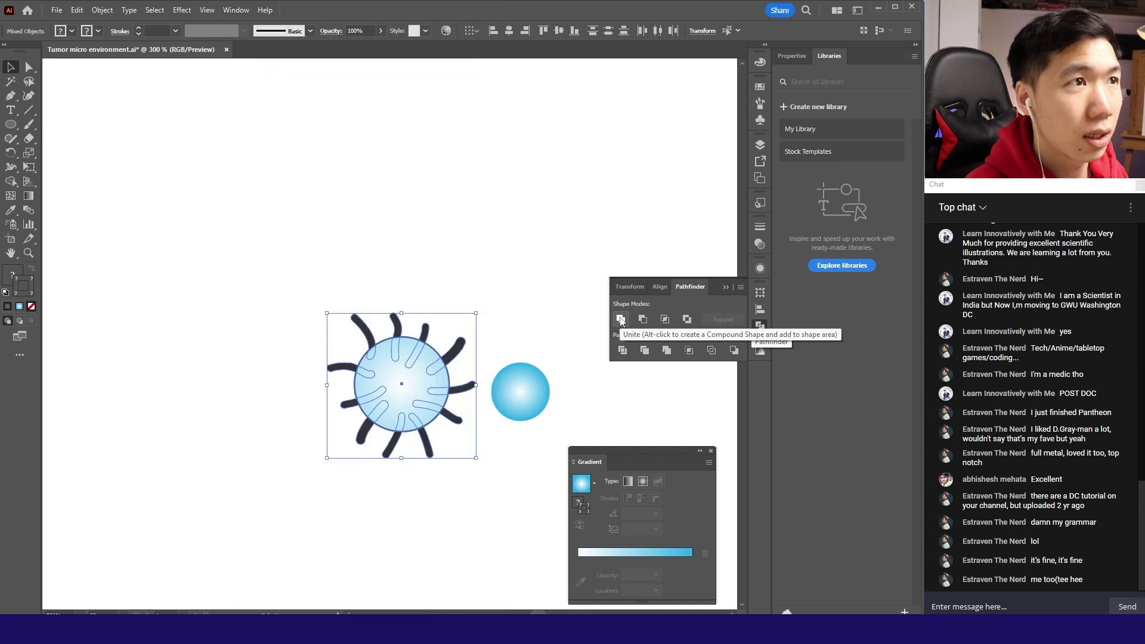
{"action": "left_click", "coordinate": [620, 319]}
{"action": "left_click", "coordinate": [545, 304]}
{"action": "scroll", "coordinate": [439, 327], "scroll_direction": "down", "scroll_amount": 1}
{"action": "scroll", "coordinate": [438, 327], "scroll_direction": "right", "scroll_amount": 1}
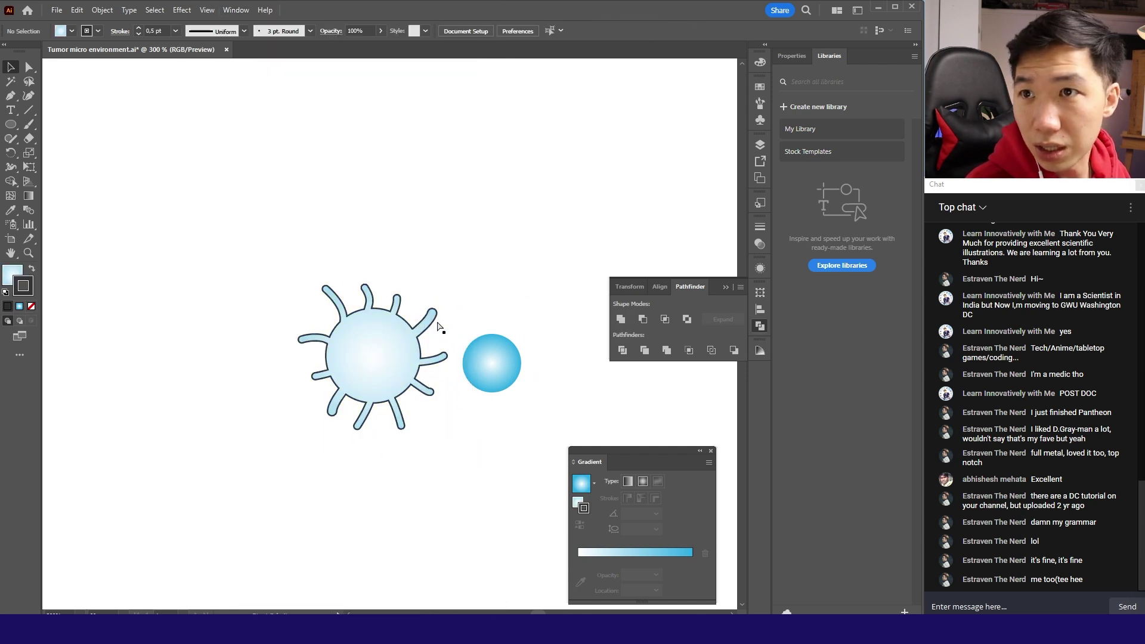
{"action": "scroll", "coordinate": [438, 326], "scroll_direction": "left", "scroll_amount": 3}
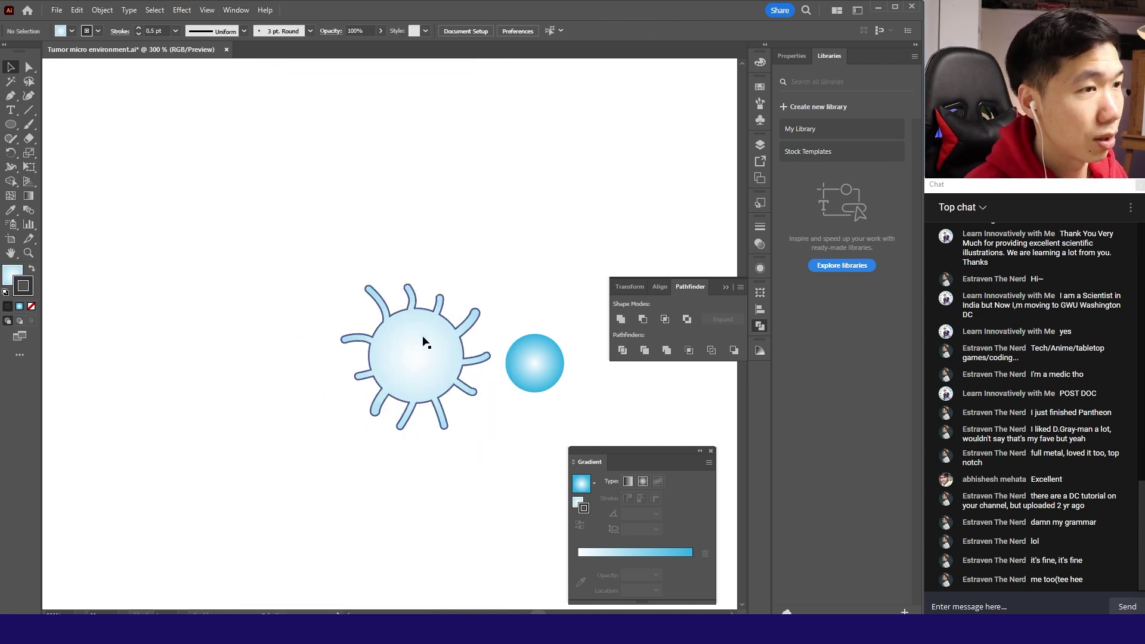
Step: Round the corners where the right and lower protrusions meet the cell body, using the Direct Selection tool
{"action": "scroll", "coordinate": [456, 340], "scroll_direction": "up", "scroll_amount": 2}
{"action": "left_click", "coordinate": [482, 373]}
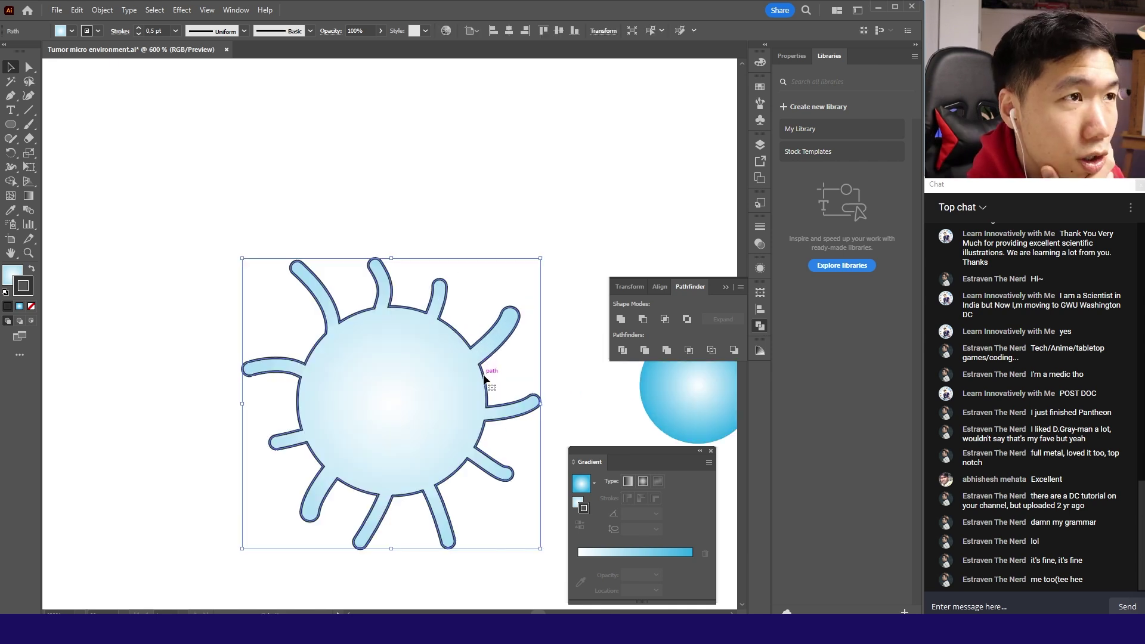
{"action": "key", "text": "a"}
{"action": "left_click", "coordinate": [346, 496]}
{"action": "left_click_drag", "start_coordinate": [337, 508], "coordinate": [496, 329]}
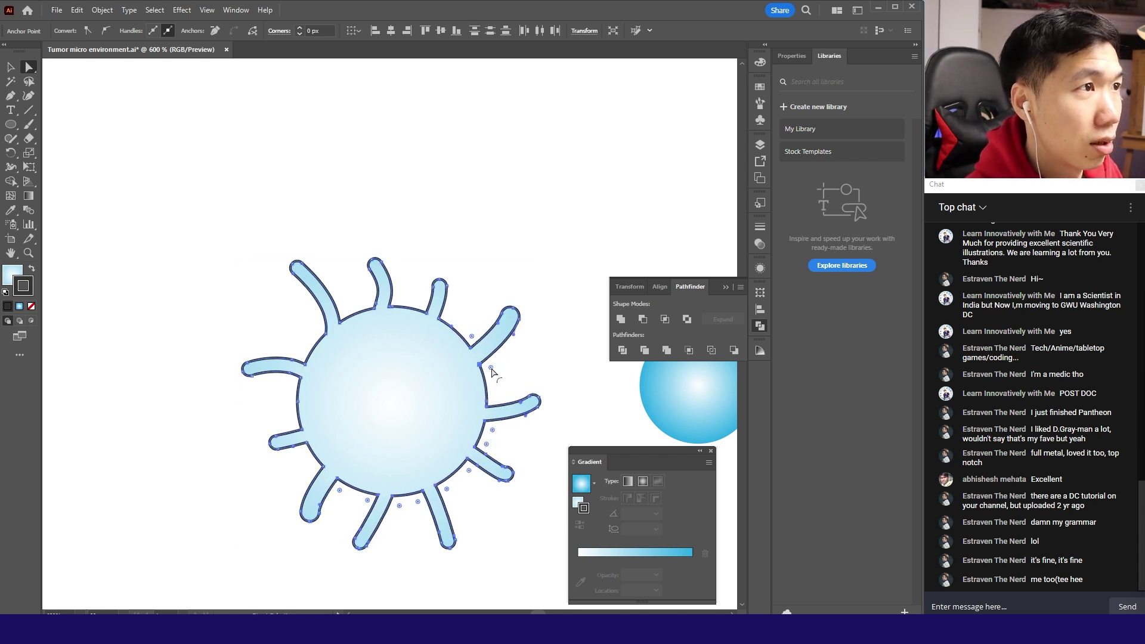
{"action": "left_click_drag", "start_coordinate": [492, 373], "coordinate": [511, 376]}
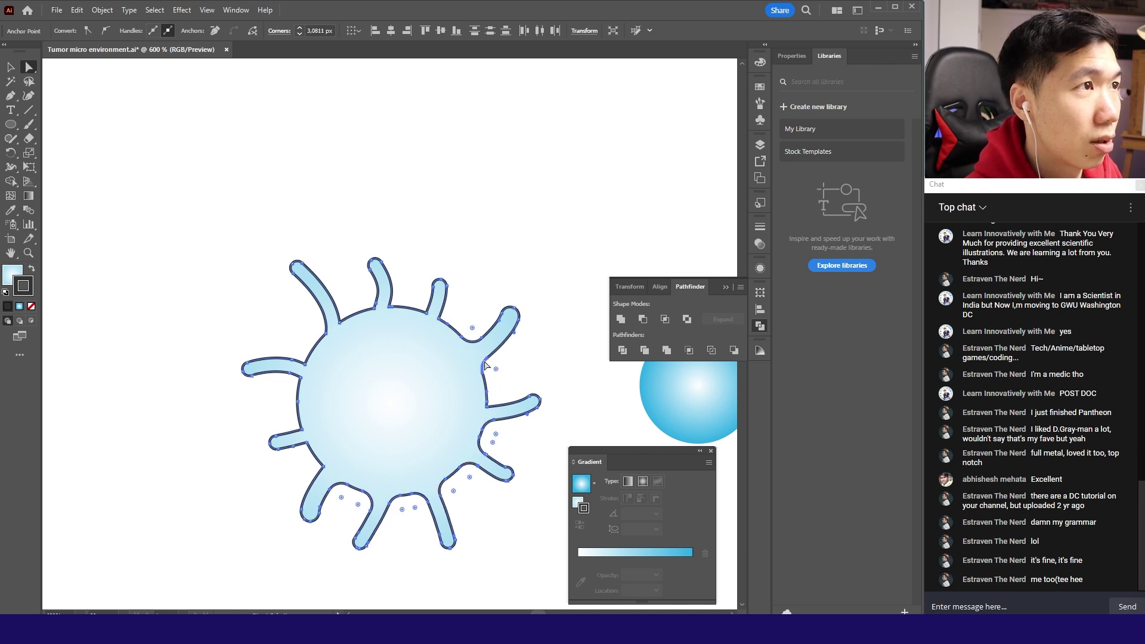
Step: Round the corners at the bases of the cell body's upper and left protrusions
{"action": "left_click", "coordinate": [286, 330]}
{"action": "left_click_drag", "start_coordinate": [298, 341], "coordinate": [430, 297]}
{"action": "left_click", "coordinate": [289, 341]}
{"action": "left_click_drag", "start_coordinate": [302, 341], "coordinate": [423, 299]}
Step: Smooth the uneven anchor point at the base of the upper middle protrusion
{"action": "left_click", "coordinate": [398, 282]}
{"action": "scroll", "coordinate": [398, 282], "scroll_direction": "up", "scroll_amount": 3}
{"action": "left_click", "coordinate": [345, 342]}
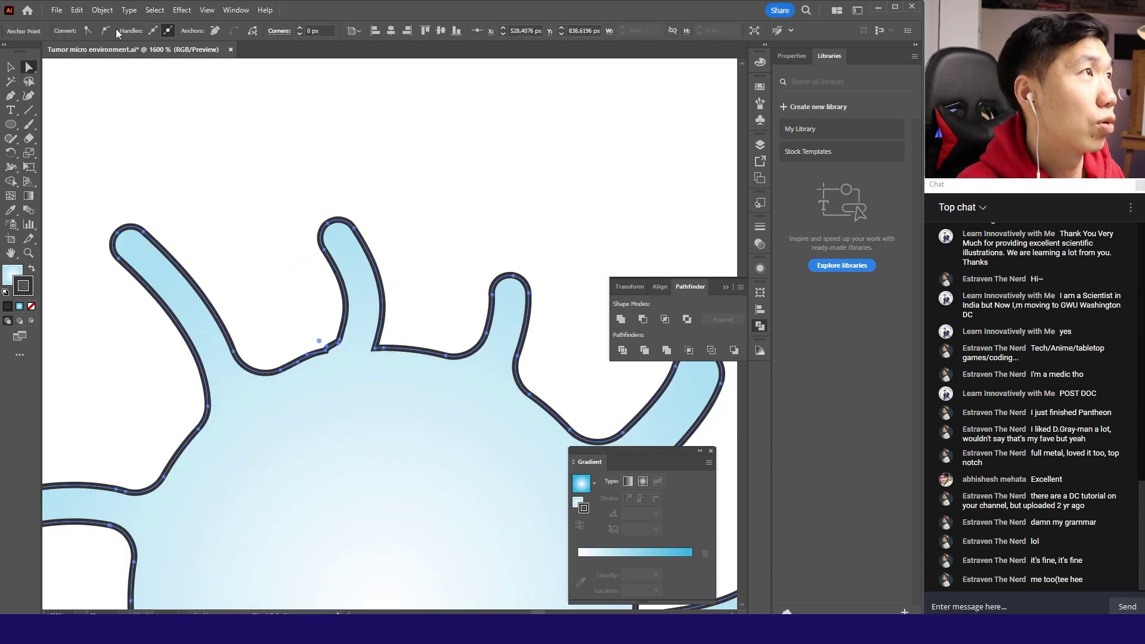
{"action": "scroll", "coordinate": [445, 325], "scroll_direction": "down", "scroll_amount": 6}
{"action": "key", "text": "v"}
{"action": "left_click", "coordinate": [588, 317]}
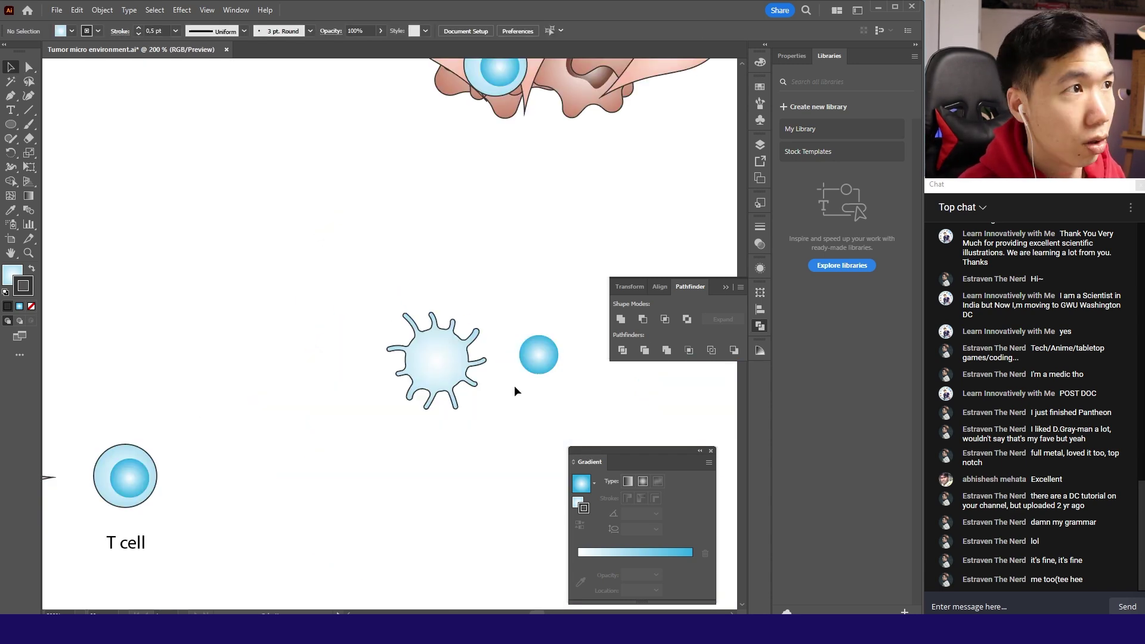
Step: Recolor the outer gradient stop of the separate blue nucleus with dark purple
{"action": "left_click", "coordinate": [535, 361]}
{"action": "left_click", "coordinate": [765, 88]}
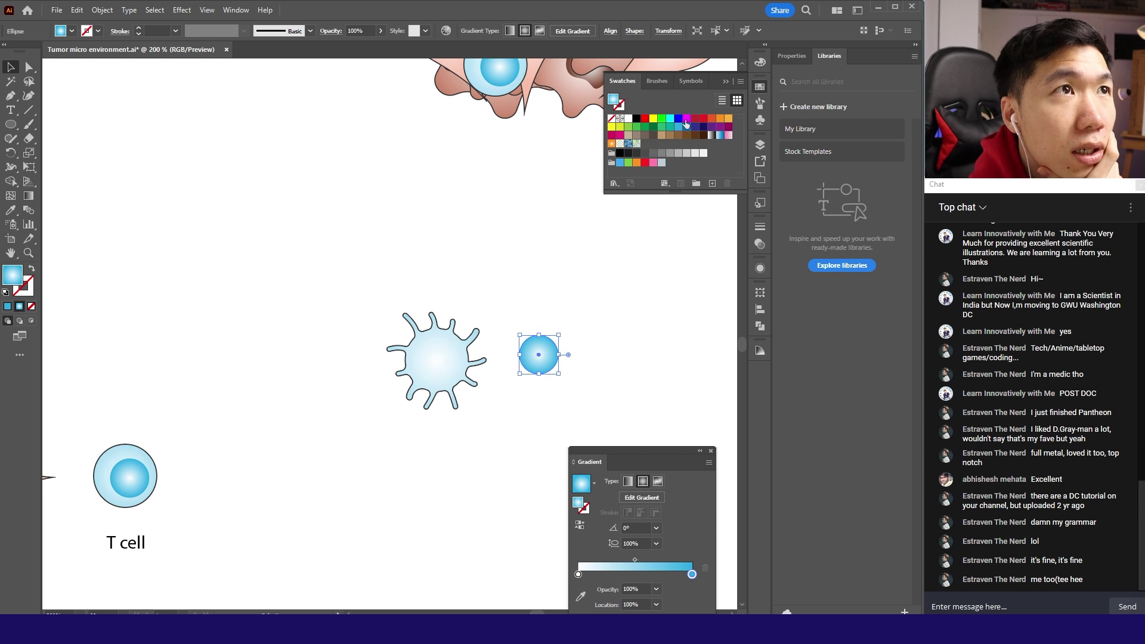
{"action": "left_click_drag", "start_coordinate": [714, 129], "coordinate": [613, 422]}
{"action": "left_click_drag", "start_coordinate": [693, 579], "coordinate": [691, 576]}
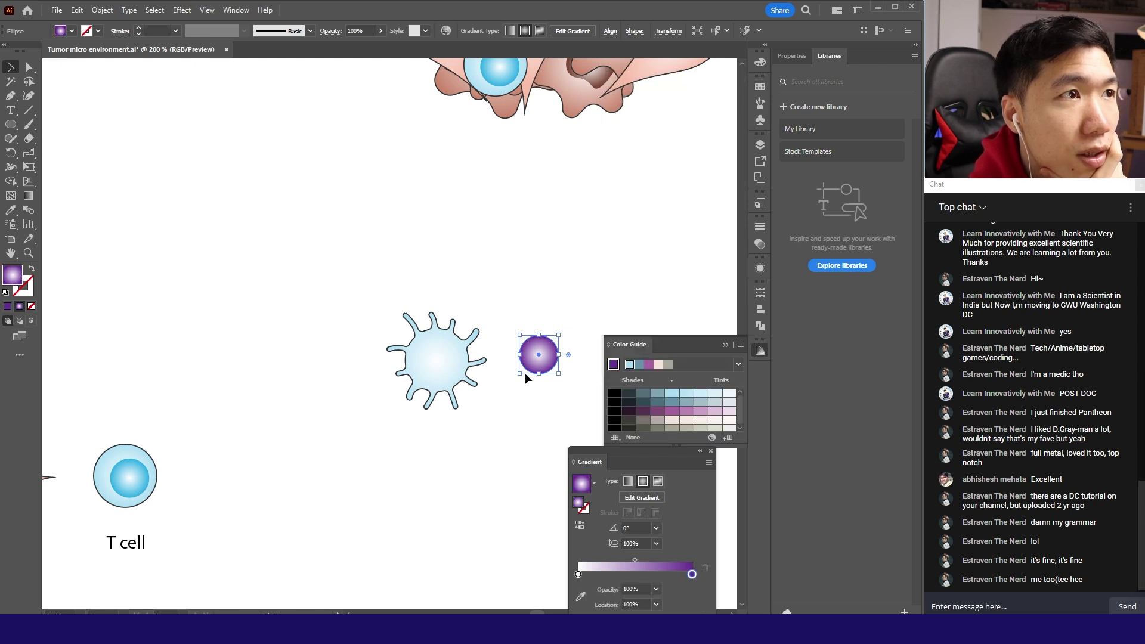
Step: Recolor the outer gradient stop of the spiky cell body with a light purple tint
{"action": "left_click", "coordinate": [439, 348]}
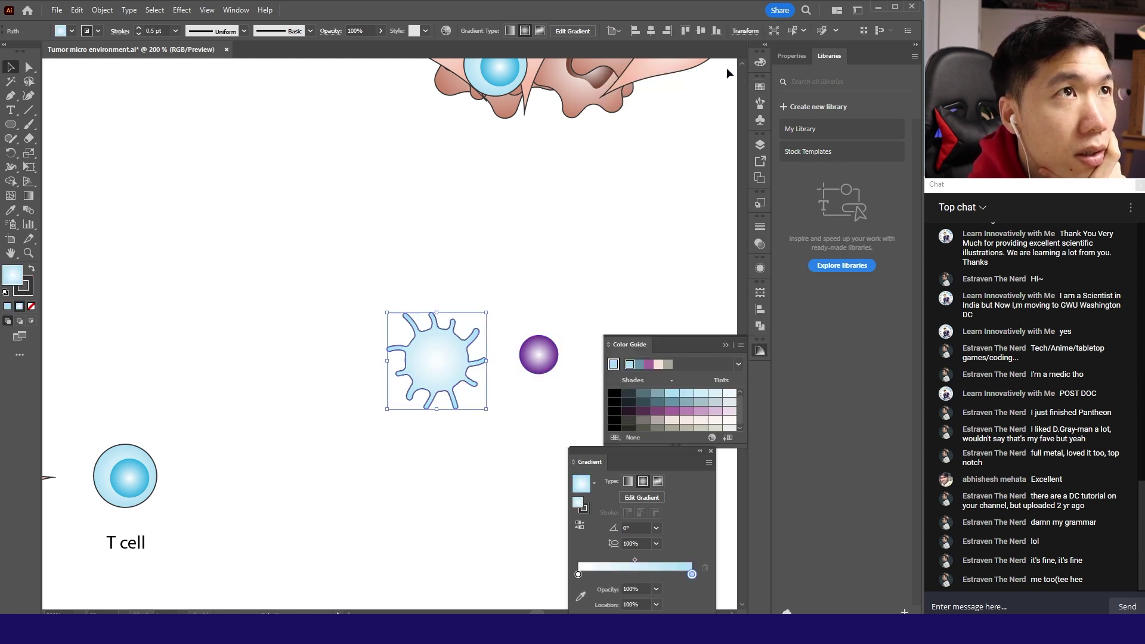
{"action": "left_click", "coordinate": [763, 89]}
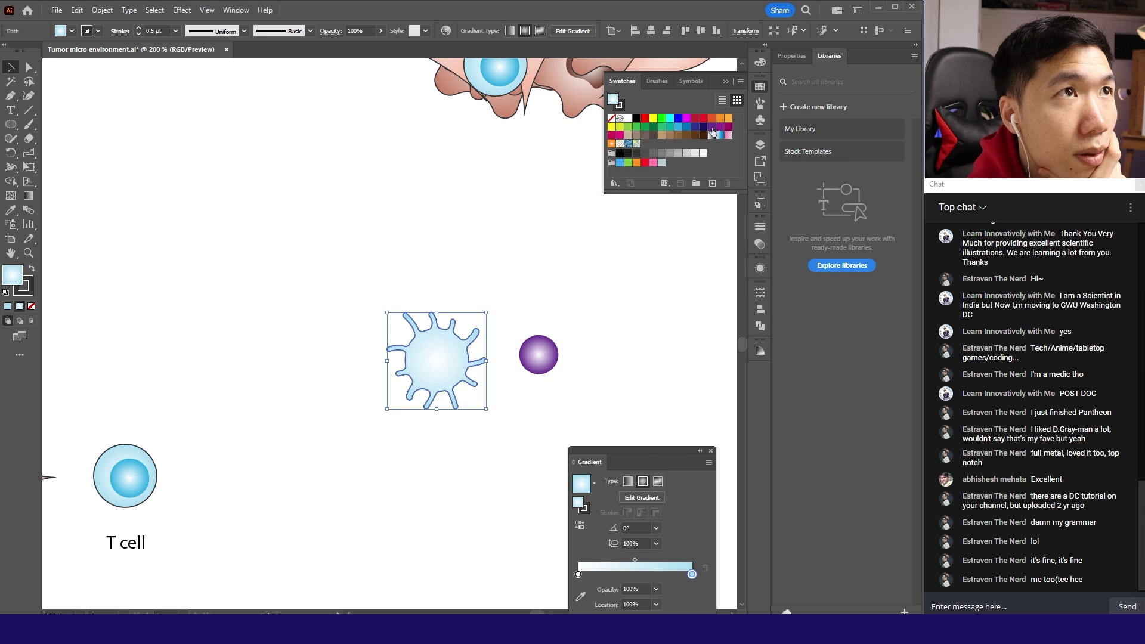
{"action": "left_click_drag", "start_coordinate": [713, 133], "coordinate": [692, 575]}
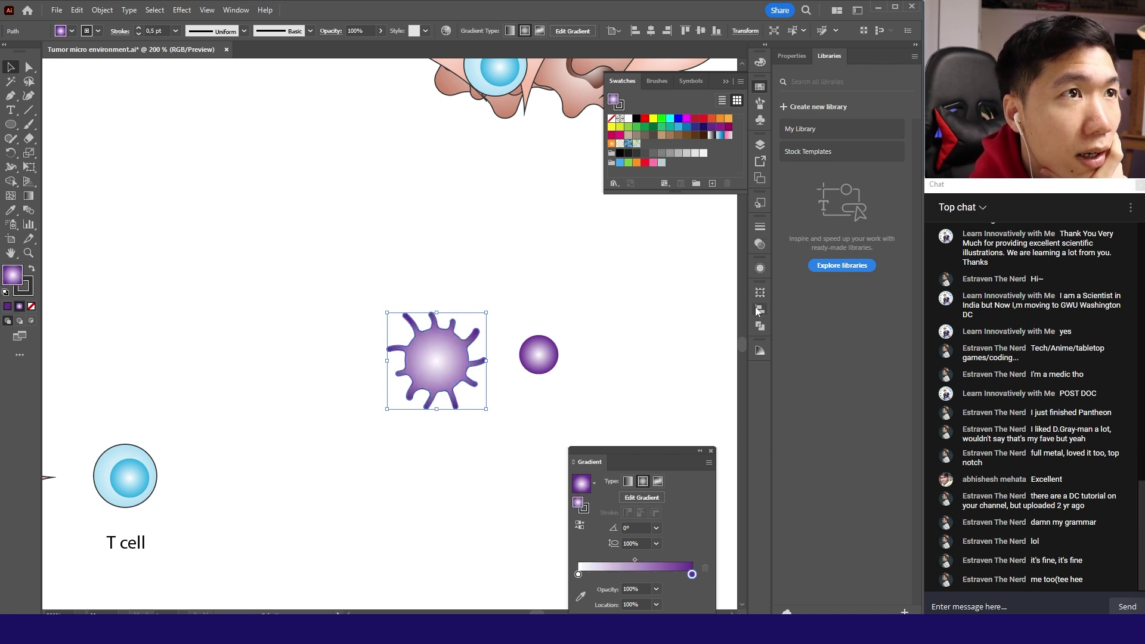
{"action": "left_click", "coordinate": [760, 350]}
{"action": "left_click_drag", "start_coordinate": [700, 395], "coordinate": [693, 576]}
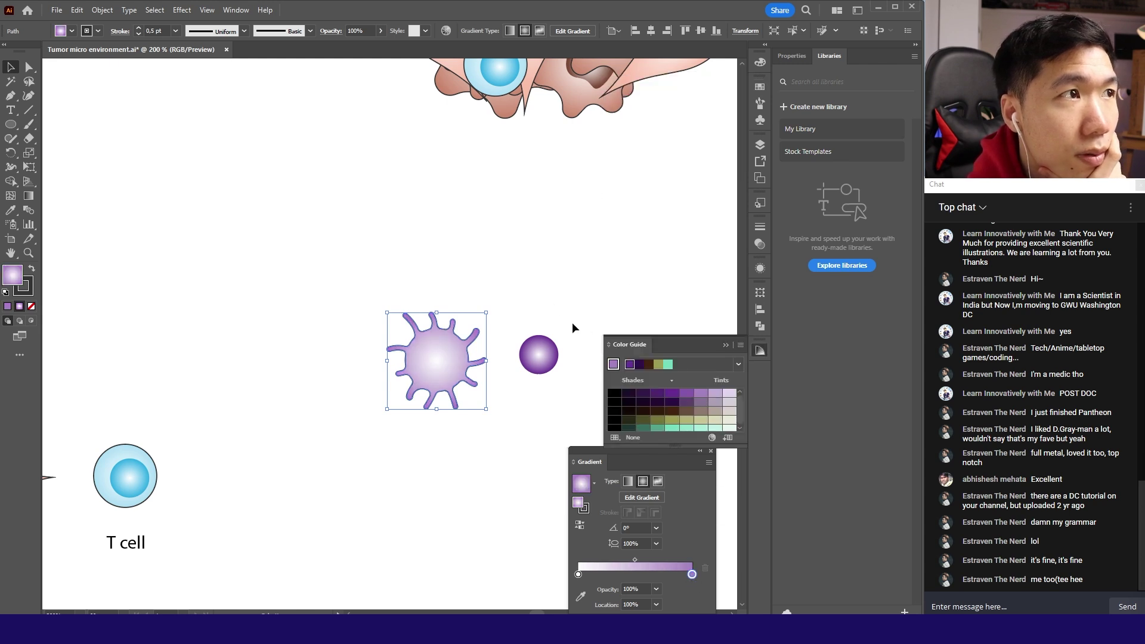
{"action": "left_click_drag", "start_coordinate": [714, 394], "coordinate": [694, 576]}
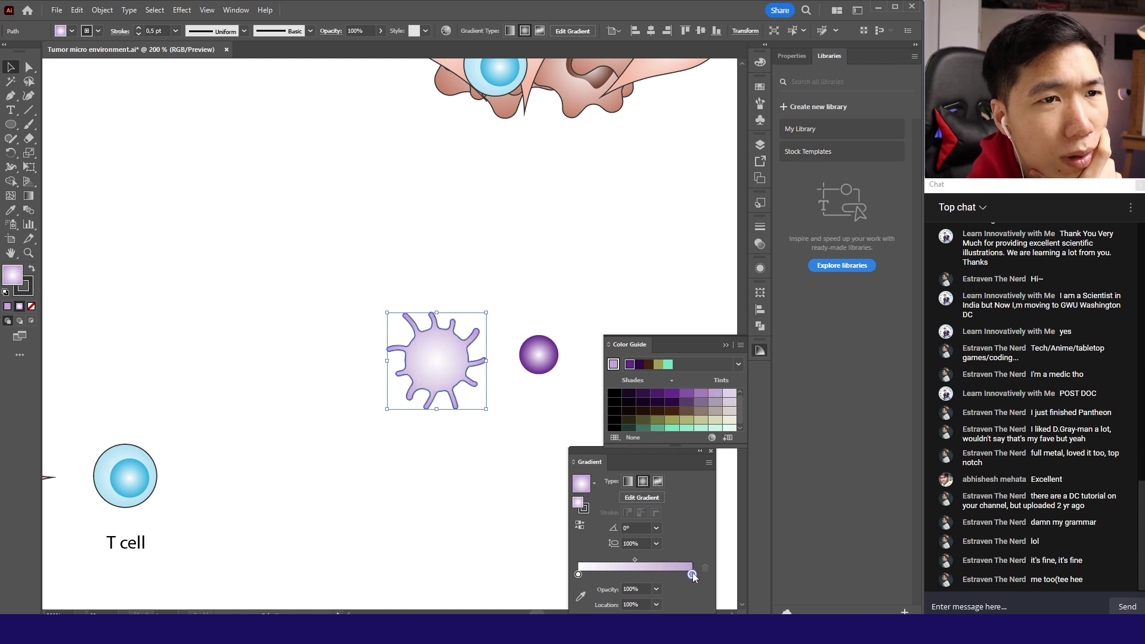
Step: Place the purple nucleus at the center of the light purple spiky cell
{"action": "left_click", "coordinate": [564, 330]}
{"action": "left_click_drag", "start_coordinate": [538, 354], "coordinate": [442, 356]}
{"action": "left_click", "coordinate": [342, 145]}
Step: Place copies of the purple dendritic cell at several spots in the tumor cluster
{"action": "scroll", "coordinate": [481, 350], "scroll_direction": "down", "scroll_amount": 3}
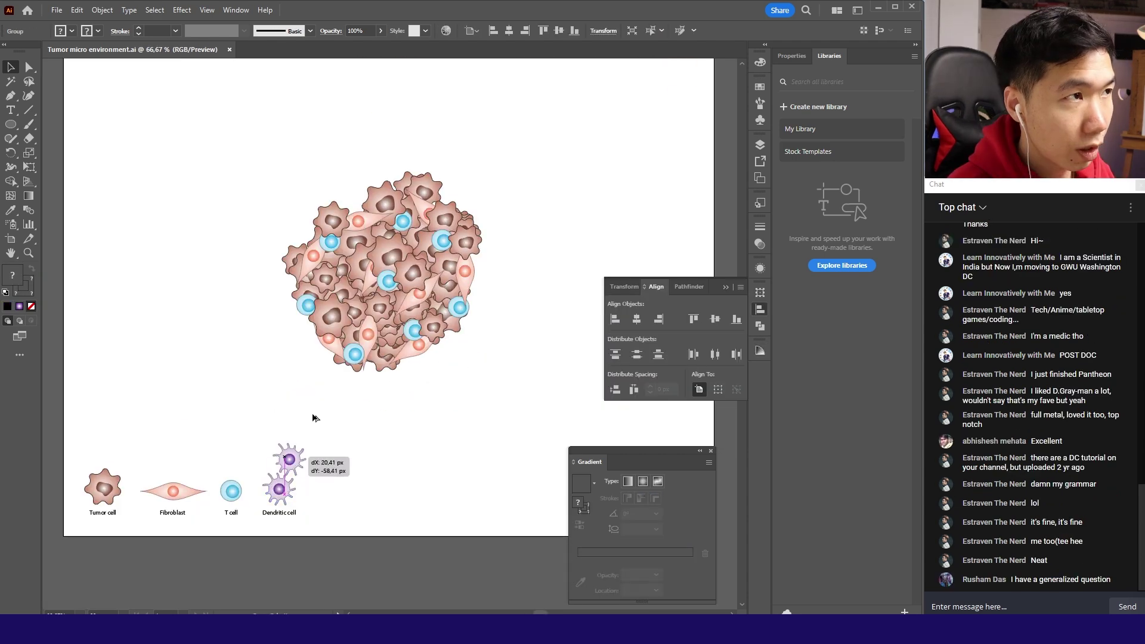
{"action": "left_click_drag", "start_coordinate": [279, 489], "coordinate": [343, 304]}
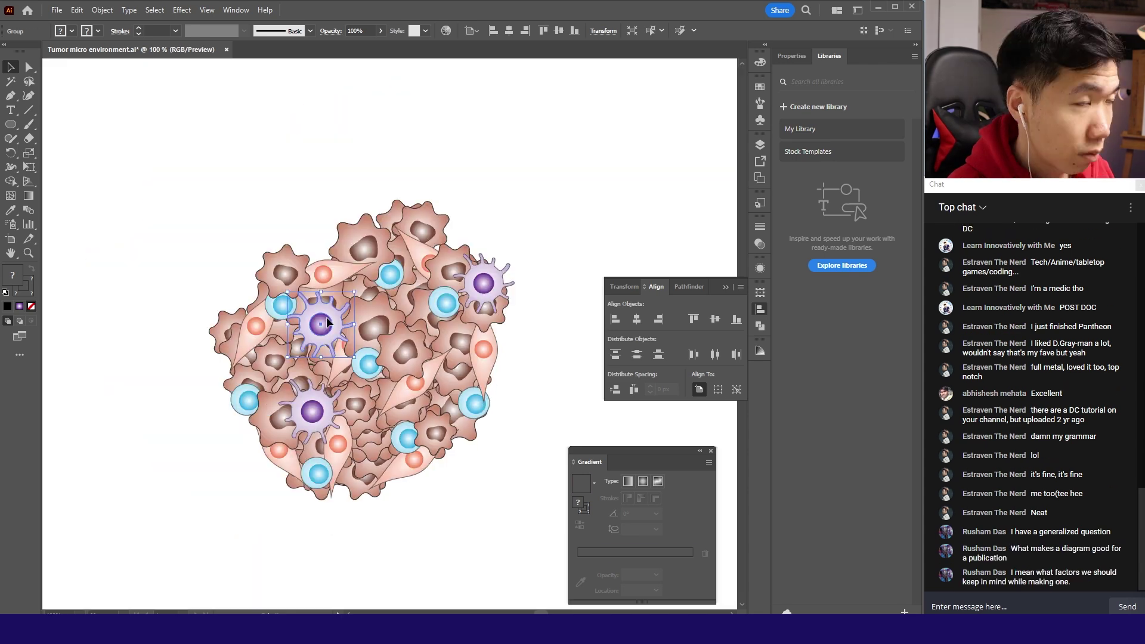
{"action": "scroll", "coordinate": [412, 418], "scroll_direction": "down", "scroll_amount": 2}
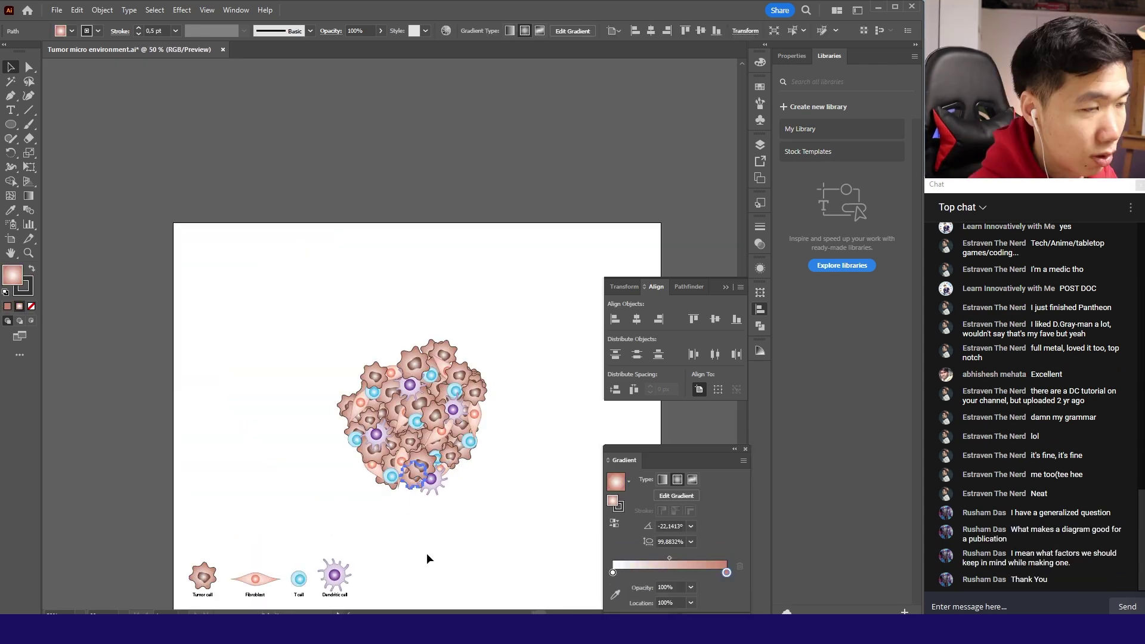
Step: Copy a T cell from the cluster to the space beside the dendritic cell legend entry, ungroup it and separate its nucleus
{"action": "left_click", "coordinate": [390, 476]}
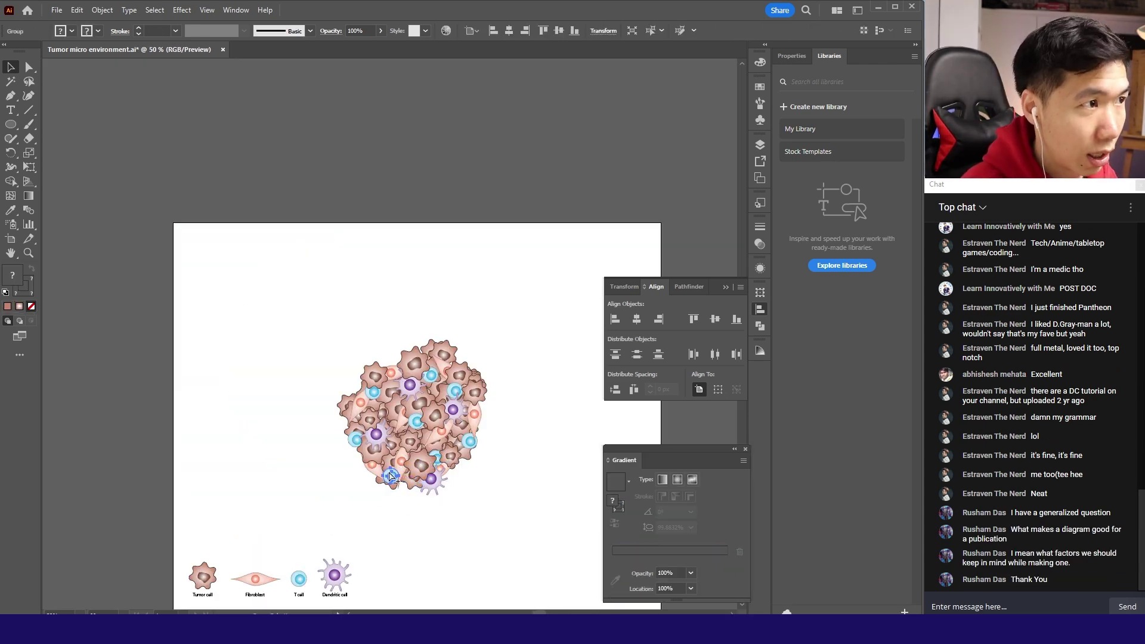
{"action": "left_click_drag", "start_coordinate": [390, 476], "coordinate": [393, 582]}
{"action": "key", "text": "ctrl+plus"}
{"action": "key", "text": "ctrl+plus"}
{"action": "key", "text": "ctrl+plus"}
{"action": "scroll", "coordinate": [395, 578], "scroll_direction": "down", "scroll_amount": 3}
{"action": "key", "text": "ctrl+shift+g"}
{"action": "left_click", "coordinate": [430, 538]}
{"action": "left_click_drag", "start_coordinate": [400, 543], "coordinate": [488, 549]}
Step: Enlarge the light blue circle of the copied cell and shift it slightly down in the legend row
{"action": "left_click", "coordinate": [399, 540]}
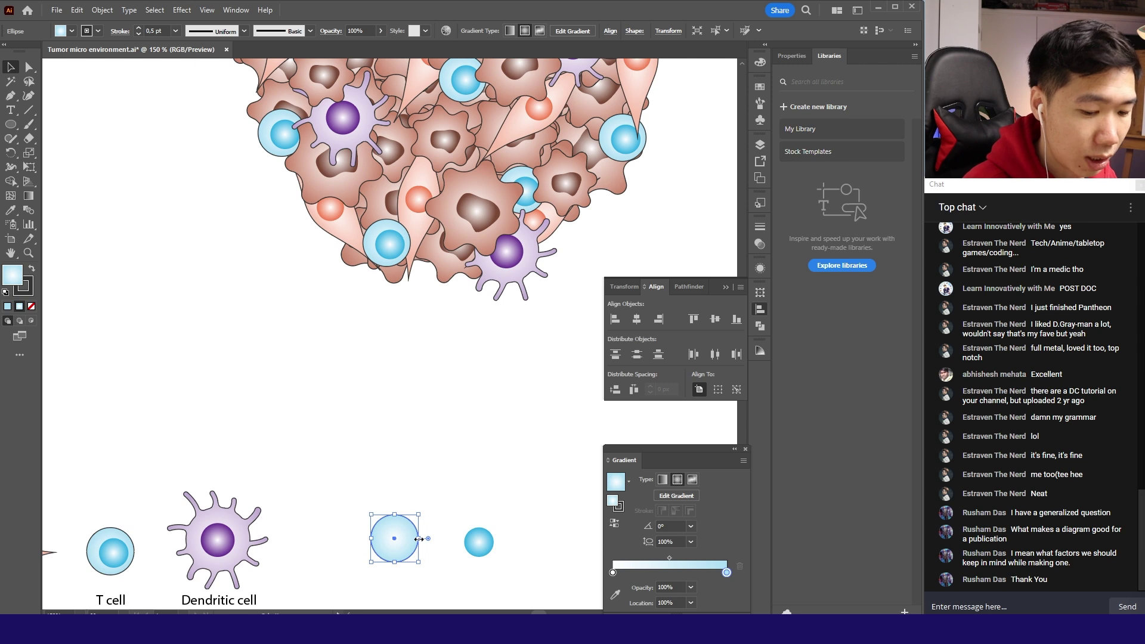
{"action": "left_click_drag", "start_coordinate": [420, 515], "coordinate": [446, 498]}
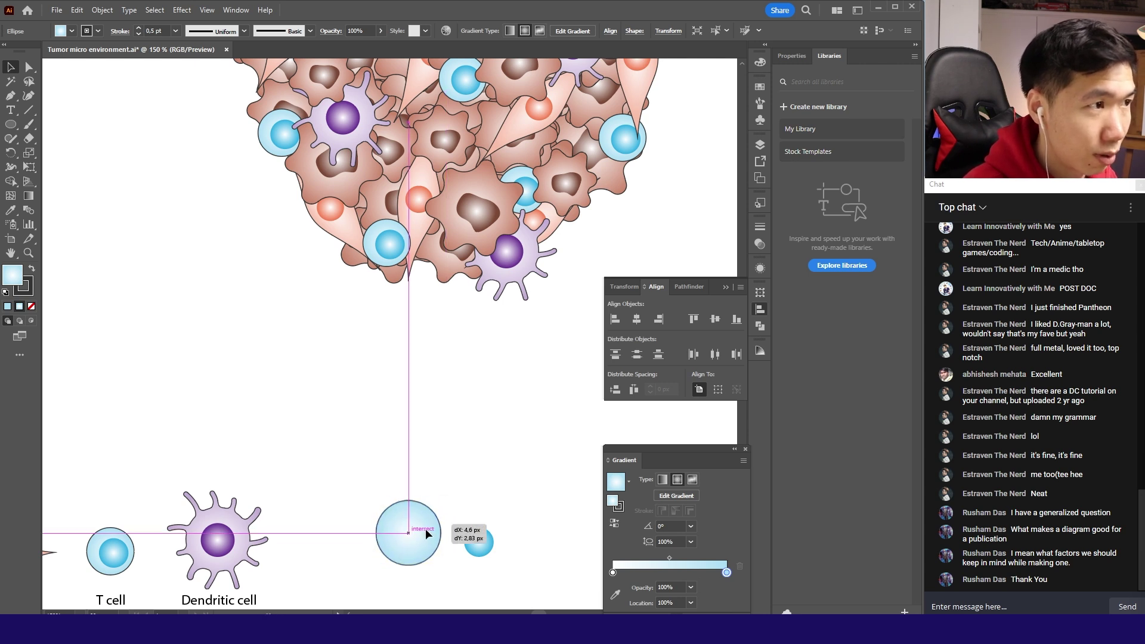
{"action": "left_click_drag", "start_coordinate": [425, 540], "coordinate": [422, 545]}
{"action": "left_click", "coordinate": [408, 464]}
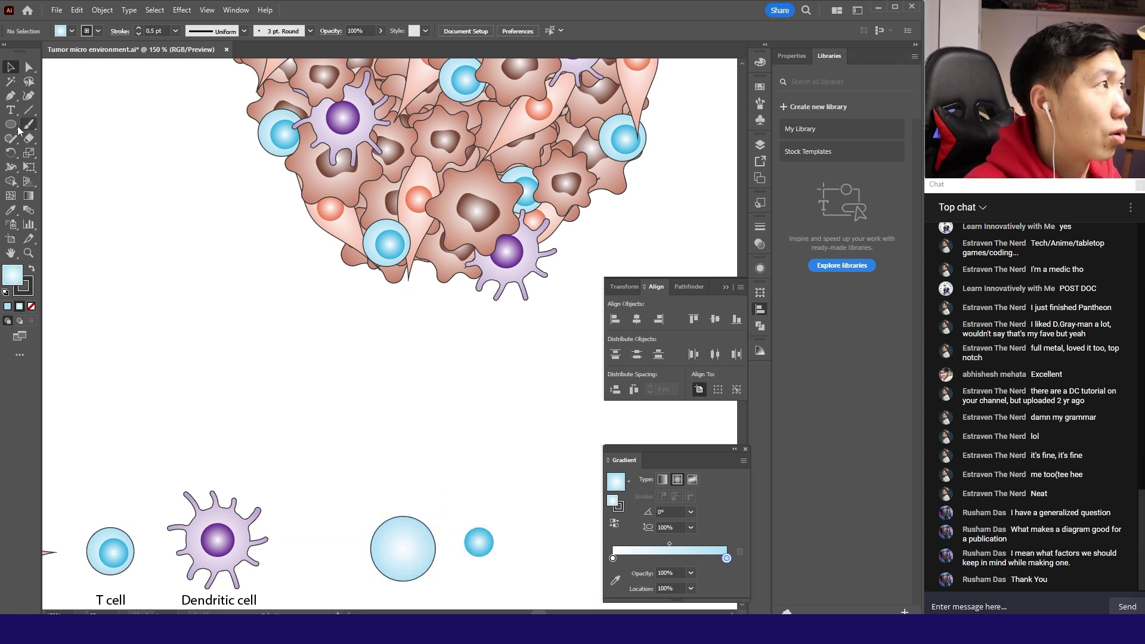
Step: Draw a square over the edge of the enlarged light blue circle and arrange differently rotated copies around it
{"action": "left_click_drag", "start_coordinate": [11, 124], "coordinate": [52, 125]}
{"action": "left_click_drag", "start_coordinate": [394, 505], "coordinate": [450, 511]}
{"action": "key", "text": "v"}
{"action": "left_click_drag", "start_coordinate": [419, 524], "coordinate": [447, 542], "text": "alt"}
{"action": "left_click_drag", "start_coordinate": [375, 538], "coordinate": [426, 561], "text": "alt"}
{"action": "left_click_drag", "start_coordinate": [453, 596], "coordinate": [358, 498]}
{"action": "left_click", "coordinate": [760, 325]}
{"action": "left_click", "coordinate": [428, 549]}
{"action": "left_click_drag", "start_coordinate": [431, 540], "coordinate": [431, 527]}
{"action": "left_click_drag", "start_coordinate": [382, 570], "coordinate": [389, 570]}
Step: Unite the circle and the five surrounding squares into one lobed shape with Pathfinder
{"action": "left_click_drag", "start_coordinate": [332, 455], "coordinate": [453, 533]}
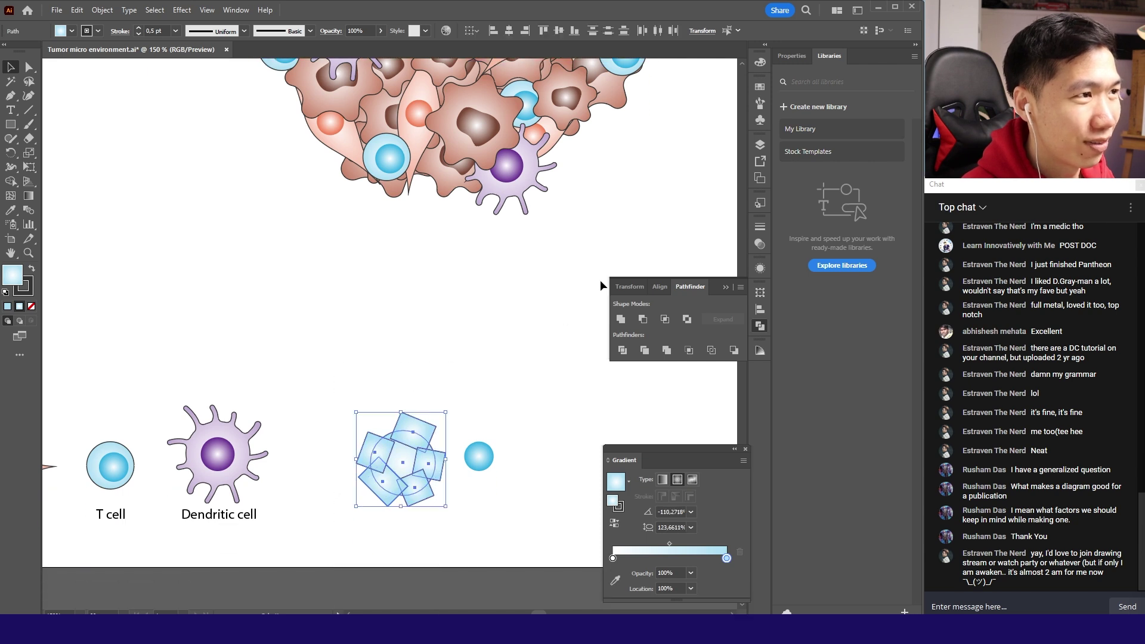
{"action": "left_click", "coordinate": [620, 319]}
{"action": "left_click", "coordinate": [397, 399]}
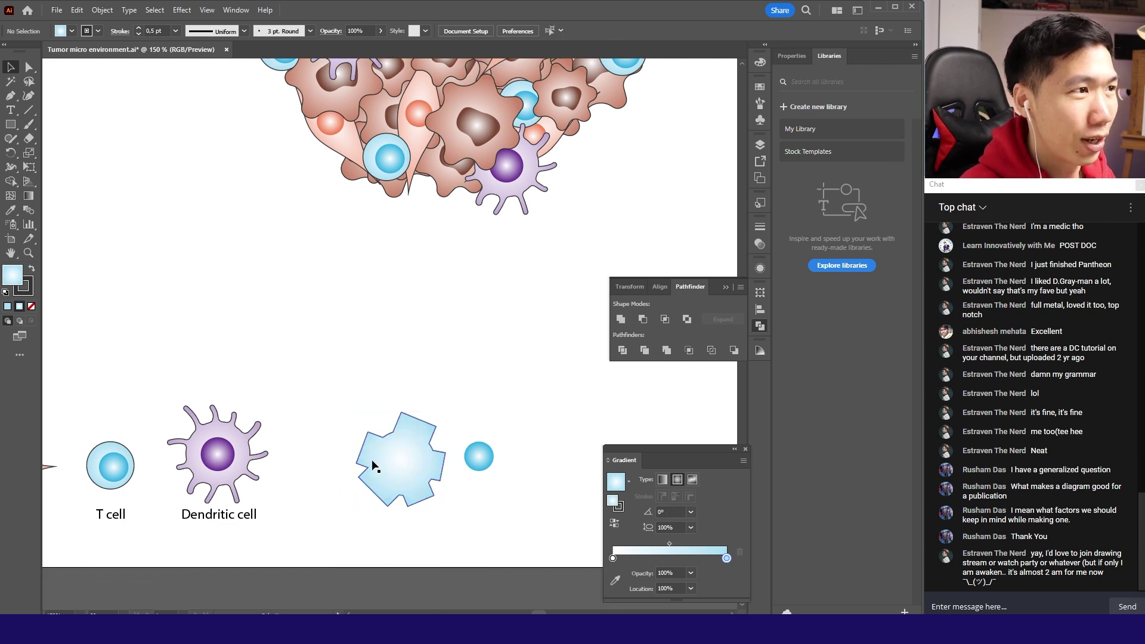
Step: Convert the sharp corner anchor points around the united light blue shape to smooth points
{"action": "scroll", "coordinate": [370, 466], "scroll_direction": "left", "scroll_amount": 1}
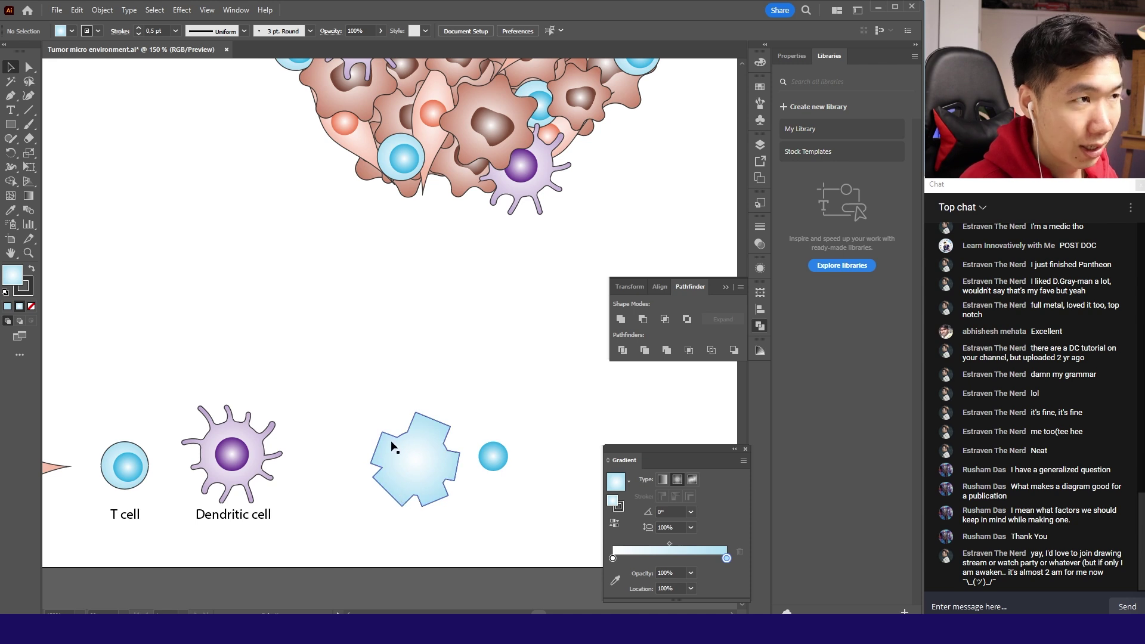
{"action": "left_click", "coordinate": [28, 69]}
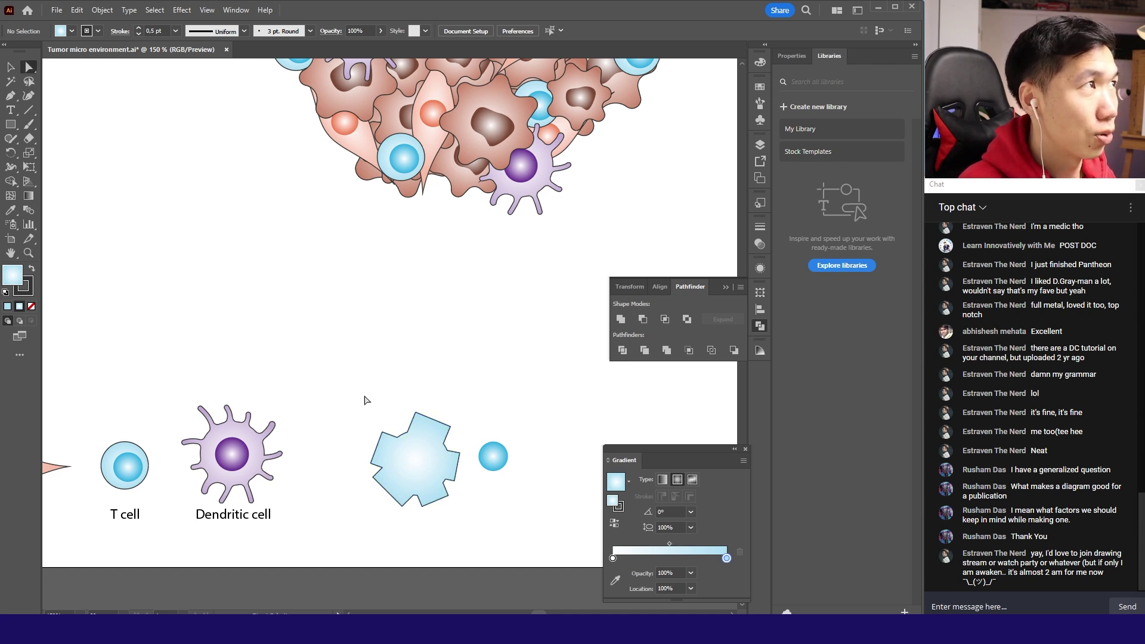
{"action": "left_click_drag", "start_coordinate": [361, 401], "coordinate": [487, 537]}
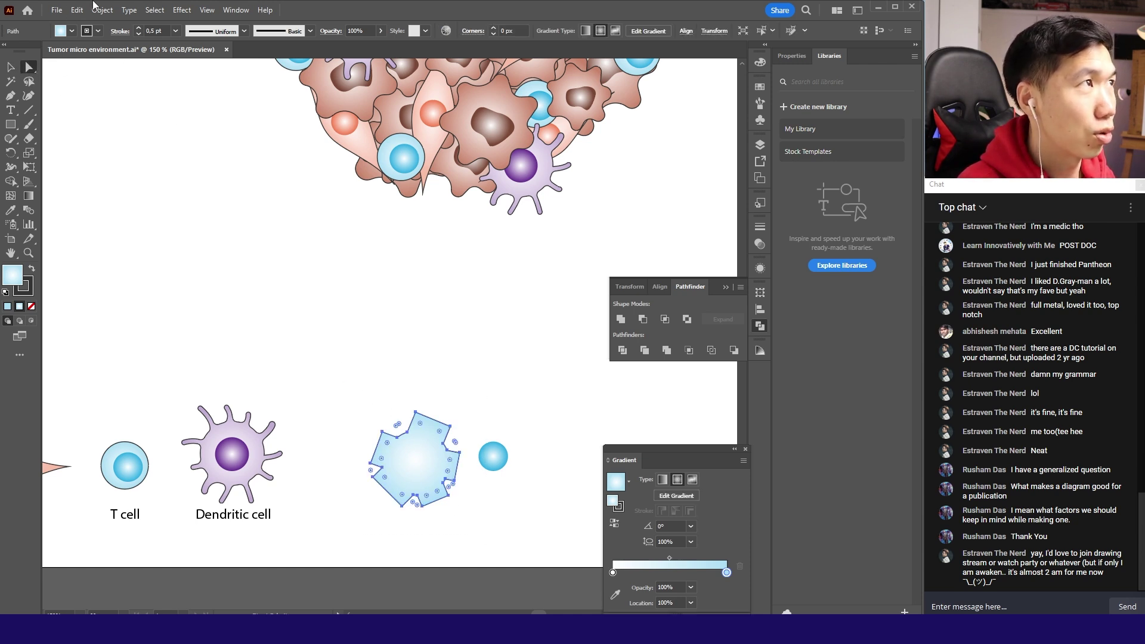
{"action": "left_click_drag", "start_coordinate": [403, 394], "coordinate": [466, 439]}
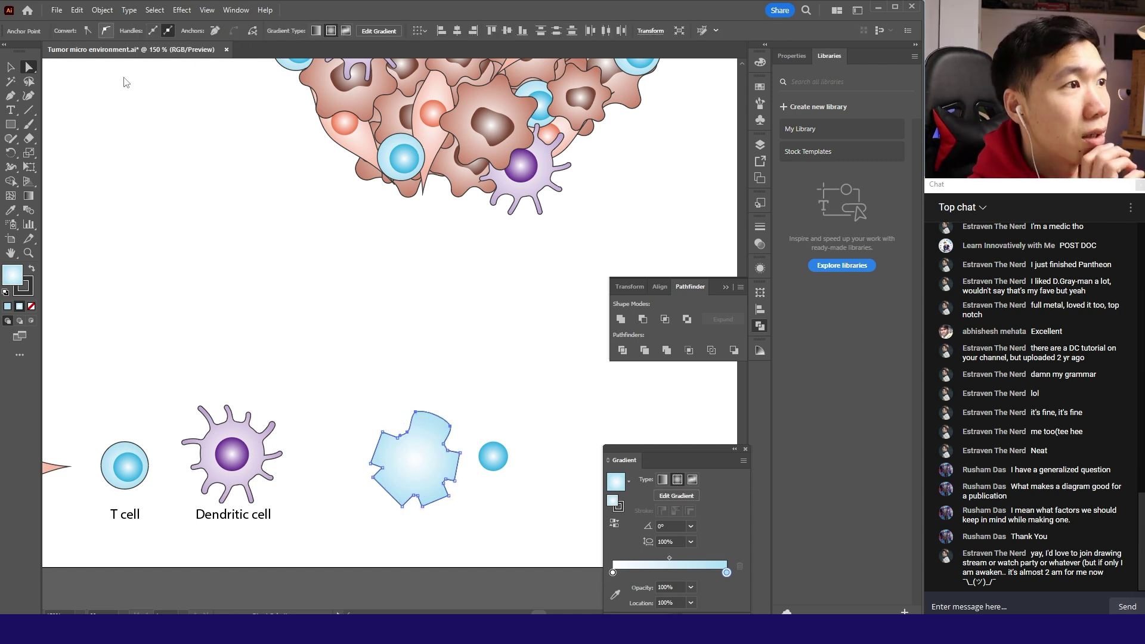
{"action": "left_click_drag", "start_coordinate": [347, 488], "coordinate": [411, 421]}
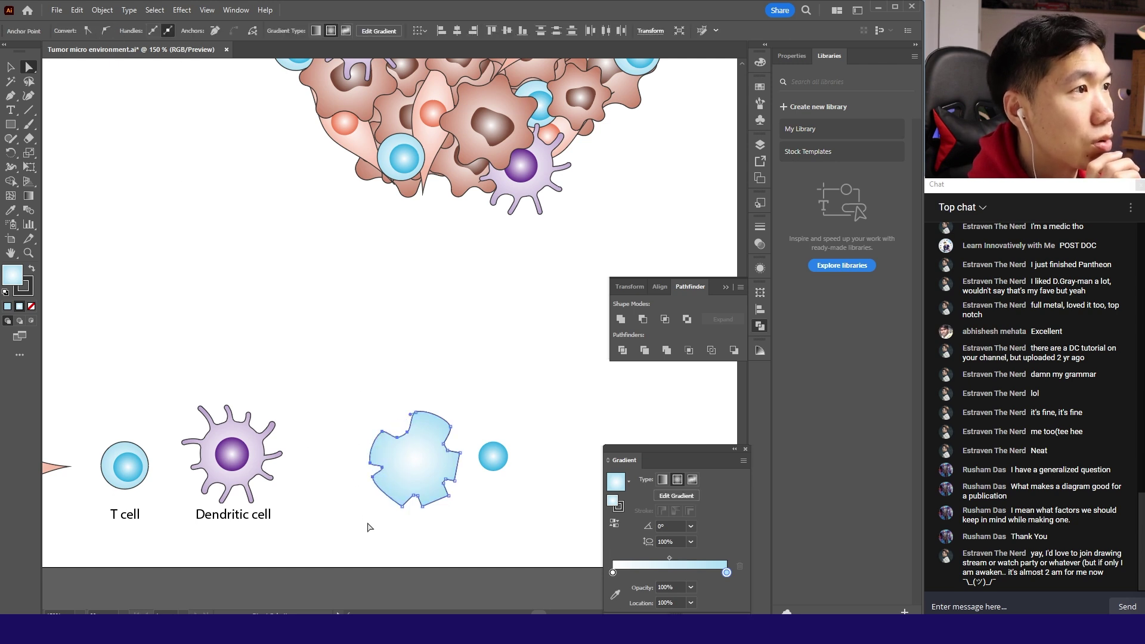
{"action": "left_click_drag", "start_coordinate": [397, 538], "coordinate": [473, 473]}
{"action": "left_click", "coordinate": [105, 30]}
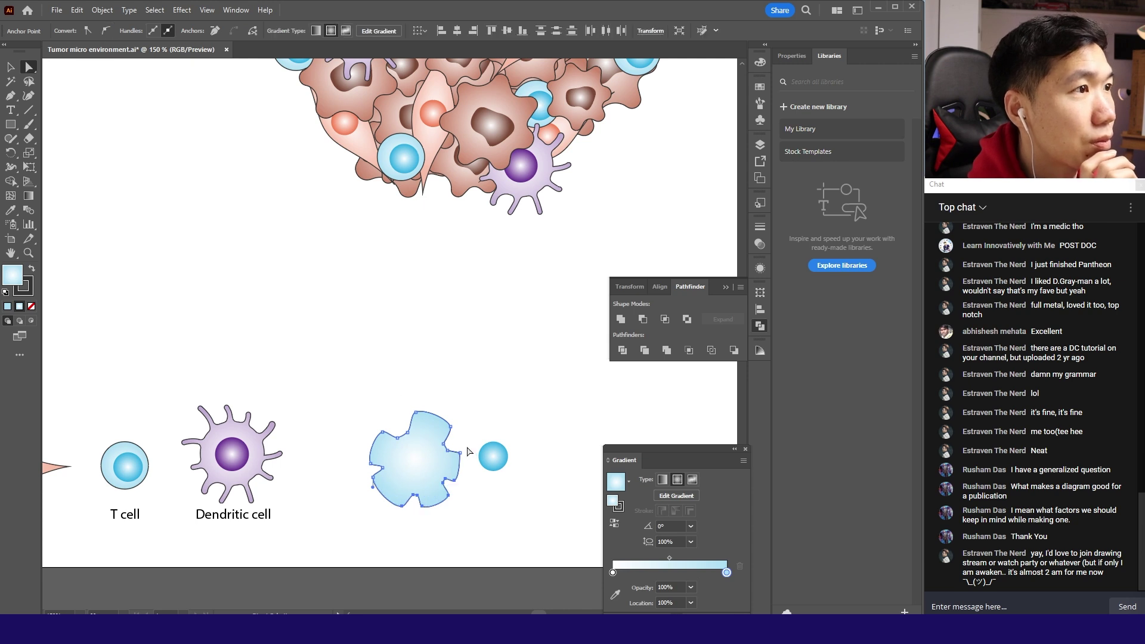
{"action": "left_click_drag", "start_coordinate": [442, 465], "coordinate": [447, 432]}
{"action": "left_click", "coordinate": [105, 31]}
{"action": "left_click", "coordinate": [443, 426]}
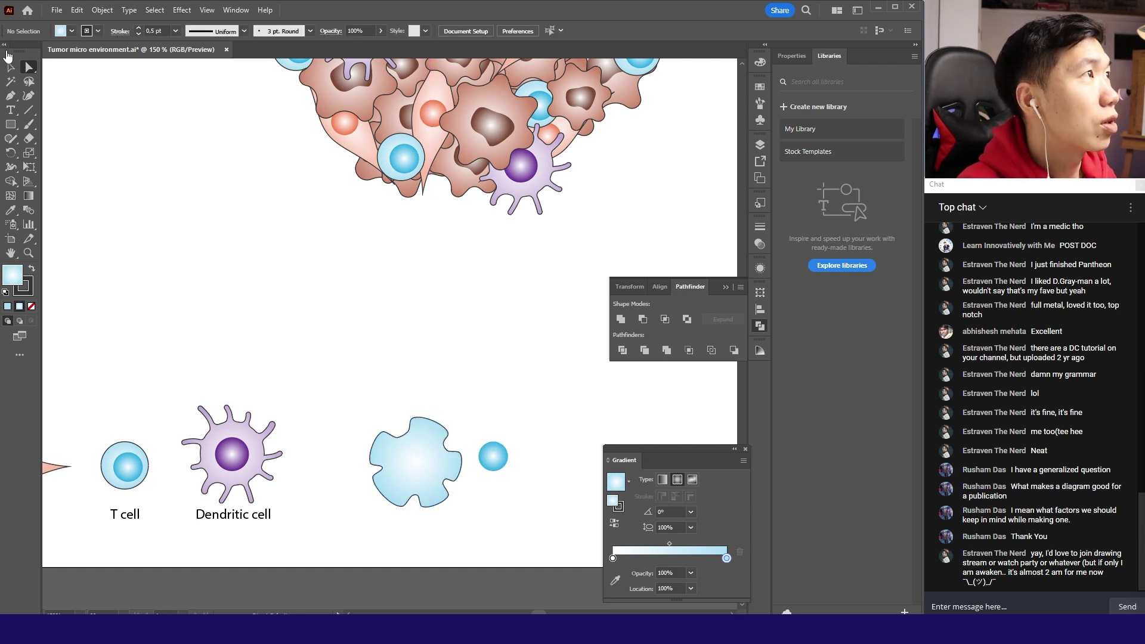
Step: Center the blue nucleus in front of the lobed cell body and enlarge it slightly
{"action": "left_click", "coordinate": [10, 67]}
{"action": "left_click_drag", "start_coordinate": [491, 455], "coordinate": [416, 463]}
{"action": "key", "text": "ctrl+shift+]"}
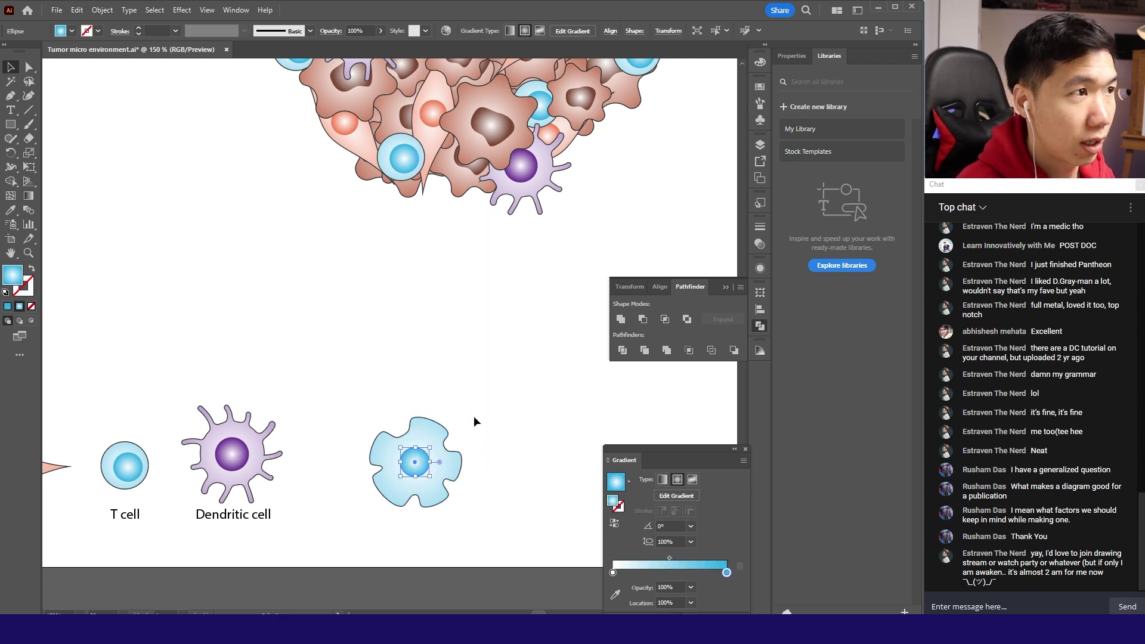
{"action": "left_click", "coordinate": [439, 426]}
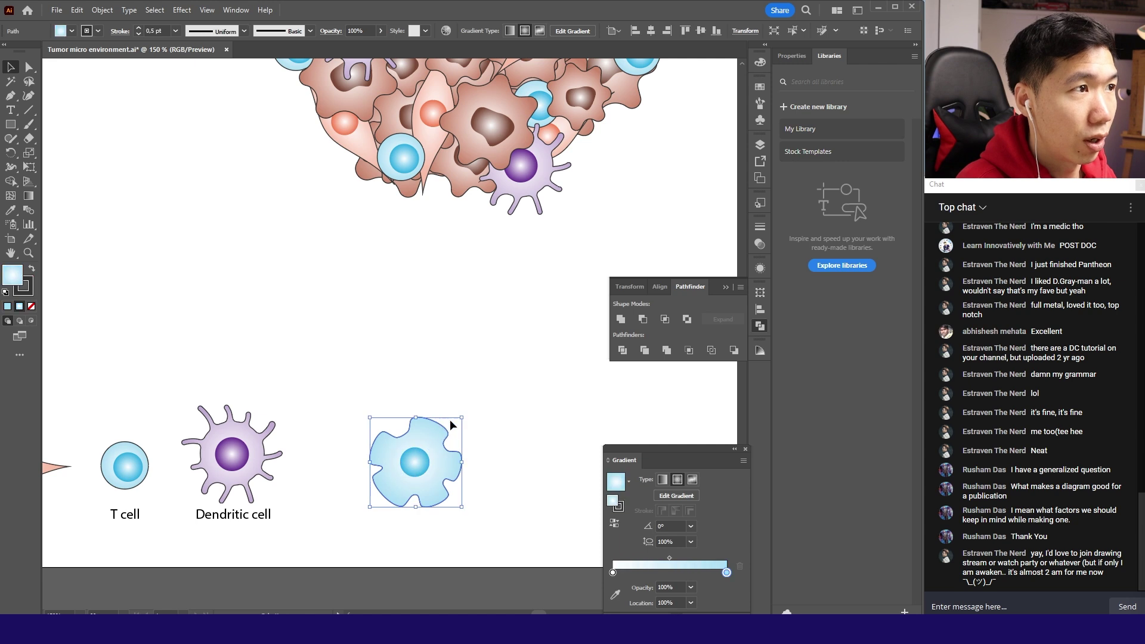
{"action": "left_click", "coordinate": [427, 463]}
{"action": "mouse_move", "coordinate": [434, 450]}
{"action": "left_mouse_down"}
{"action": "mouse_move", "coordinate": [443, 439]}
{"action": "mouse_move", "coordinate": [428, 463]}
{"action": "left_mouse_up"}
{"action": "left_click", "coordinate": [495, 402]}
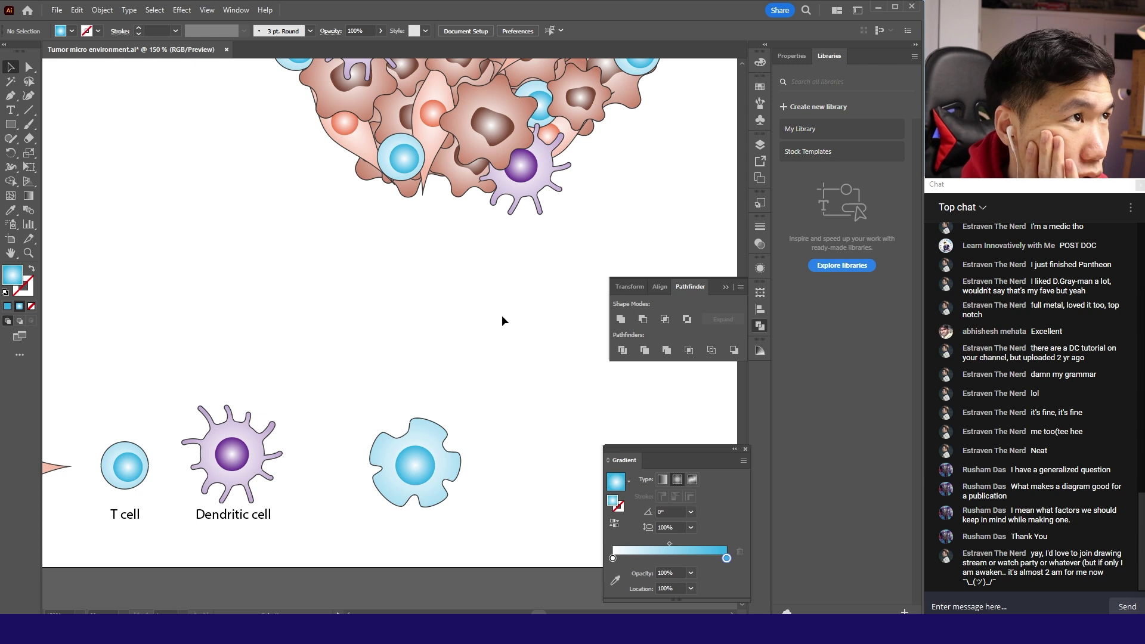
Step: Recolor the outer gradient stops of the lobed cell body and its nucleus with magenta R=212 G=20 B=90
{"action": "left_click", "coordinate": [430, 425]}
{"action": "left_click", "coordinate": [760, 86]}
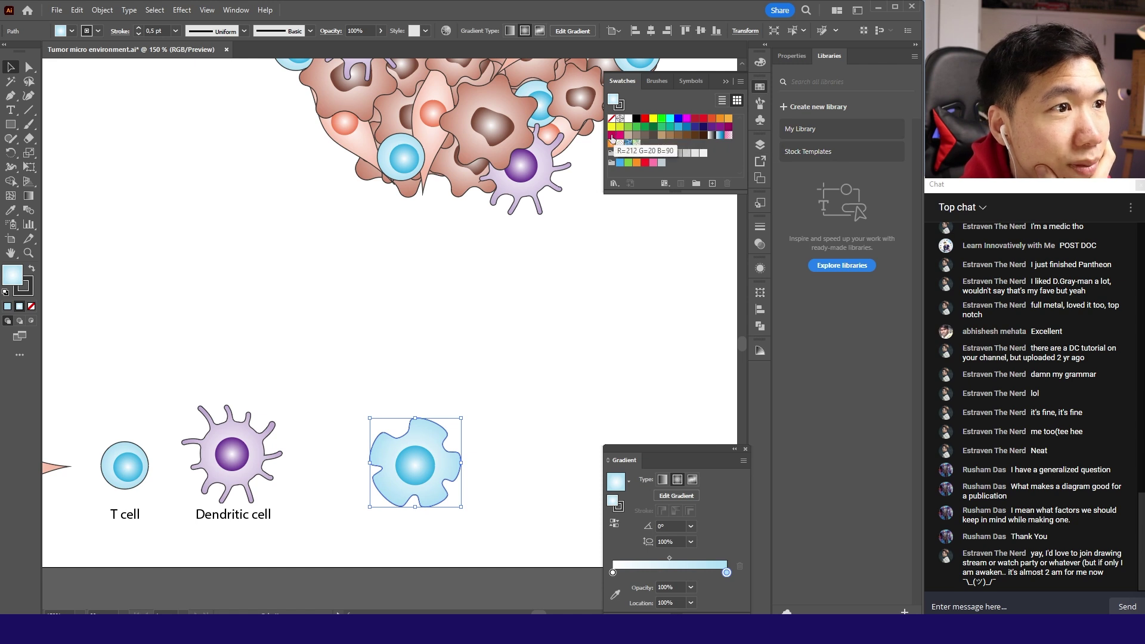
{"action": "left_click_drag", "start_coordinate": [612, 138], "coordinate": [672, 545]}
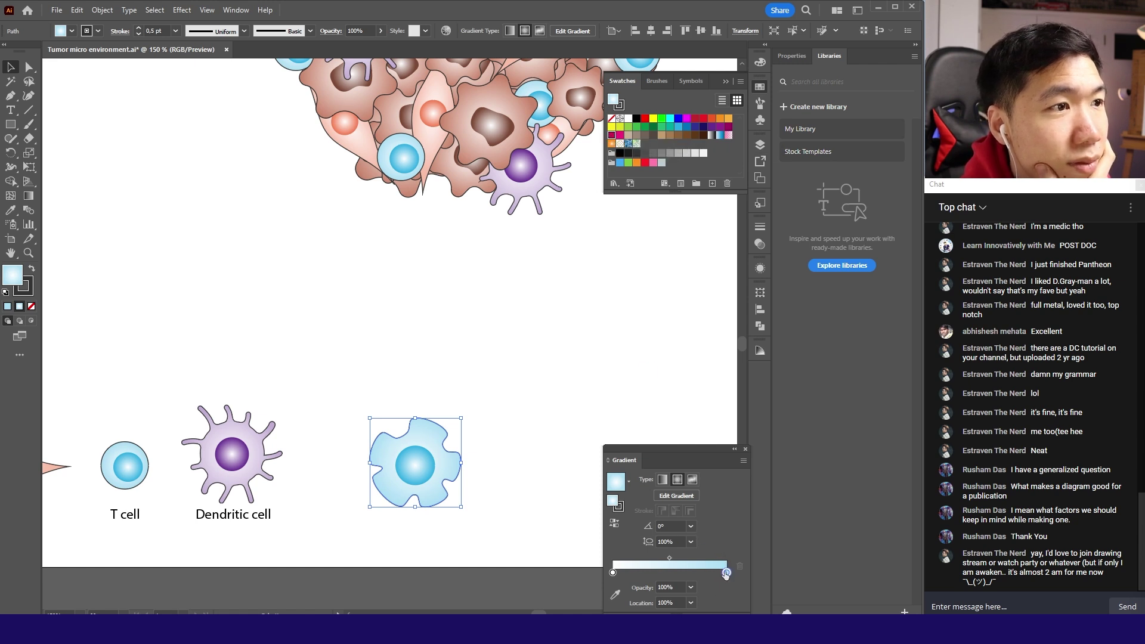
{"action": "left_click_drag", "start_coordinate": [724, 574], "coordinate": [724, 572]}
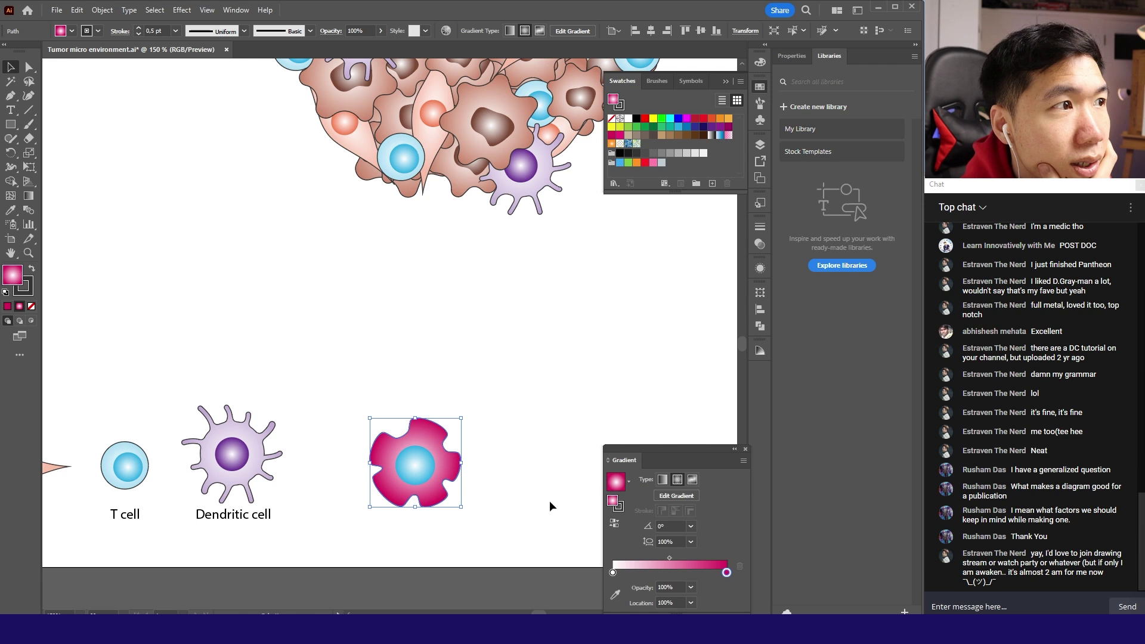
{"action": "left_click", "coordinate": [421, 458]}
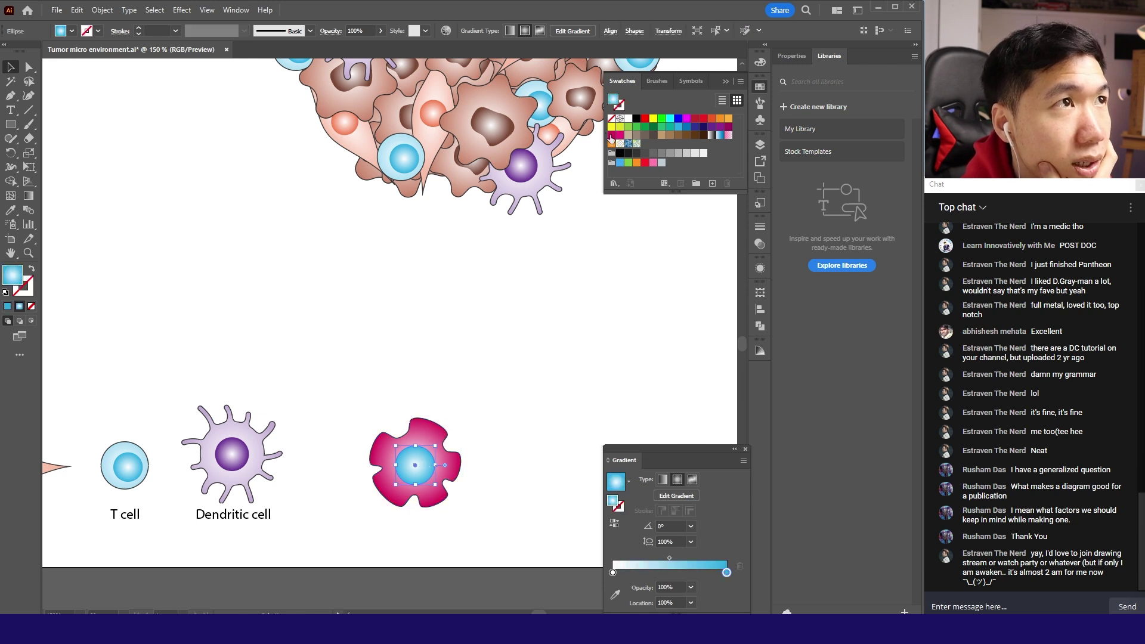
{"action": "left_click_drag", "start_coordinate": [611, 138], "coordinate": [756, 463]}
{"action": "left_click_drag", "start_coordinate": [738, 581], "coordinate": [727, 574]}
Step: Recolor the lobed cell body's outer gradient stop with a light pink tint based on its magenta
{"action": "left_click", "coordinate": [455, 469]}
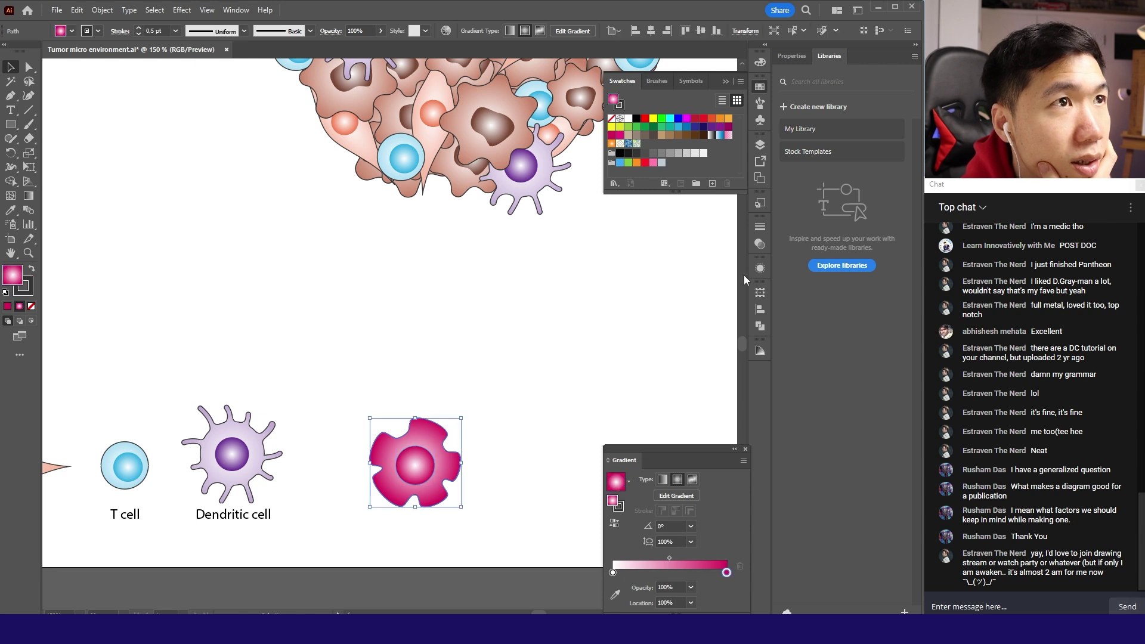
{"action": "left_click", "coordinate": [761, 350]}
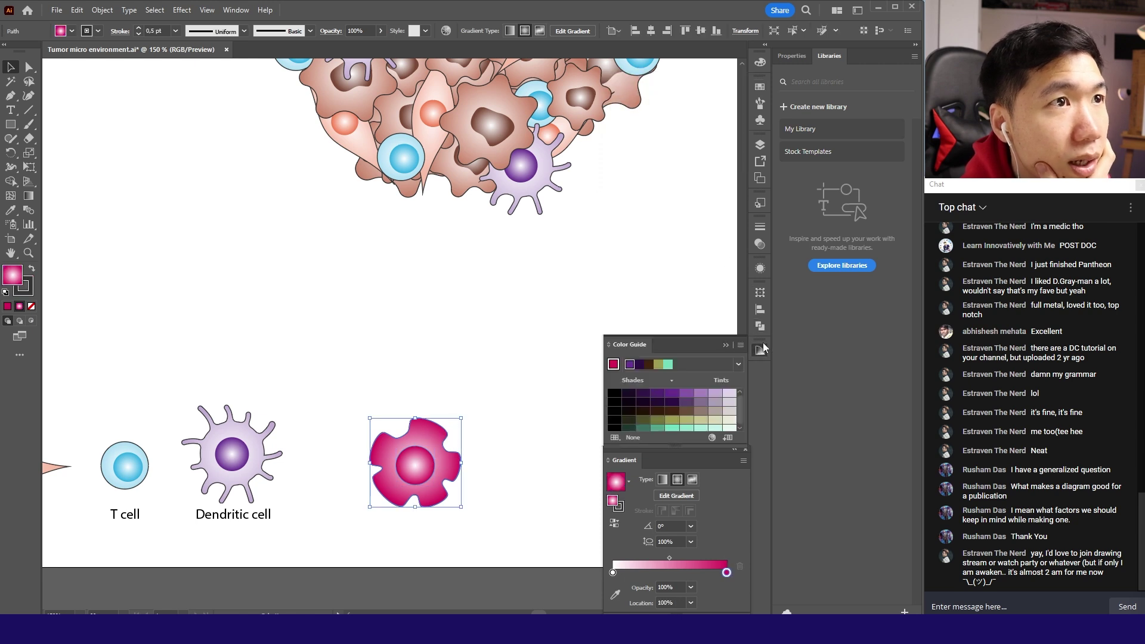
{"action": "left_click", "coordinate": [610, 366]}
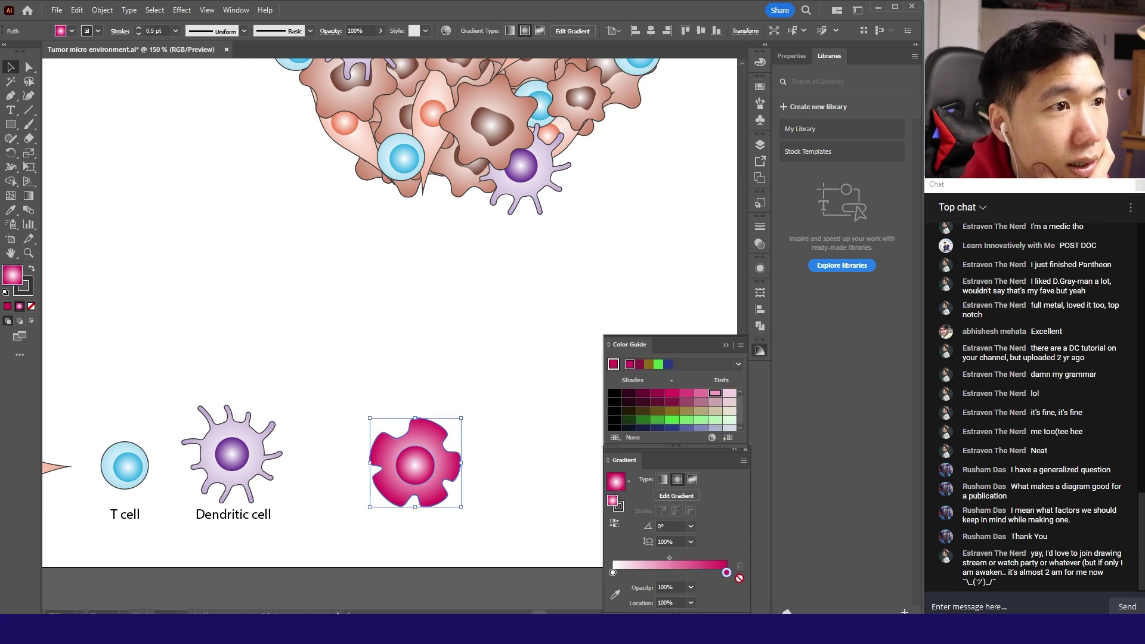
{"action": "left_click_drag", "start_coordinate": [727, 579], "coordinate": [726, 574]}
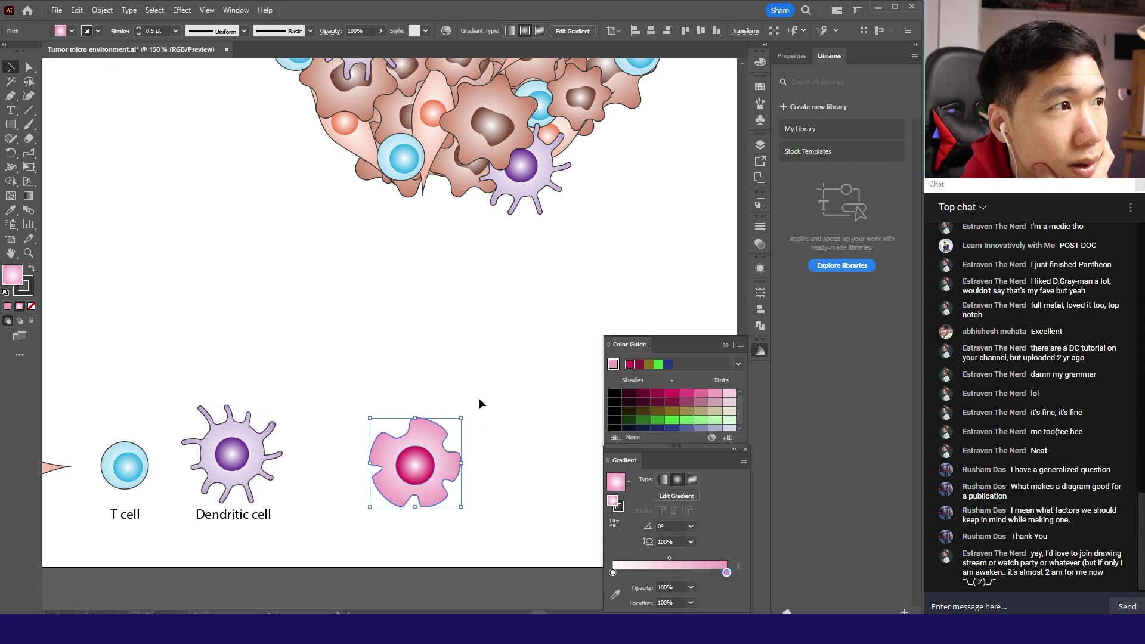
Step: Group the pink cell body with its nucleus and position it next to the dendritic cell in the legend
{"action": "left_click_drag", "start_coordinate": [352, 403], "coordinate": [482, 543]}
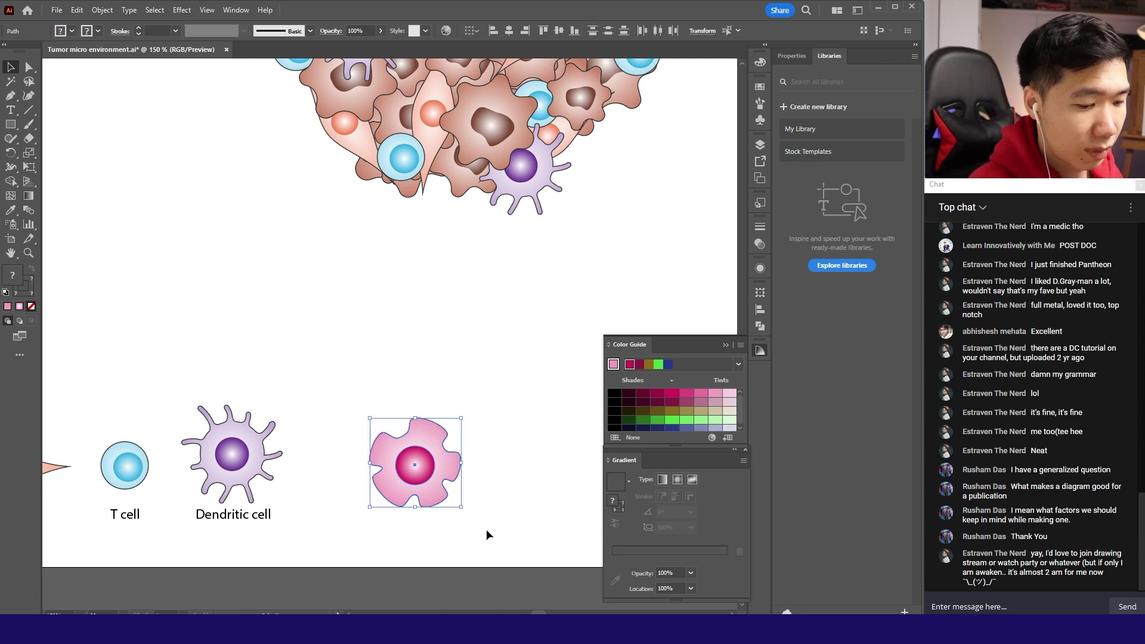
{"action": "key", "text": "a"}
{"action": "key", "text": "v"}
{"action": "left_click_drag", "start_coordinate": [434, 473], "coordinate": [388, 460]}
Step: Duplicate the "Dendritic cell" label under the pink cell and change its text to "Macrophage"
{"action": "left_click", "coordinate": [257, 517]}
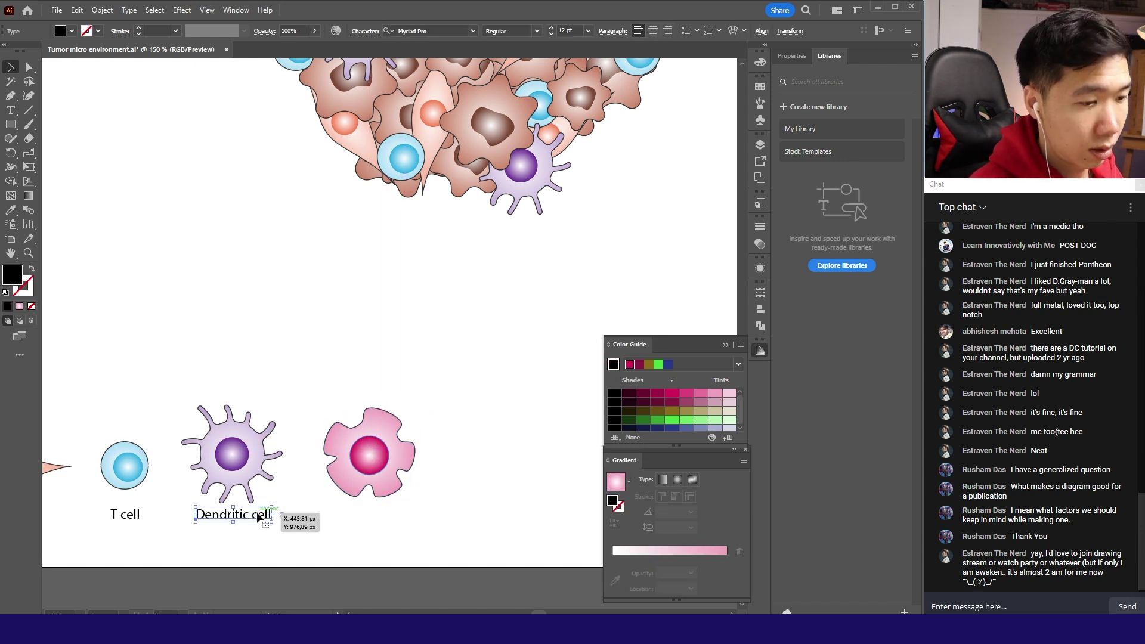
{"action": "left_click_drag", "start_coordinate": [257, 517], "coordinate": [393, 514]}
{"action": "key", "text": "t"}
{"action": "left_click", "coordinate": [367, 514]}
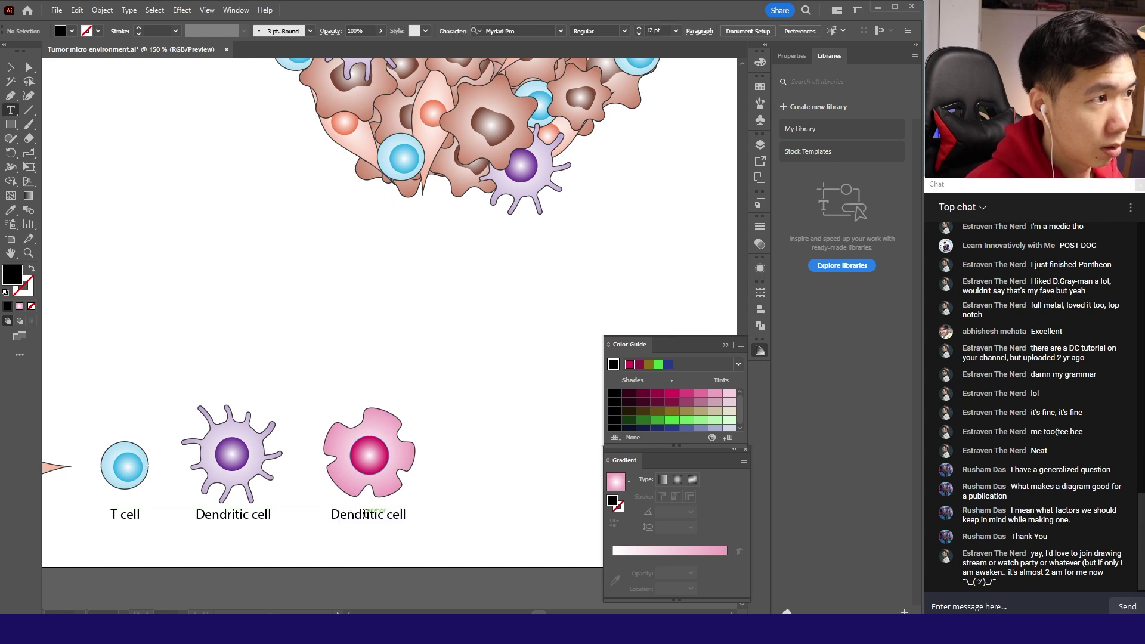
{"action": "left_click_drag", "start_coordinate": [382, 514], "coordinate": [329, 506]}
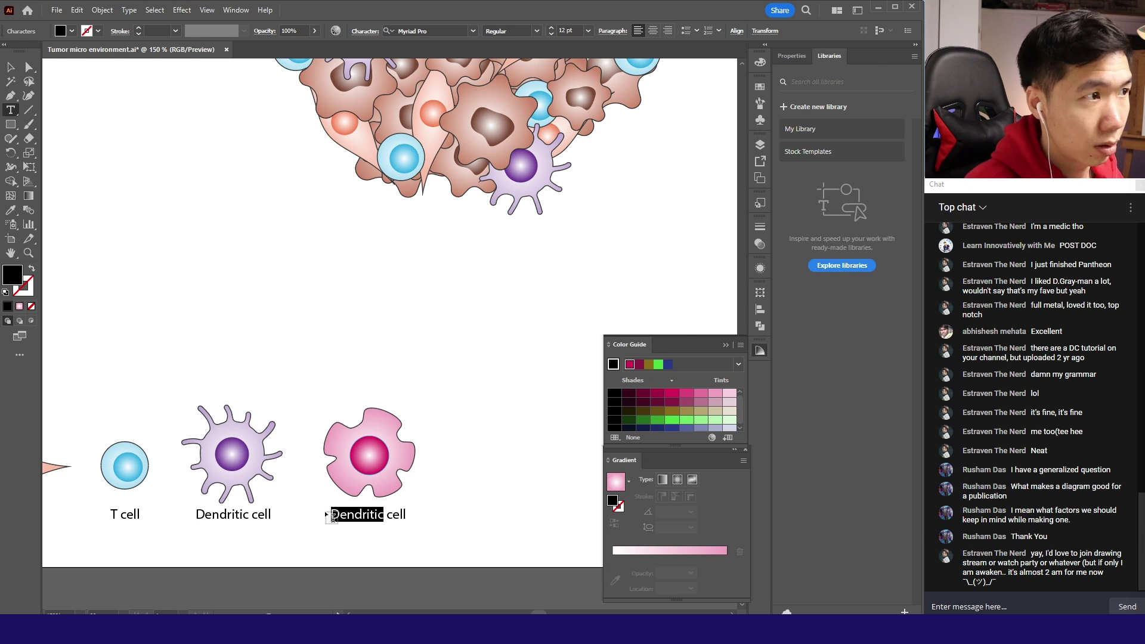
{"action": "type", "text": "Macrop"}
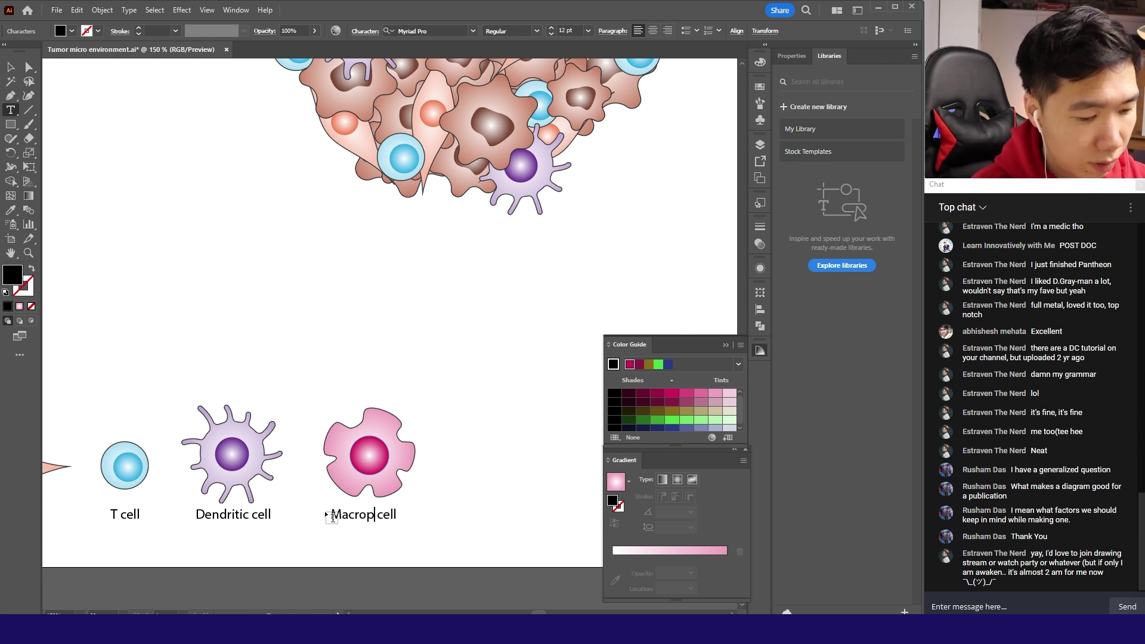
{"action": "type", "text": "hage"}
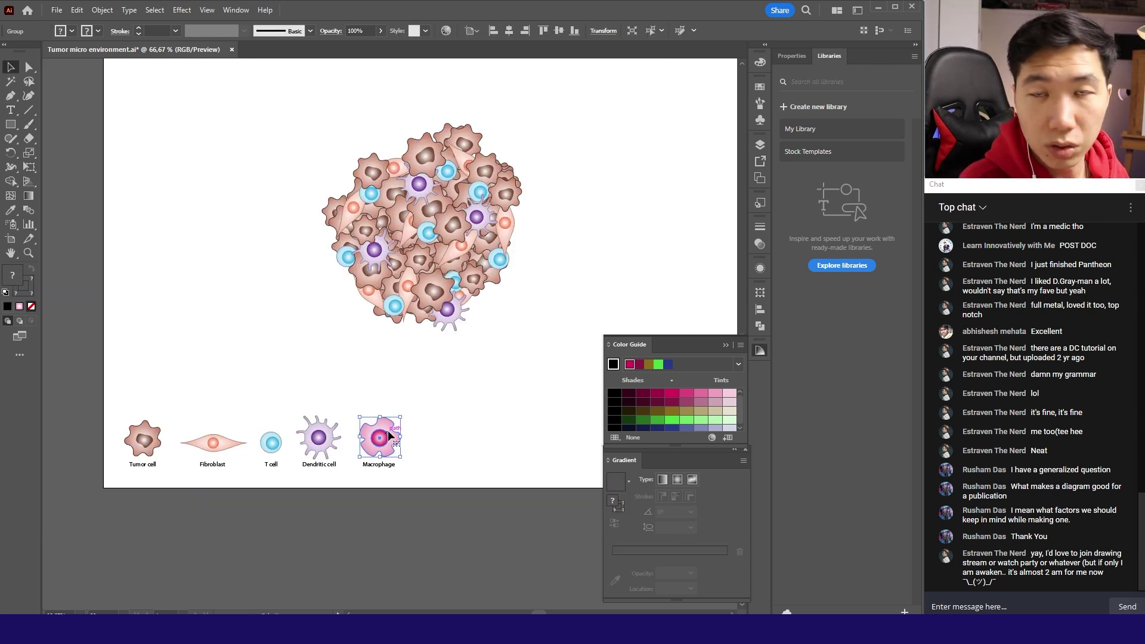
Step: Place a macrophage copy in the left part of the tumor cluster and send it backward behind neighboring cells
{"action": "left_click_drag", "start_coordinate": [389, 437], "coordinate": [490, 298]}
{"action": "left_click_drag", "start_coordinate": [397, 214], "coordinate": [391, 216]}
{"action": "key", "text": "ctrl+["}
{"action": "key", "text": "ctrl+["}
{"action": "key", "text": "ctrl+["}
{"action": "key", "text": "ctrl+["}
Step: Position macrophage copies at the cluster's upper-right and lower-right edges, partly behind the adjacent tumor cells
{"action": "left_click", "coordinate": [494, 187]}
{"action": "left_click", "coordinate": [524, 166]}
{"action": "left_click", "coordinate": [505, 172]}
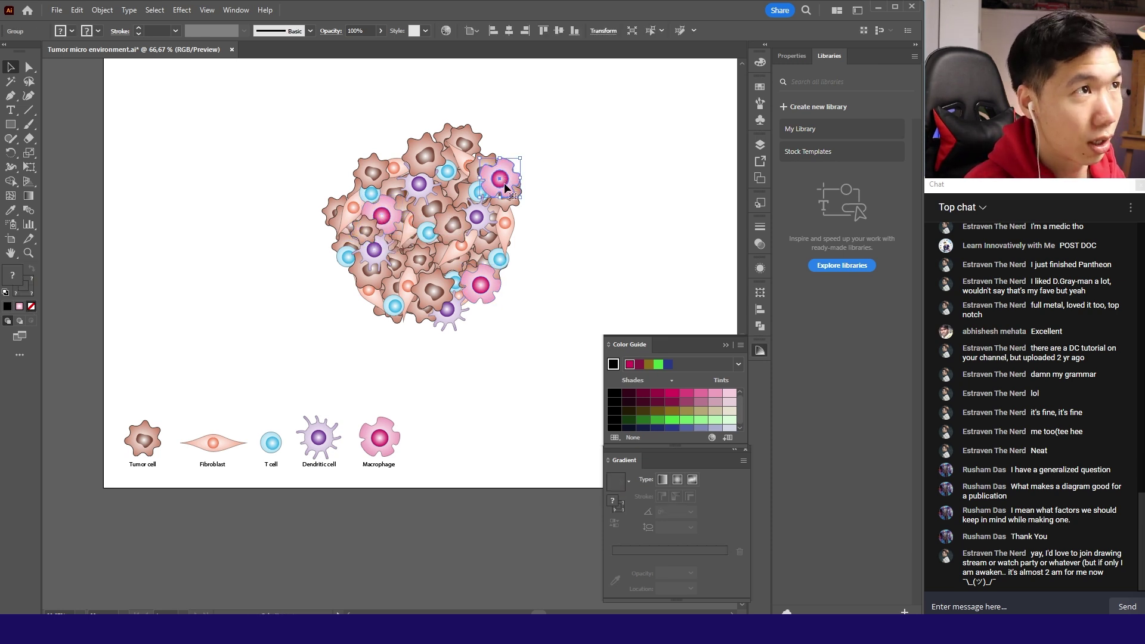
{"action": "left_click_drag", "start_coordinate": [506, 180], "coordinate": [495, 291]}
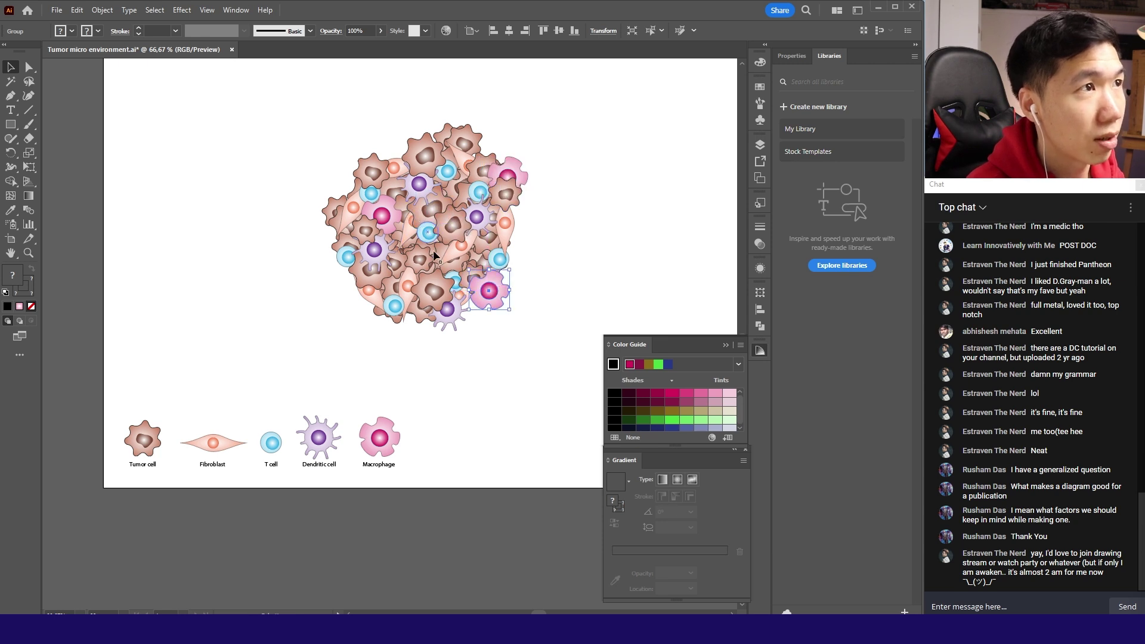
{"action": "left_click", "coordinate": [540, 304]}
{"action": "left_click", "coordinate": [472, 268]}
{"action": "left_click", "coordinate": [564, 269]}
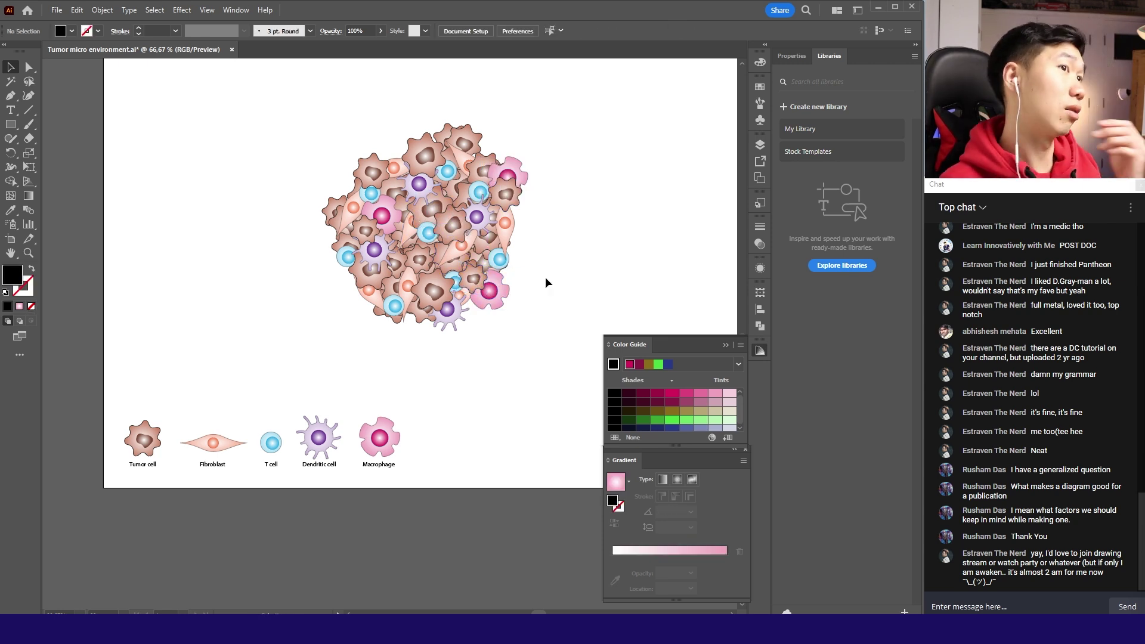